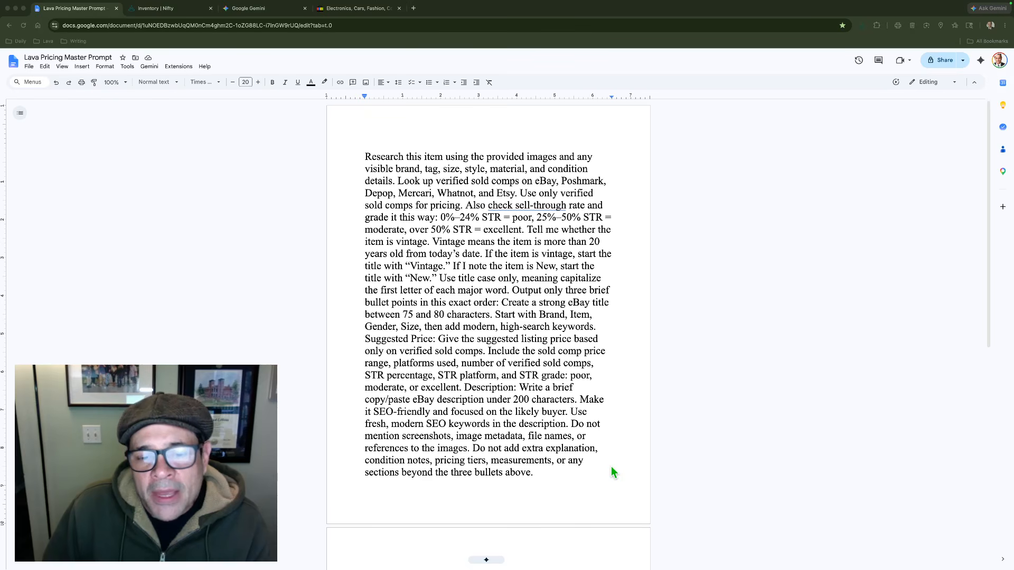
pyautogui.click(369, 156)
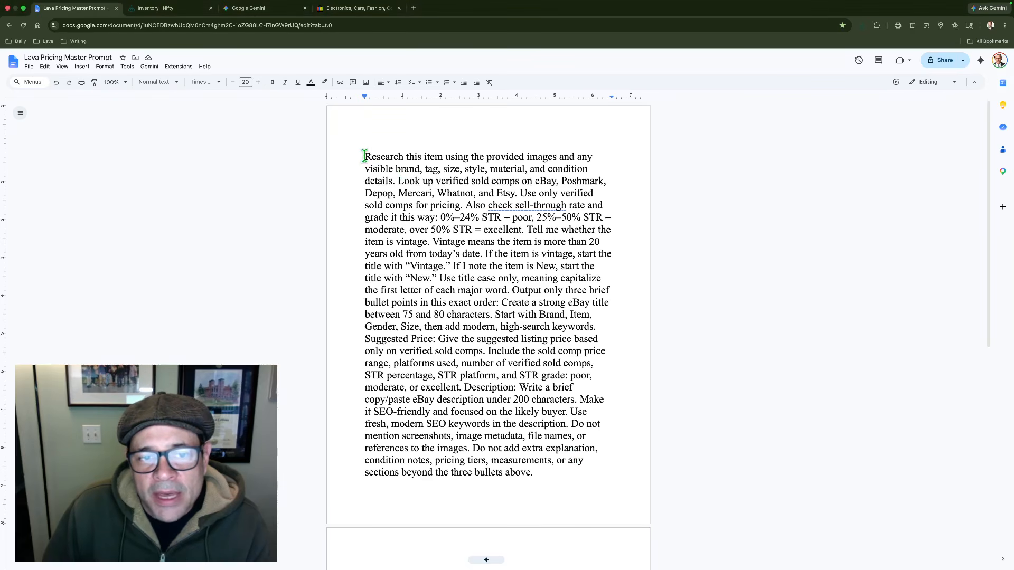
pyautogui.moveTo(365, 156); pyautogui.dragTo(584, 493)
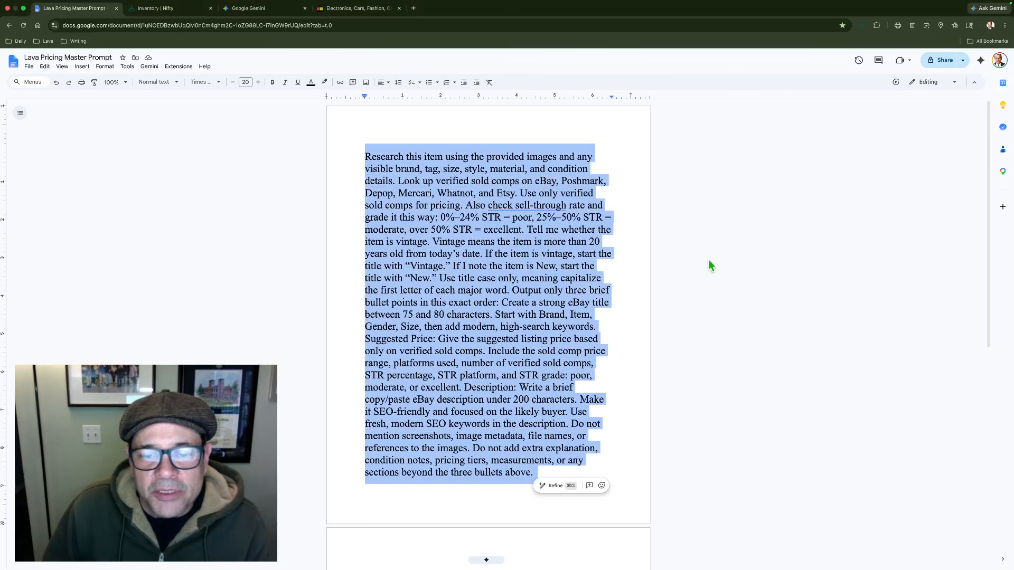
pyautogui.click(379, 154)
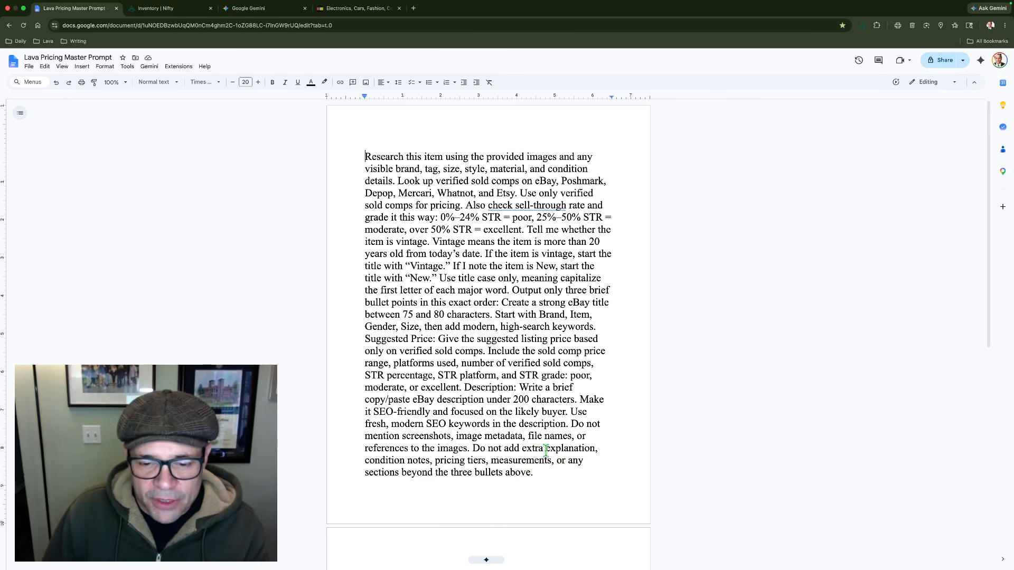
# Switch to the Nifty drafts inventory and open the tan Wrangler Pants Mens 34x30 draft for editing
pyautogui.click(151, 20)
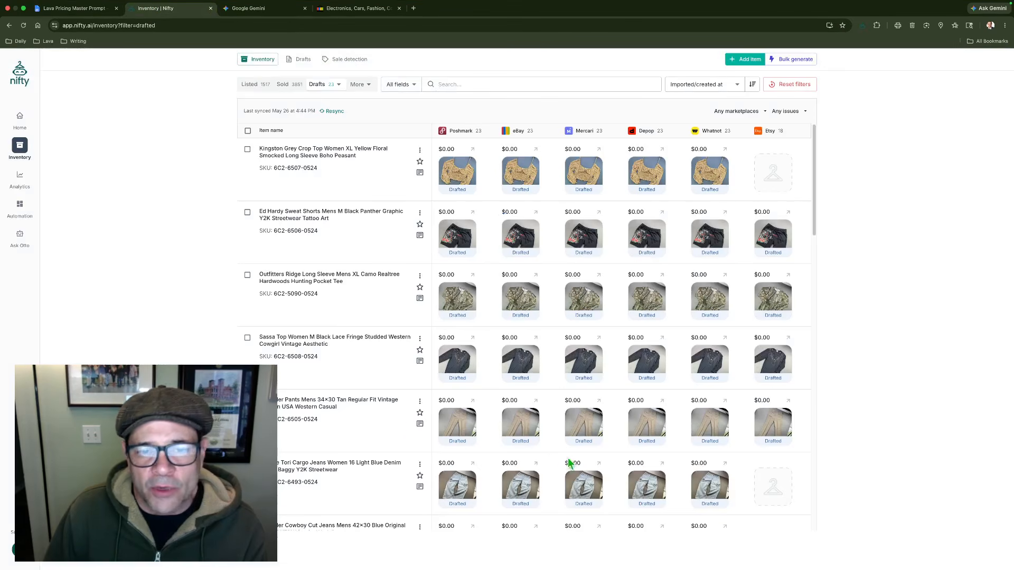
pyautogui.scroll(-20, 408, 423)
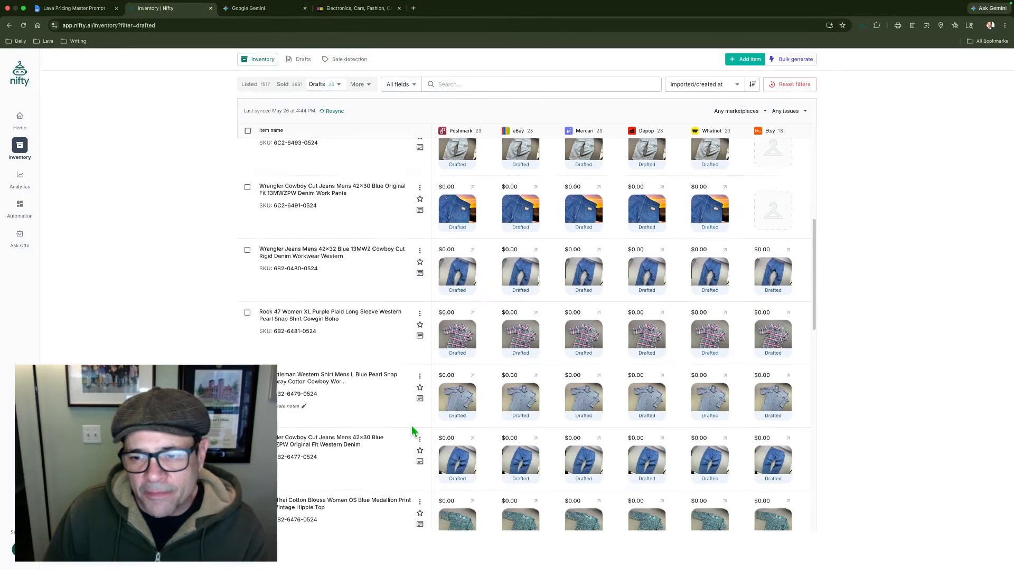
pyautogui.scroll(20, 411, 426)
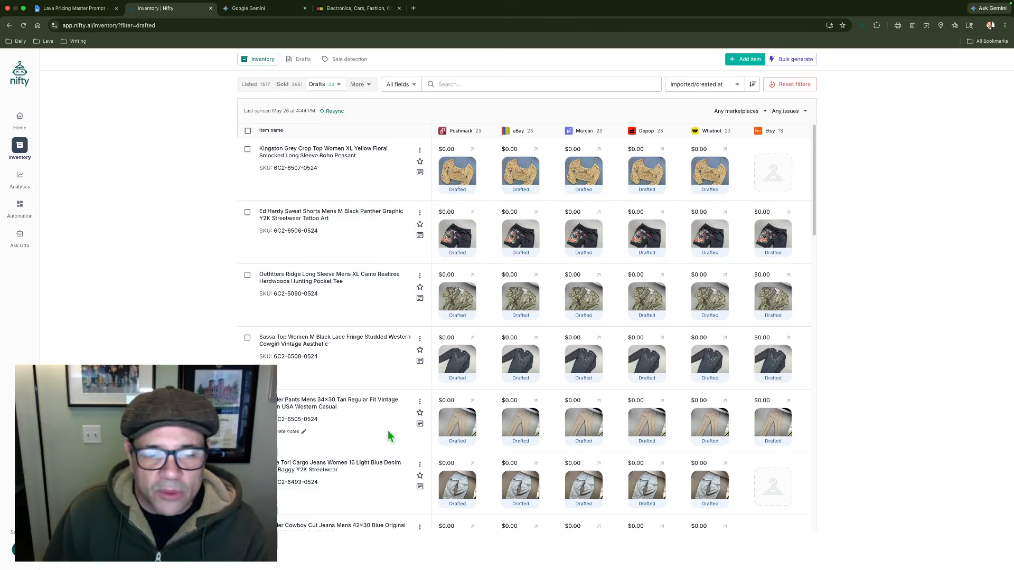
pyautogui.scroll(-3, 388, 432)
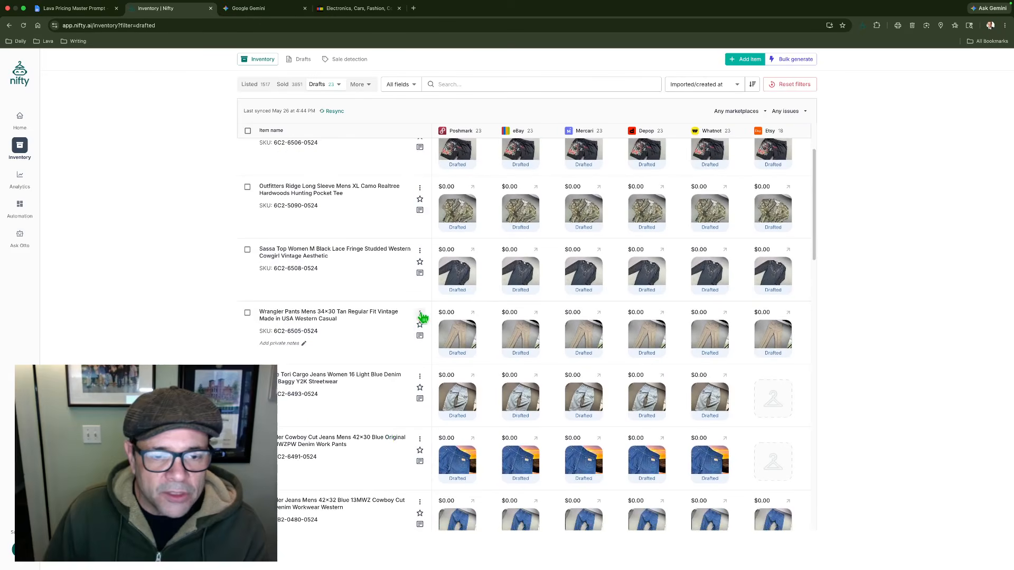
pyautogui.click(420, 315)
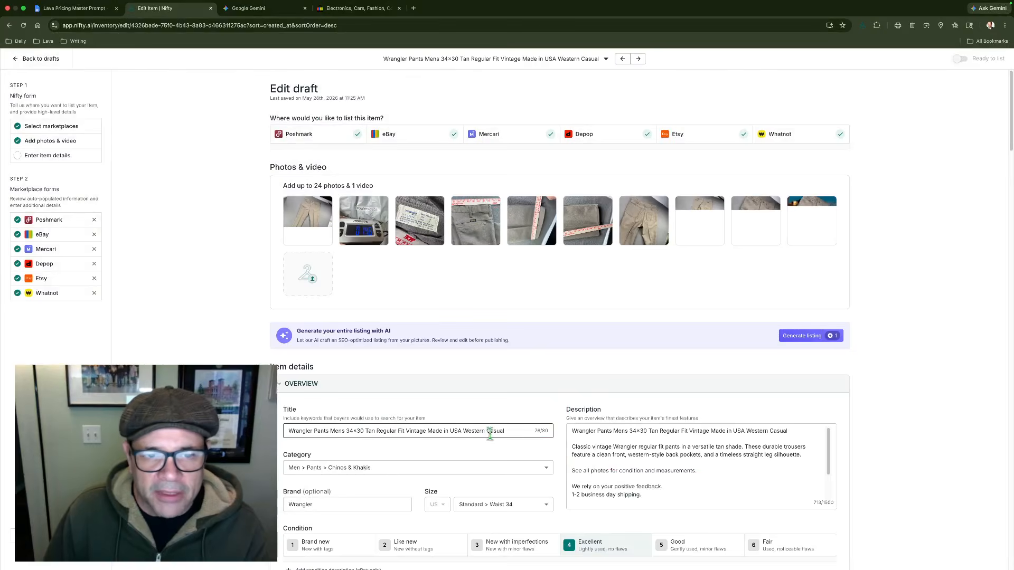
# Reorder the draft's photos: styled cover first, front close-up second, horizontal-tape hem photo sixth and scale photo seventh
pyautogui.moveTo(839, 232); pyautogui.dragTo(317, 219)
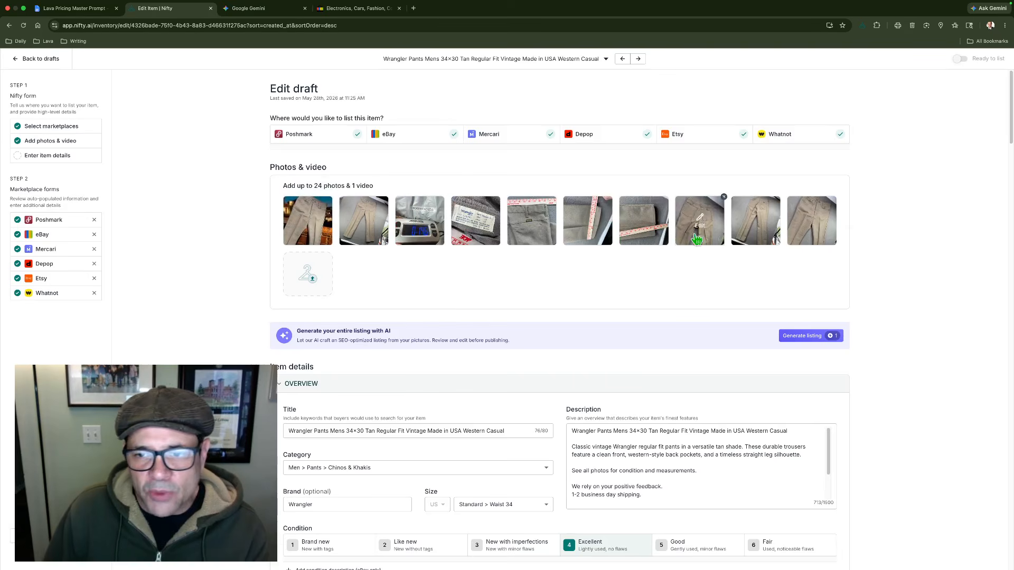
pyautogui.moveTo(813, 224); pyautogui.dragTo(375, 232)
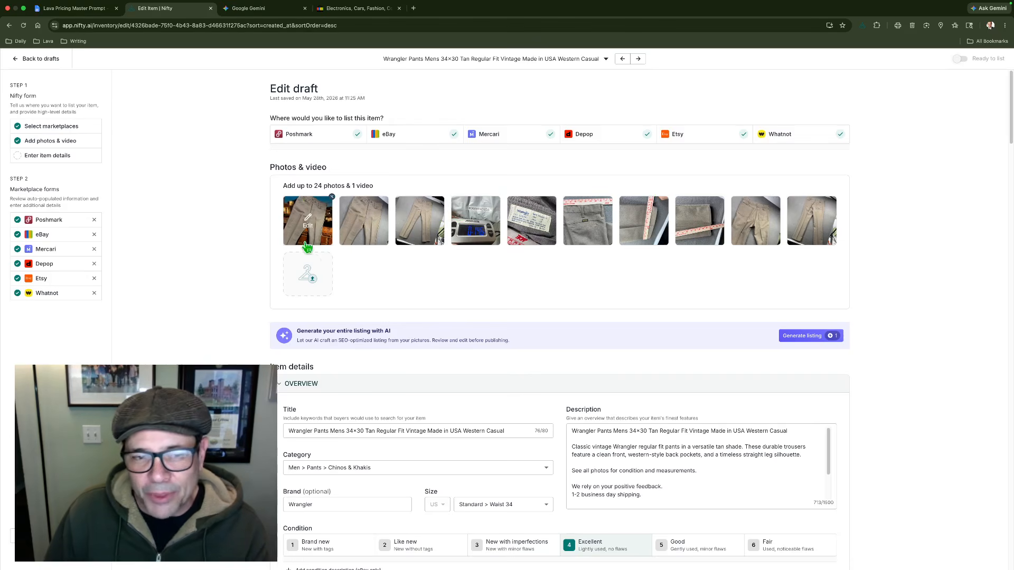
pyautogui.moveTo(483, 240); pyautogui.dragTo(541, 235)
pyautogui.moveTo(691, 239); pyautogui.dragTo(580, 232)
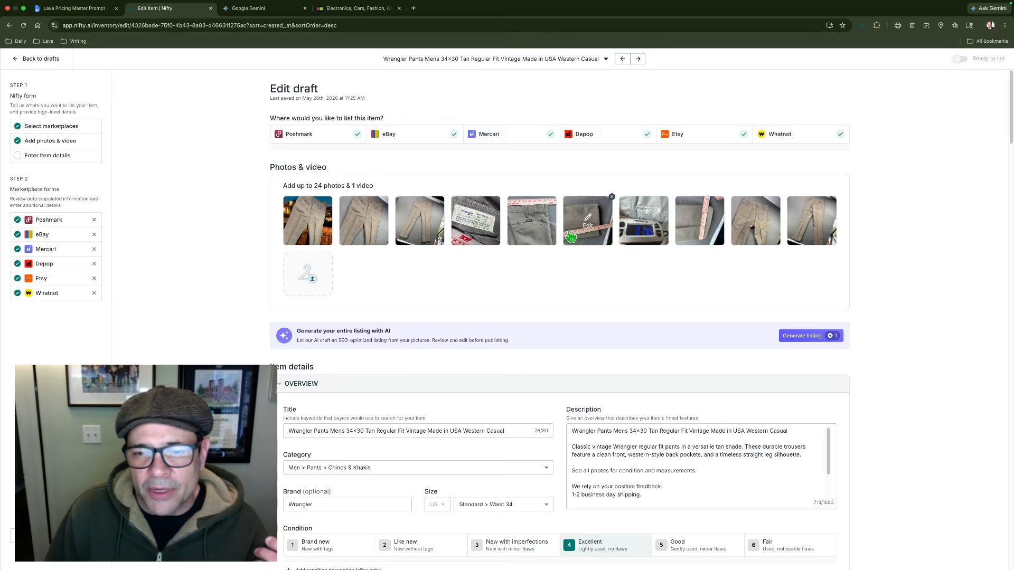
# Rotate the sixth photo left three times so the tape measure stands vertical, and save the edit
pyautogui.click(590, 221)
pyautogui.click(491, 107)
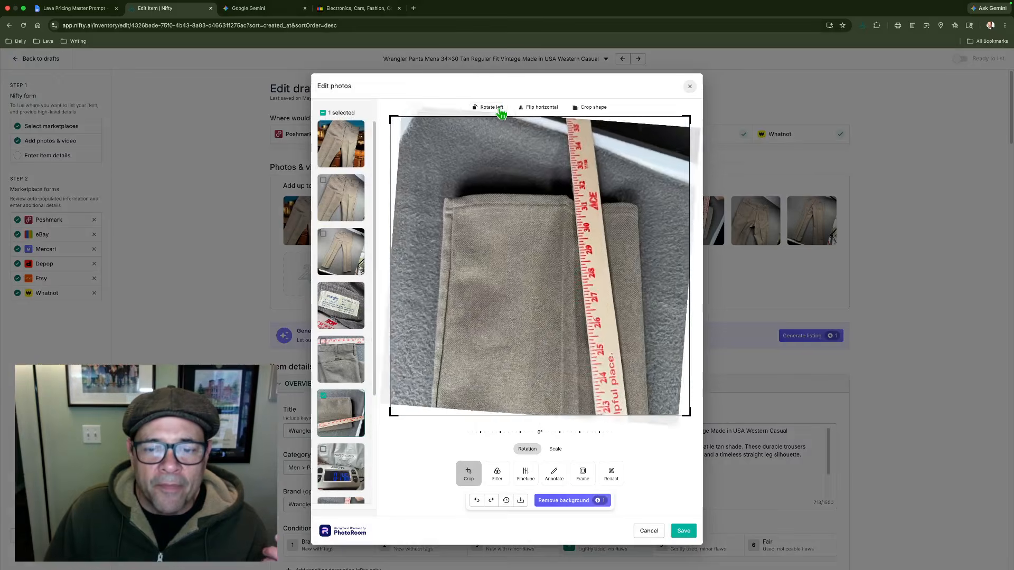
pyautogui.click(491, 107)
pyautogui.click(491, 107)
pyautogui.click(681, 531)
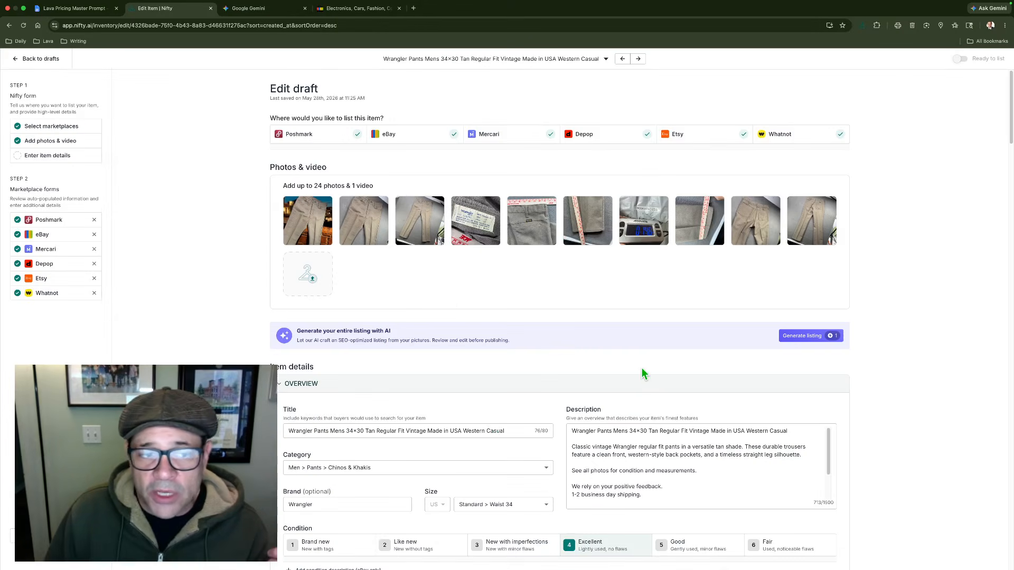
# Review the draft's photos and item details, examining the title and the full description text
pyautogui.scroll(-5, 641, 374)
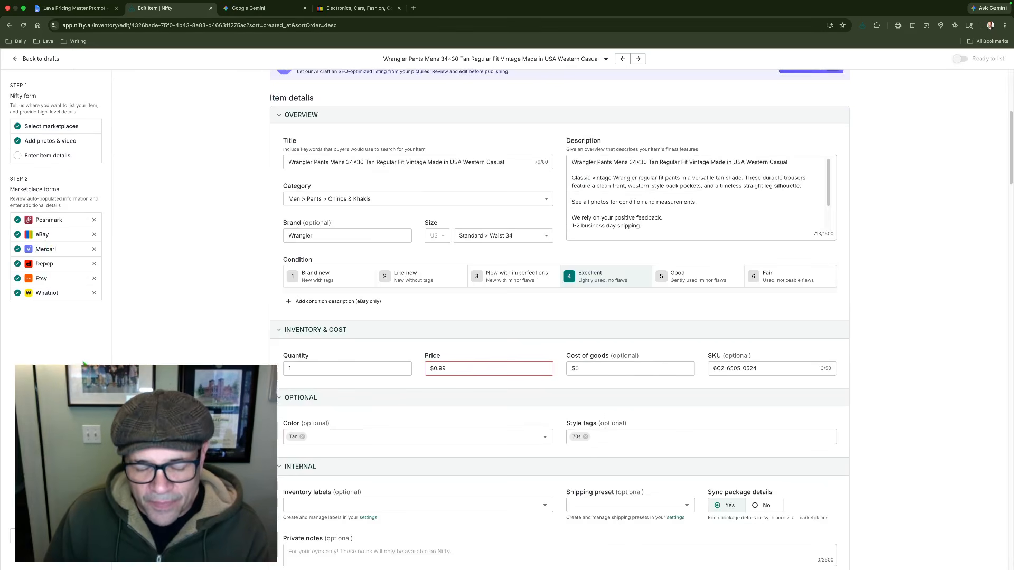
pyautogui.scroll(1, 616, 200)
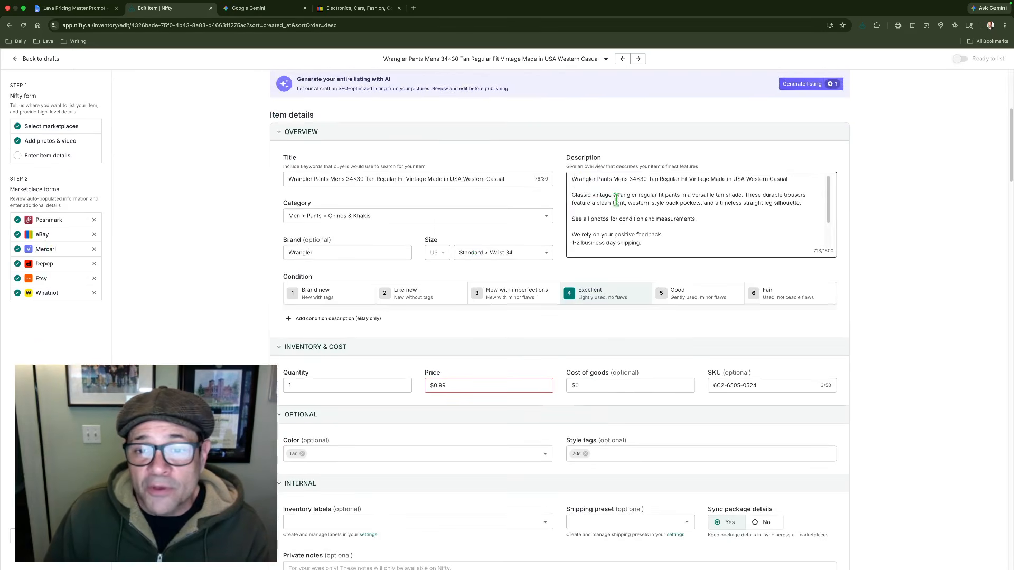
pyautogui.moveTo(578, 181); pyautogui.dragTo(690, 308)
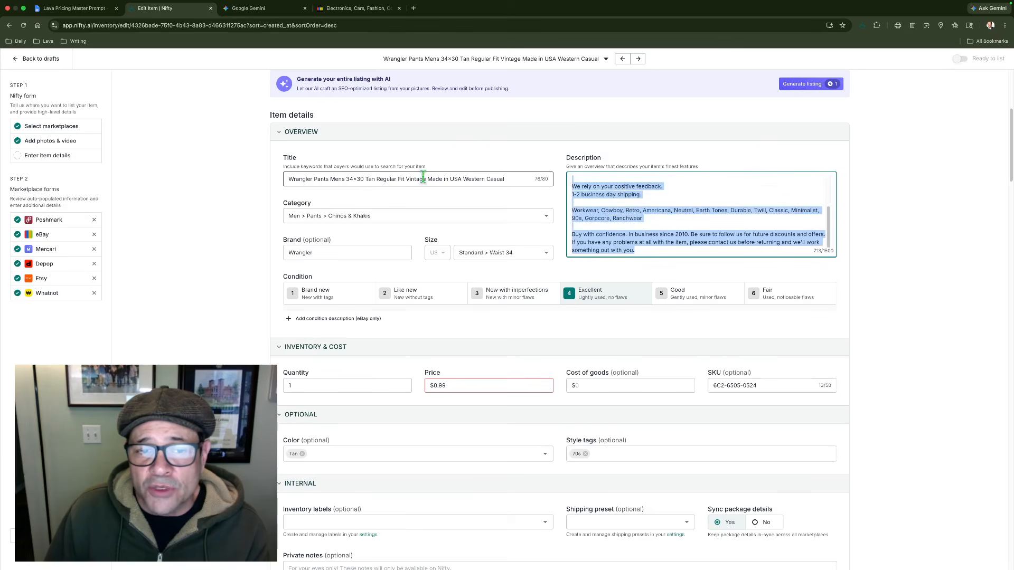
pyautogui.tripleClick(381, 183)
pyautogui.click(353, 200)
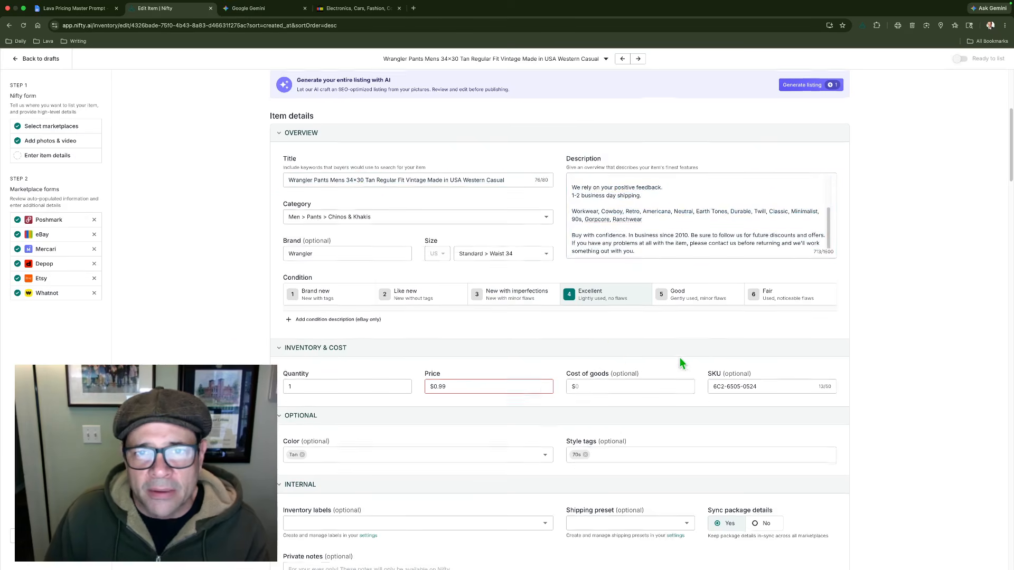
pyautogui.scroll(3, 680, 357)
pyautogui.scroll(1, 692, 326)
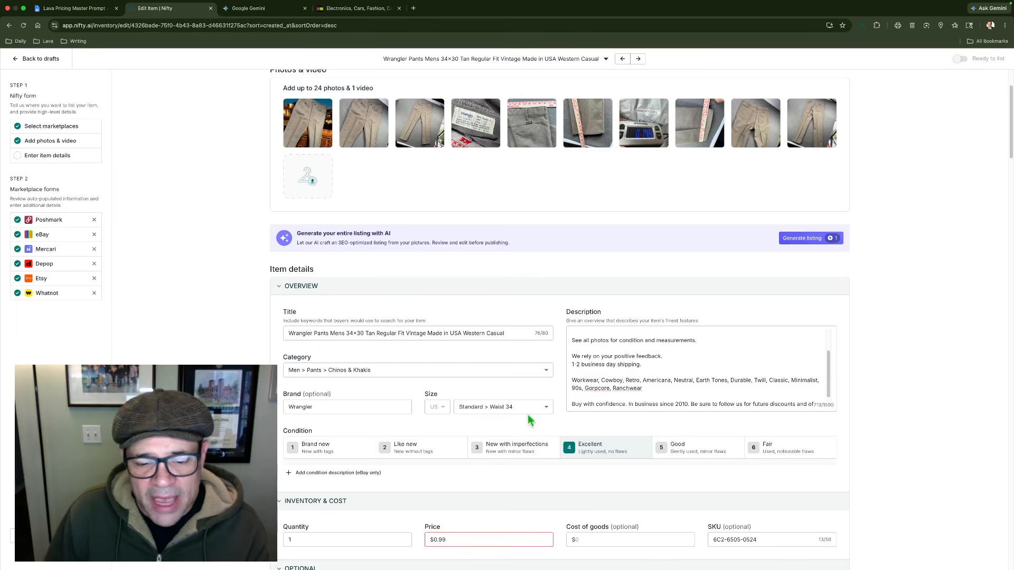
pyautogui.click(577, 410)
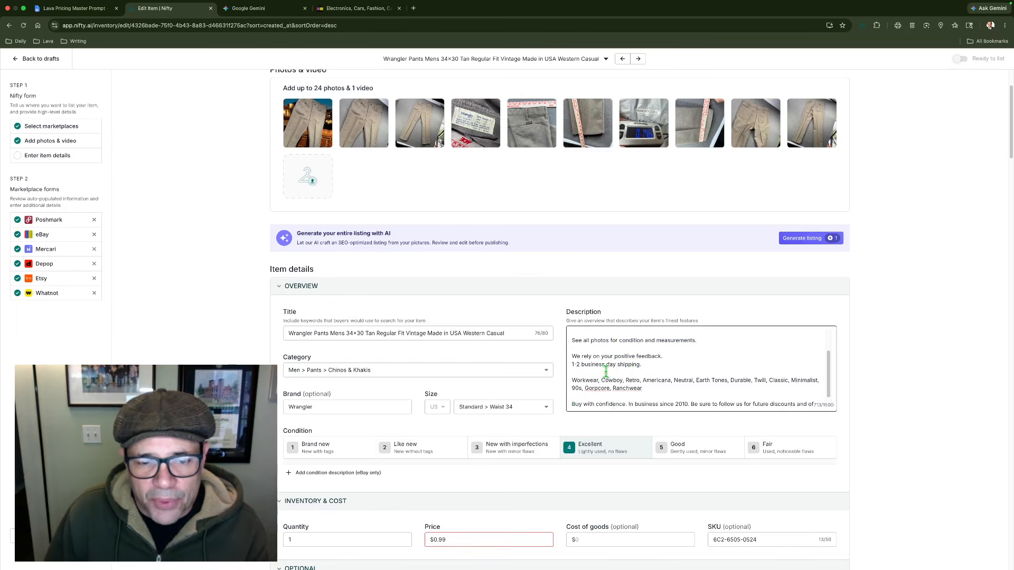
pyautogui.scroll(5, 606, 372)
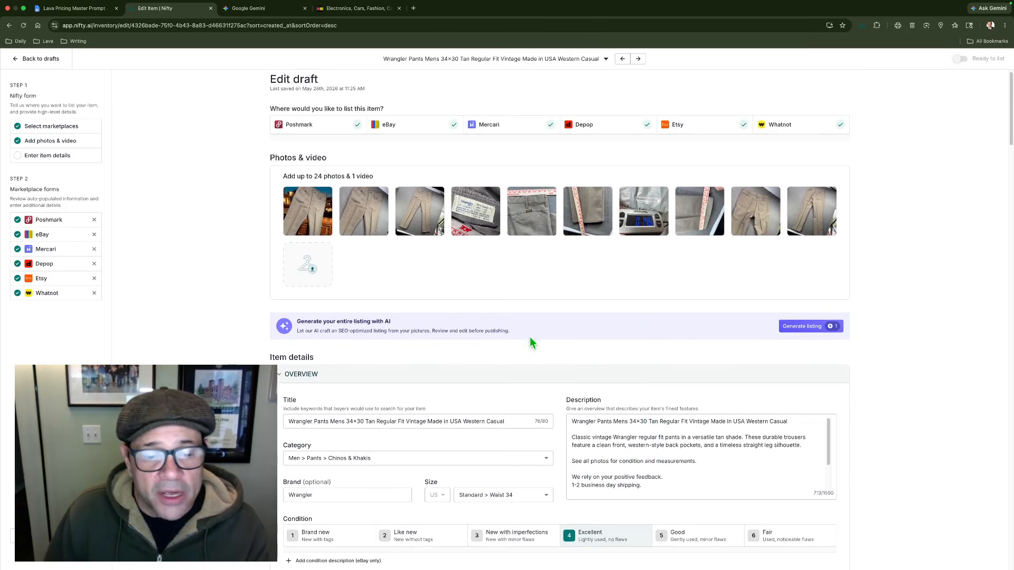
pyautogui.scroll(-2, 527, 333)
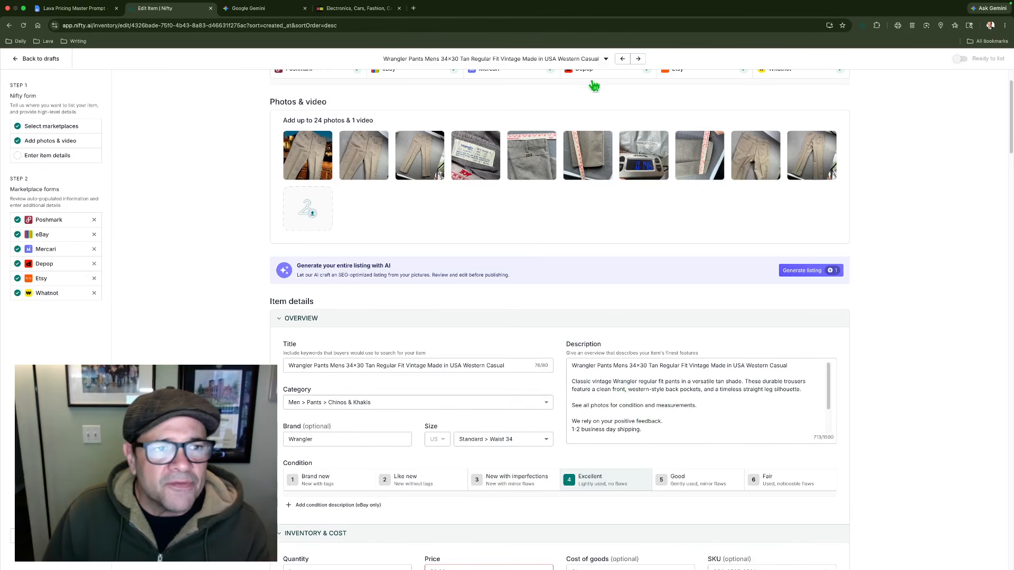
# Copy the entire Lava Pricing Master Prompt from Google Docs and paste it into a new Gemini chat
pyautogui.click(71, 9)
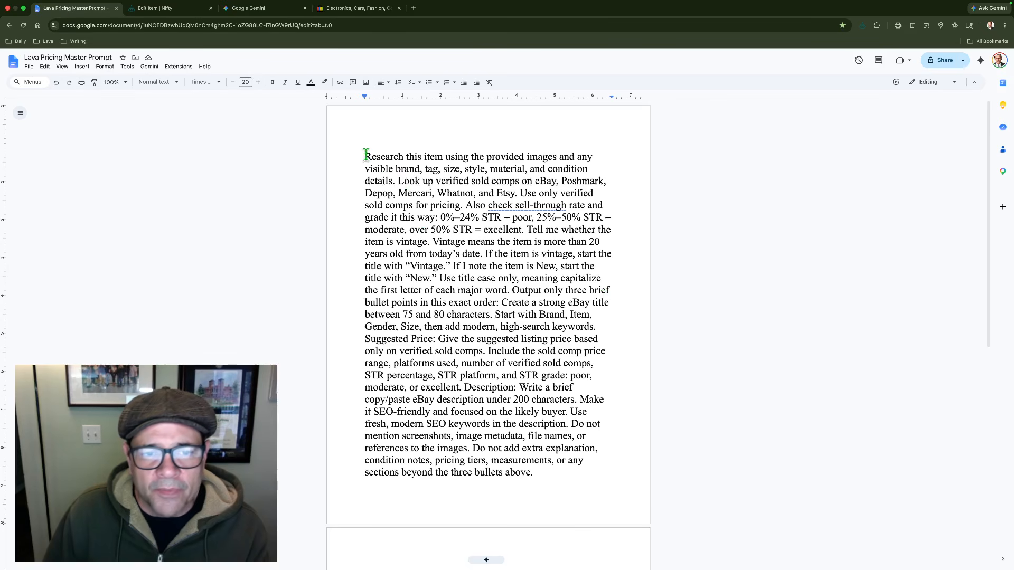
pyautogui.moveTo(365, 154); pyautogui.dragTo(670, 534)
pyautogui.rightClick(457, 190)
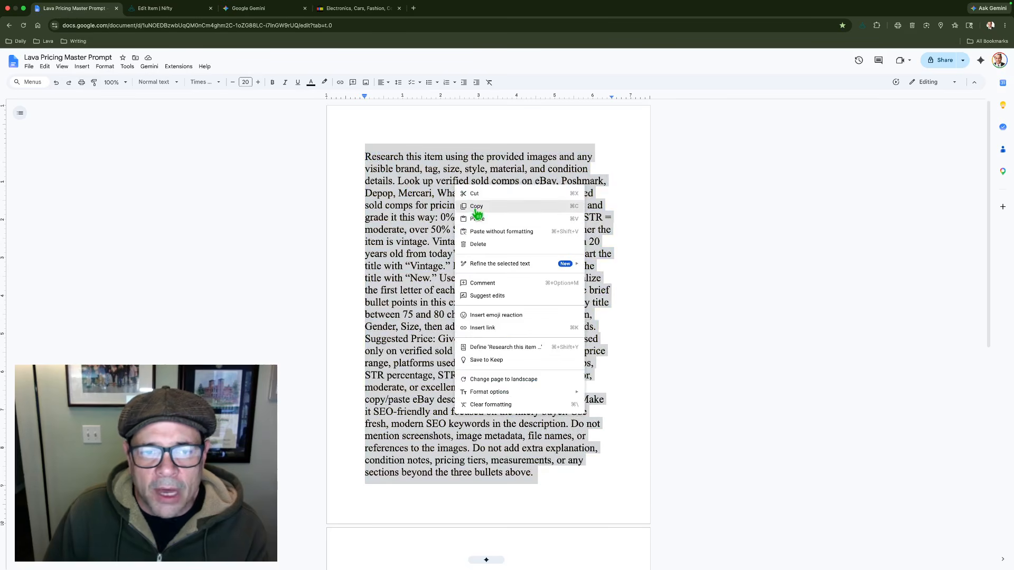
pyautogui.click(477, 205)
pyautogui.click(248, 8)
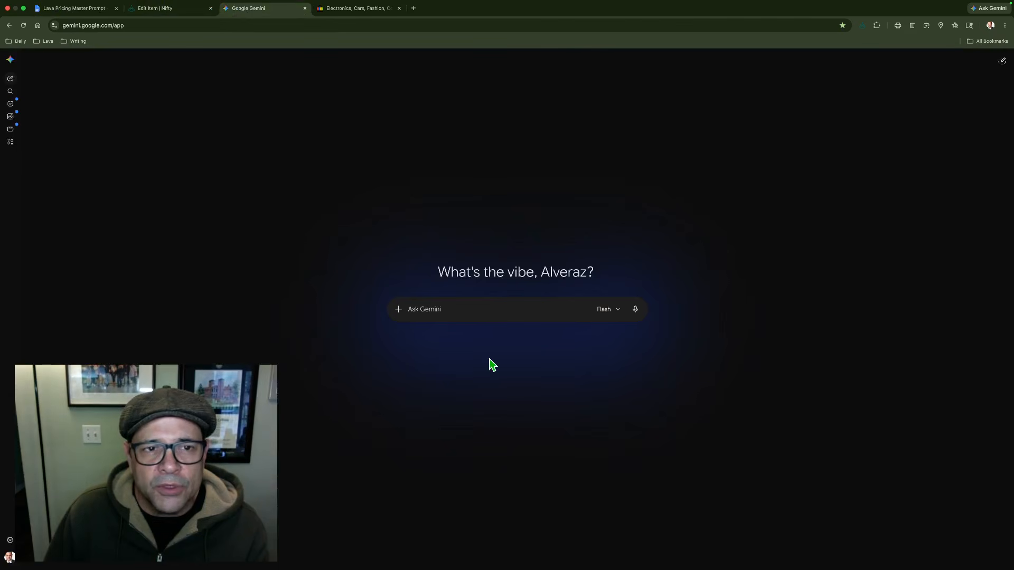
pyautogui.rightClick(469, 305)
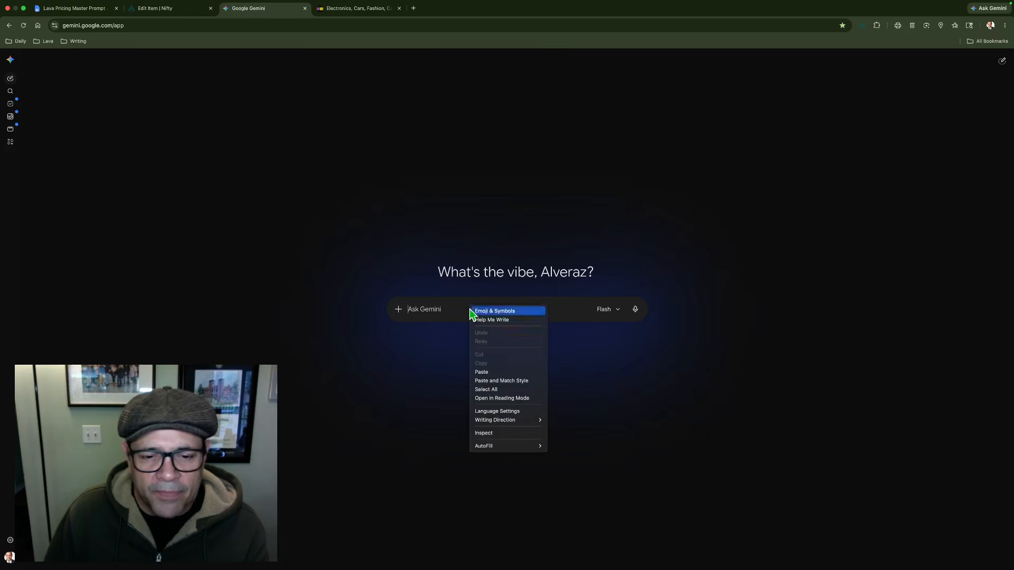
pyautogui.click(491, 376)
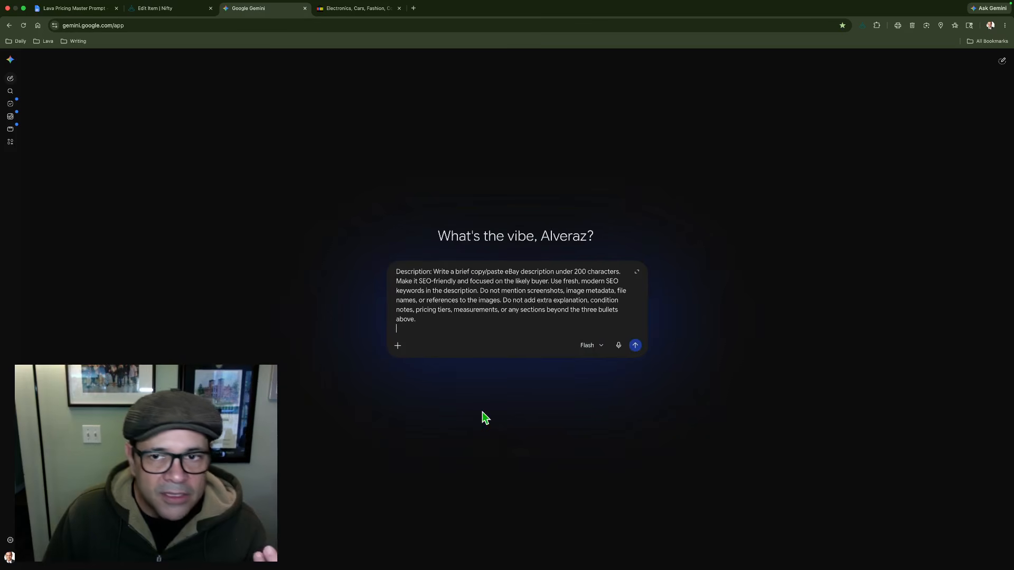
# Attach the full-length back photo and the Wrangler tag photo from the photo library to the Gemini prompt and submit it
pyautogui.click(398, 347)
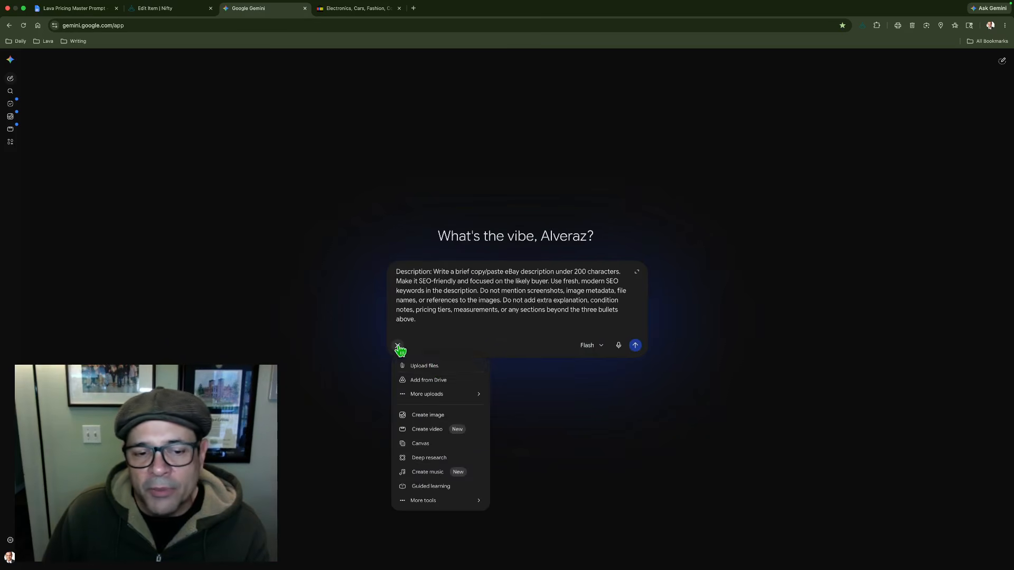
pyautogui.click(430, 367)
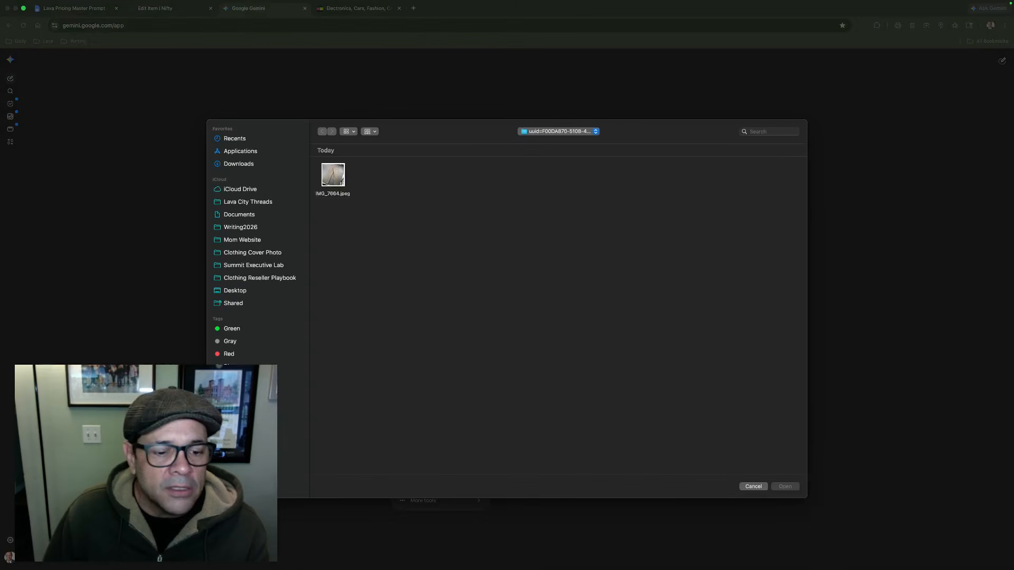
pyautogui.click(243, 455)
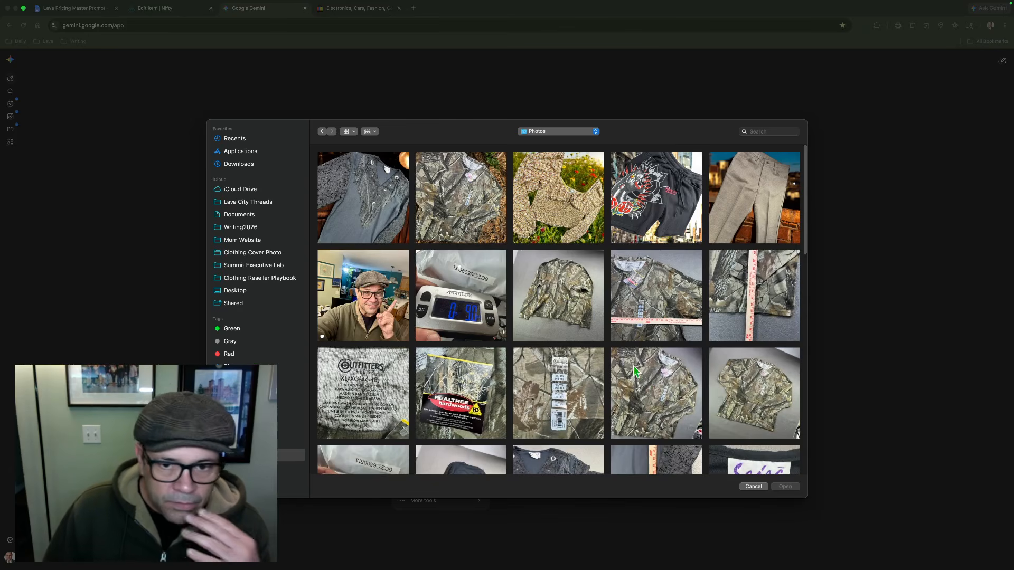
pyautogui.scroll(-2, 634, 384)
pyautogui.scroll(-10, 635, 384)
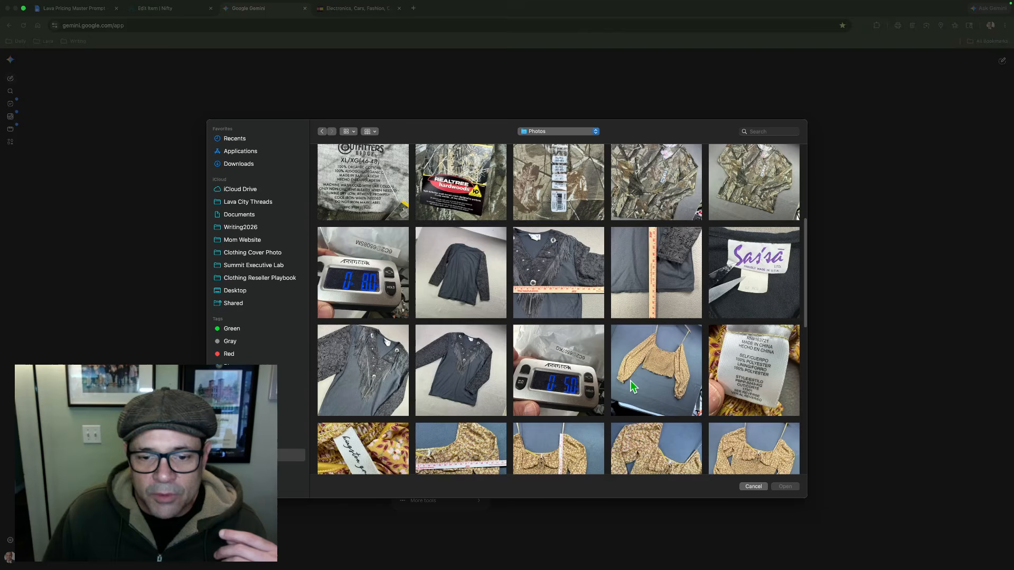
pyautogui.scroll(-5, 634, 387)
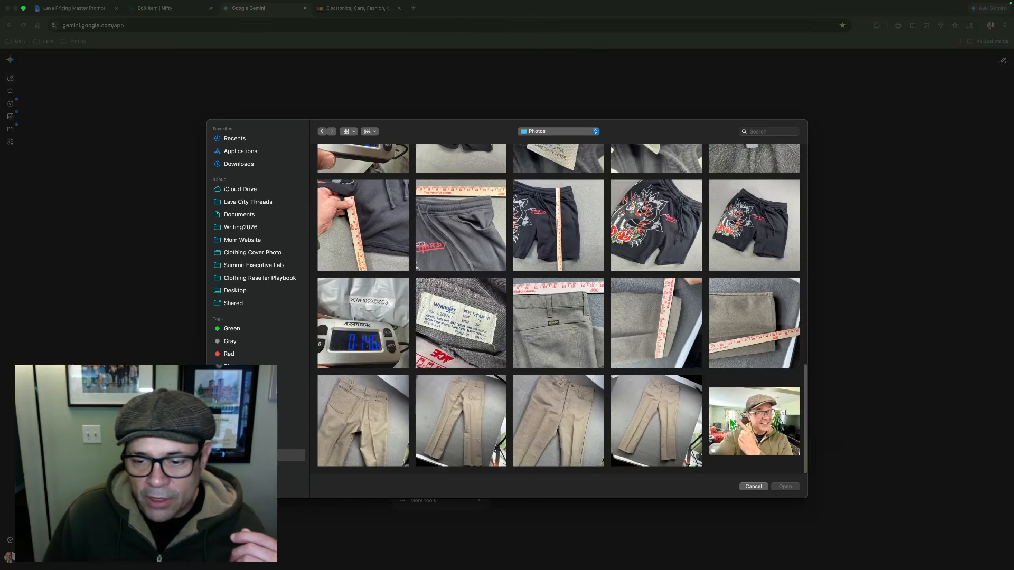
pyautogui.click(658, 420)
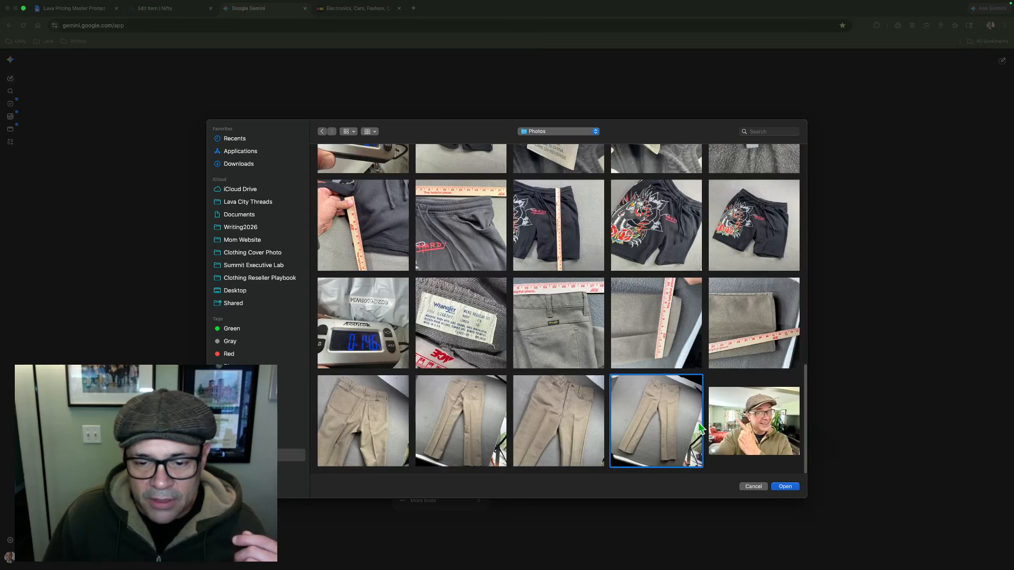
pyautogui.keyDown('super'); pyautogui.click(469, 410); pyautogui.keyUp('super')
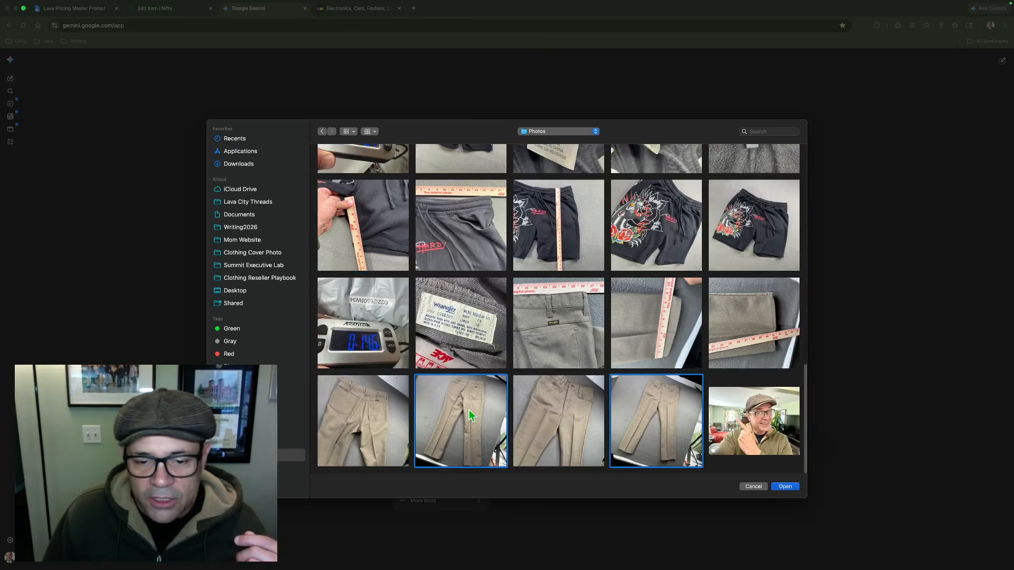
pyautogui.keyDown('super'); pyautogui.click(470, 346); pyautogui.keyUp('super')
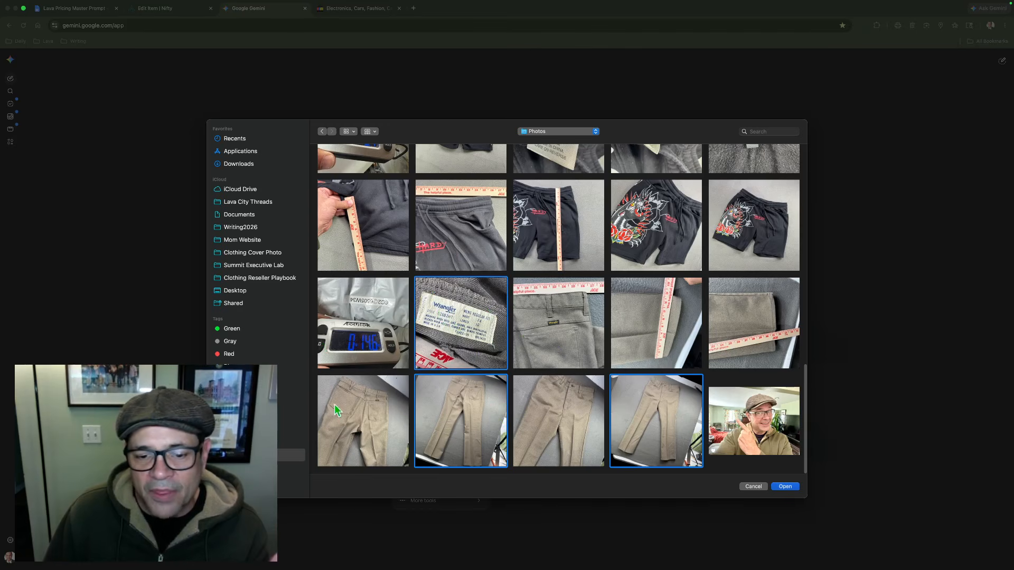
pyautogui.keyDown('super'); pyautogui.click(674, 433); pyautogui.keyUp('super')
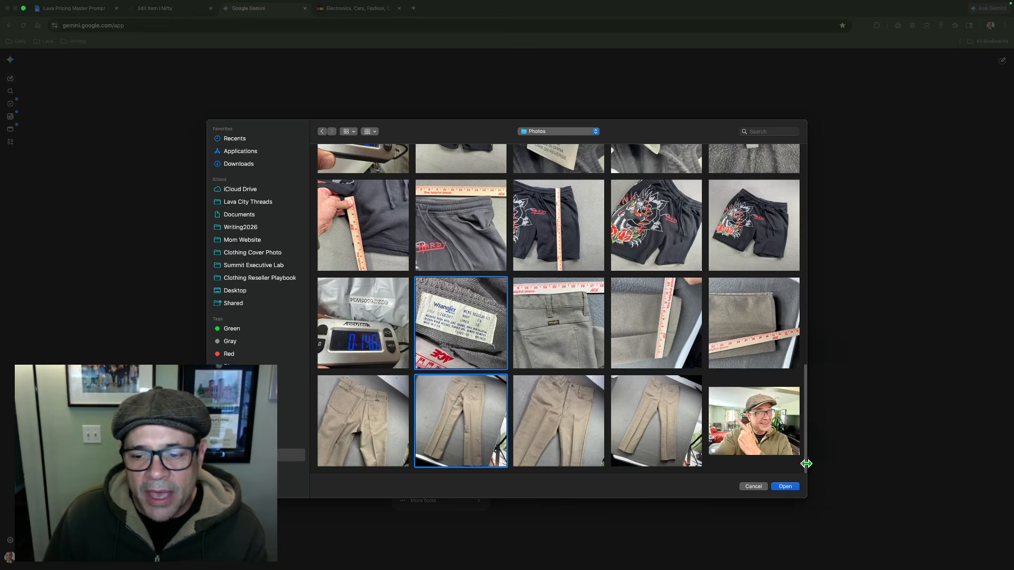
pyautogui.click(790, 490)
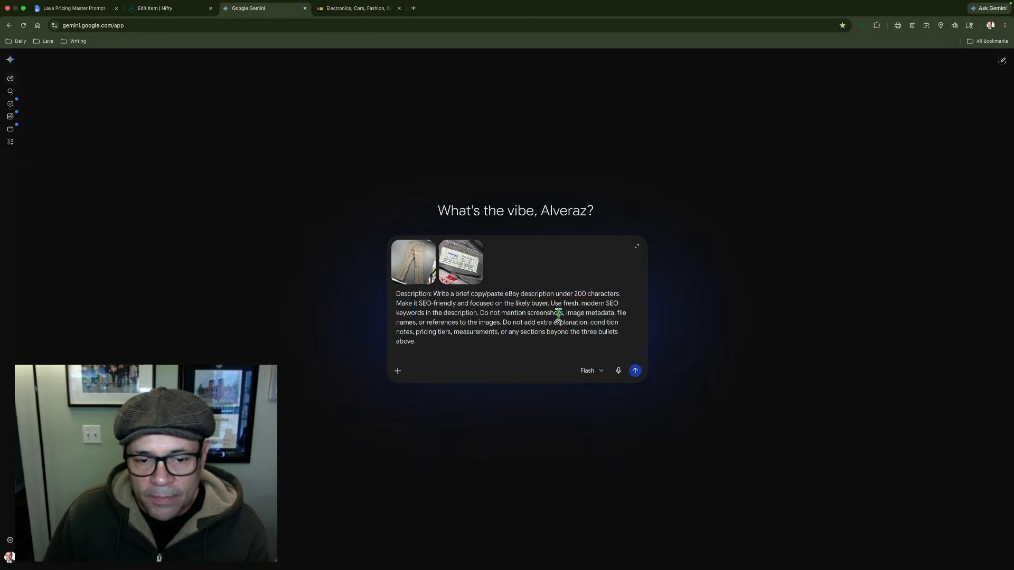
pyautogui.click(635, 371)
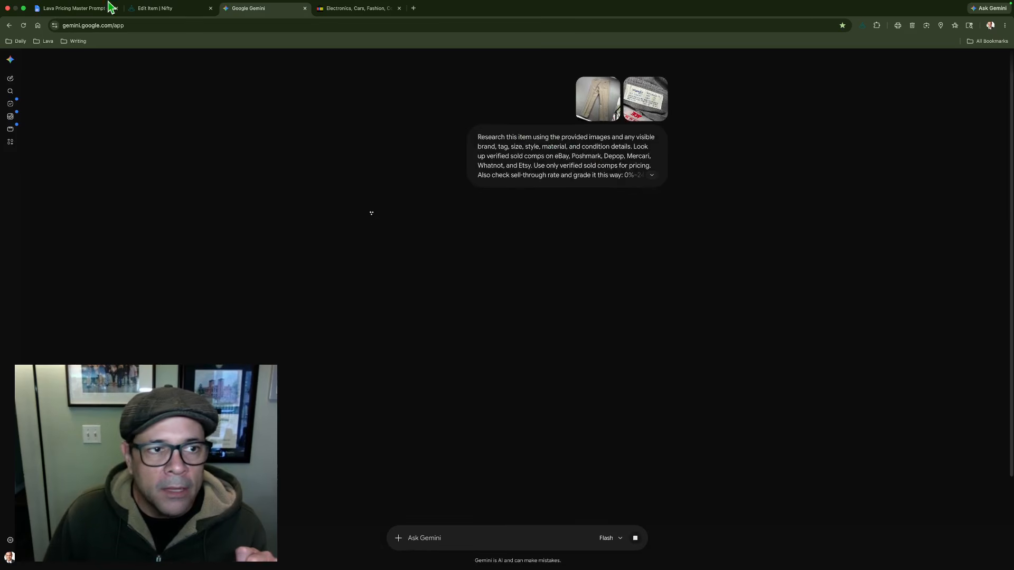
# In the Nifty draft, move the scale photo to the last position among the item's photos
pyautogui.click(159, 20)
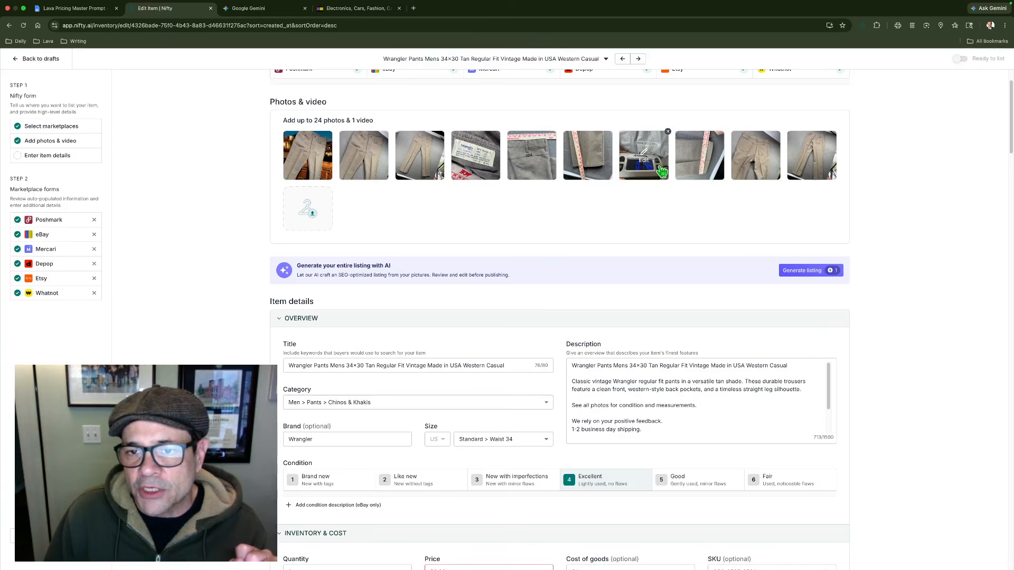
pyautogui.moveTo(657, 168); pyautogui.dragTo(821, 177)
pyautogui.scroll(-4, 417, 333)
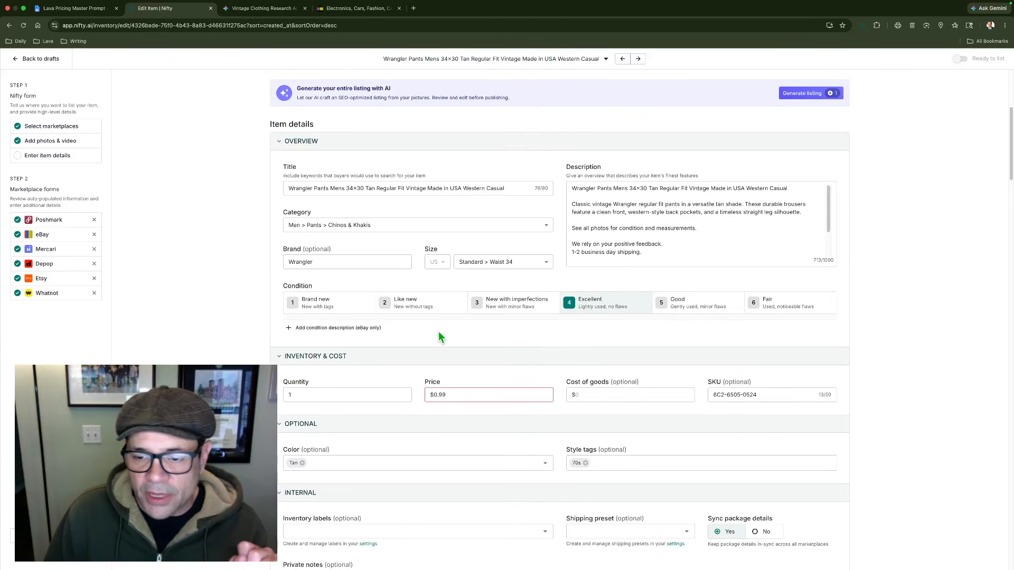
pyautogui.scroll(3, 664, 394)
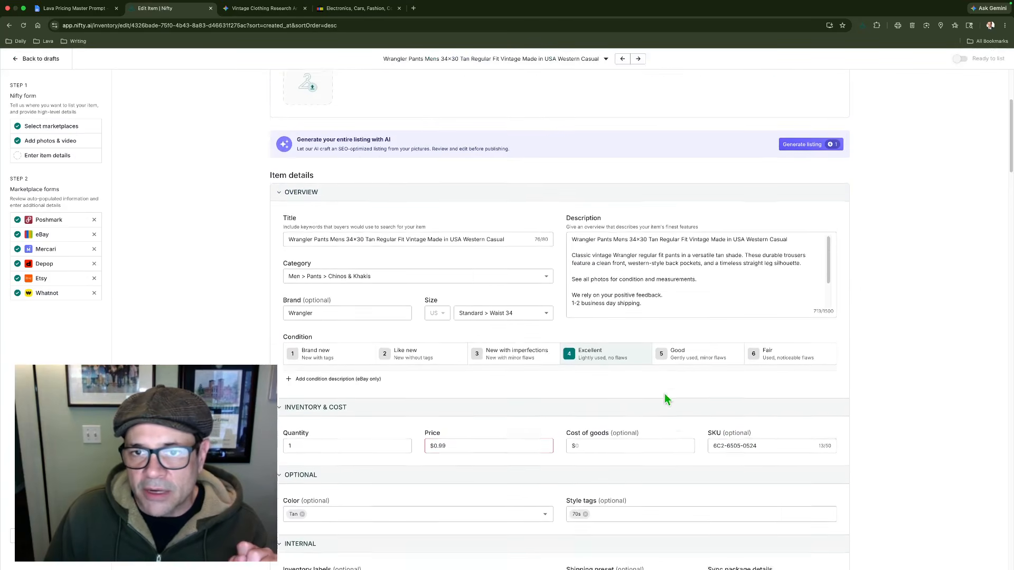
pyautogui.scroll(2, 665, 386)
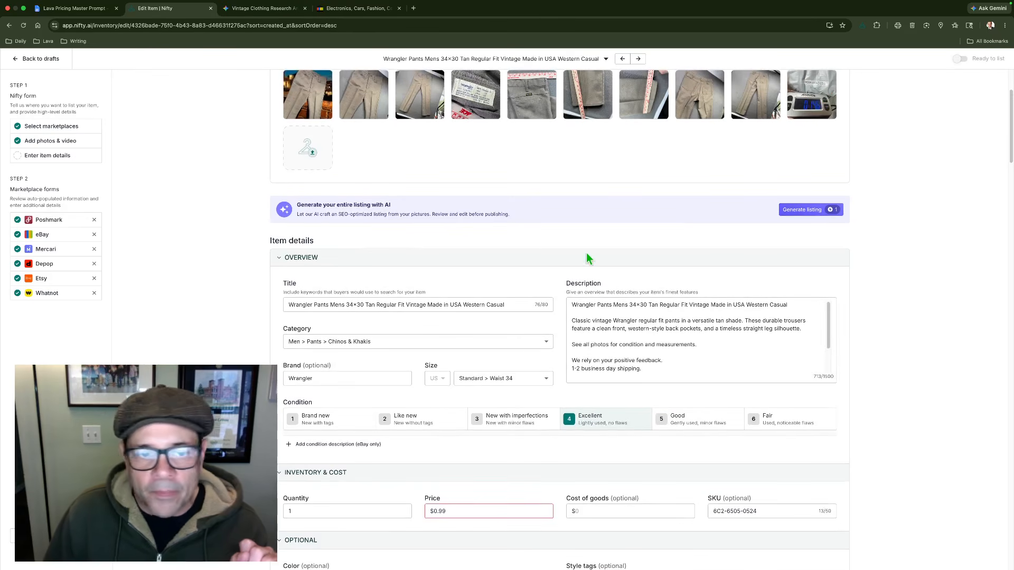
pyautogui.scroll(-1, 584, 259)
# Replace the Nifty draft's title with Gemini's suggestion "Vintage Wrangler Pants Mens 34x30 Brown Heather Regular Fit Dress Slacks 70s"
pyautogui.click(259, 8)
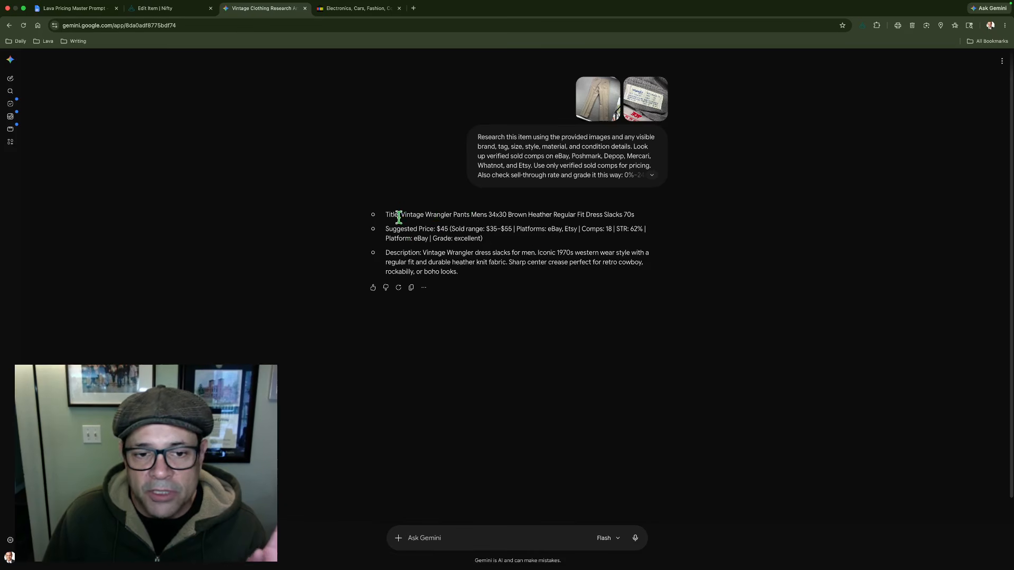
pyautogui.moveTo(402, 214); pyautogui.dragTo(643, 217)
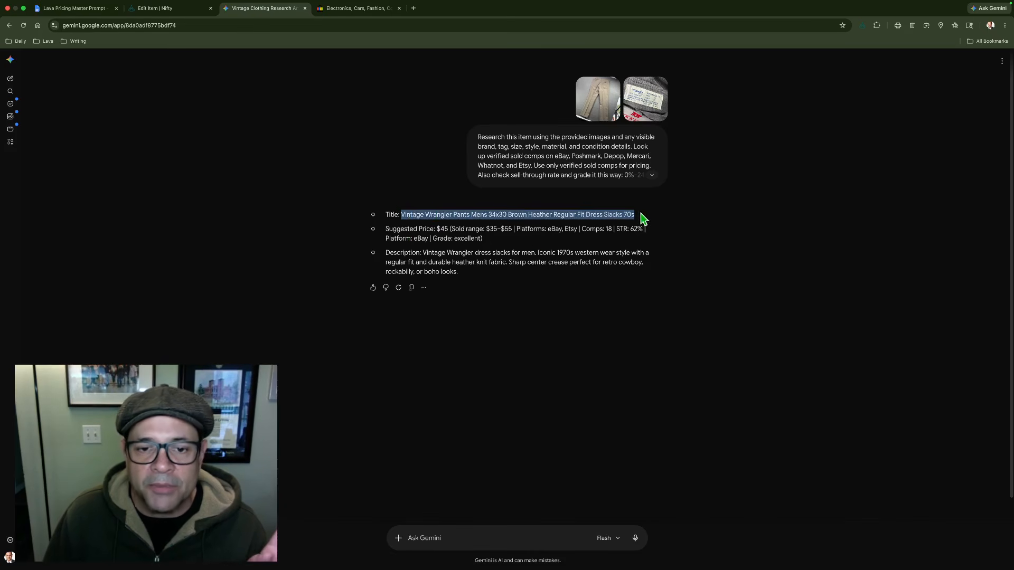
pyautogui.rightClick(564, 214)
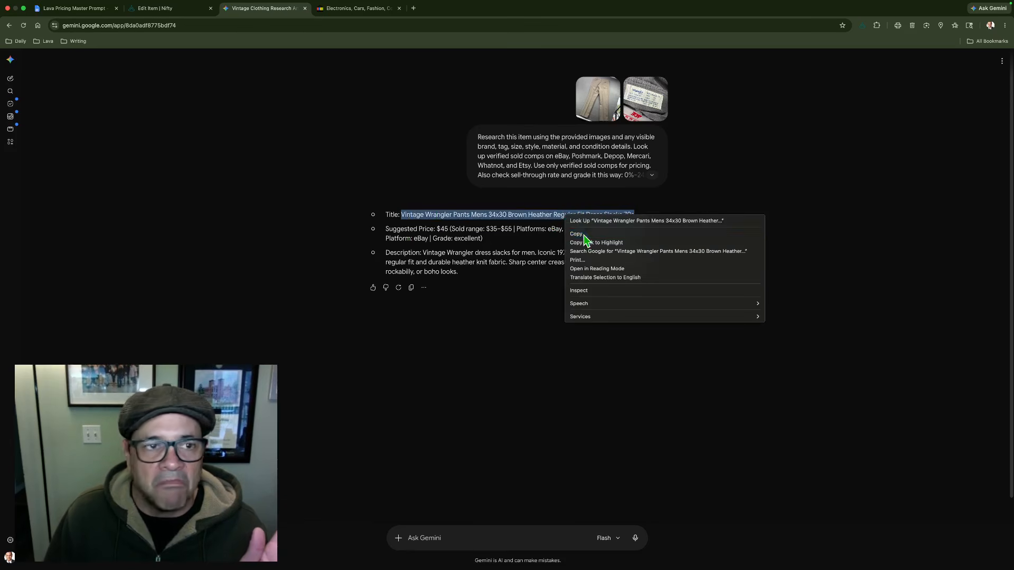
pyautogui.click(581, 234)
pyautogui.click(153, 17)
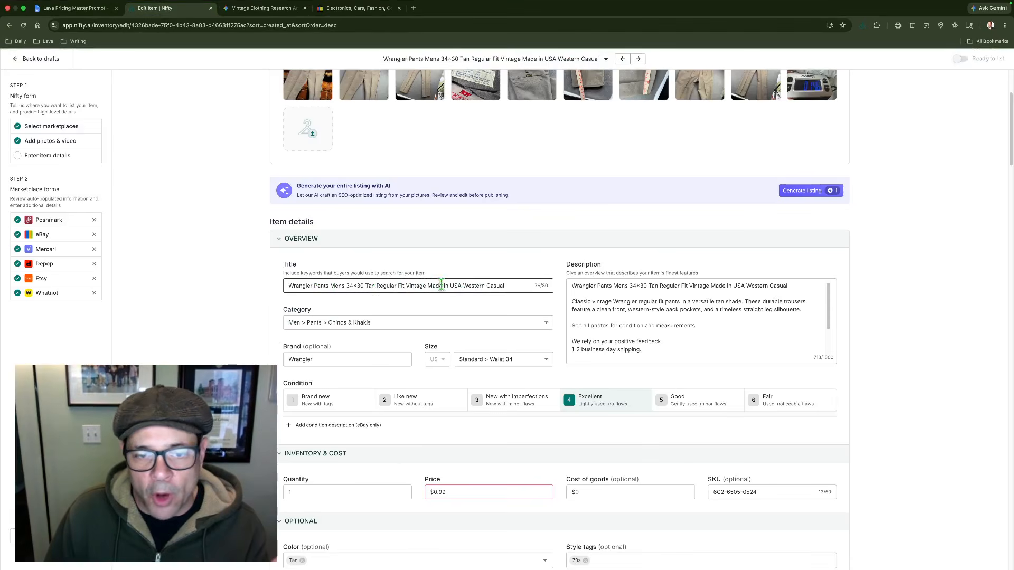
pyautogui.tripleClick(509, 286)
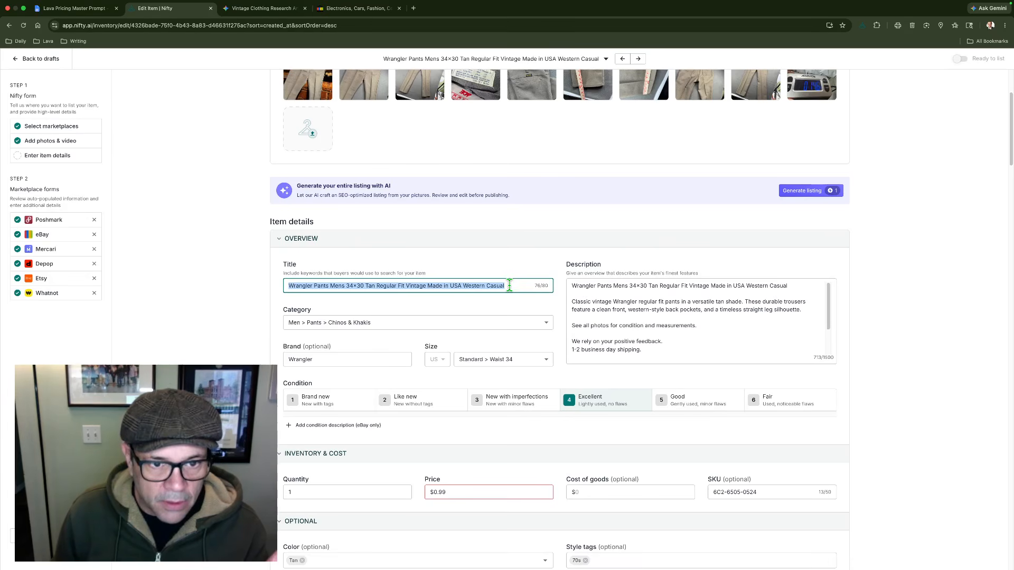
pyautogui.press('super+v')
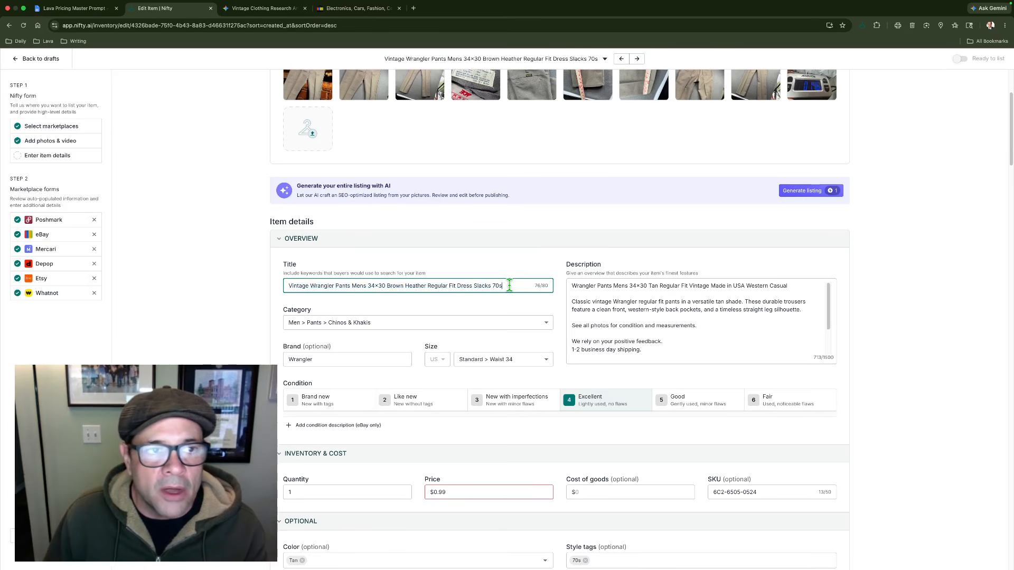
# Replace the "Classic vintage Wrangler" paragraph in the Nifty description with Gemini's suggested description text, and review the full description
pyautogui.click(252, 13)
pyautogui.click(441, 251)
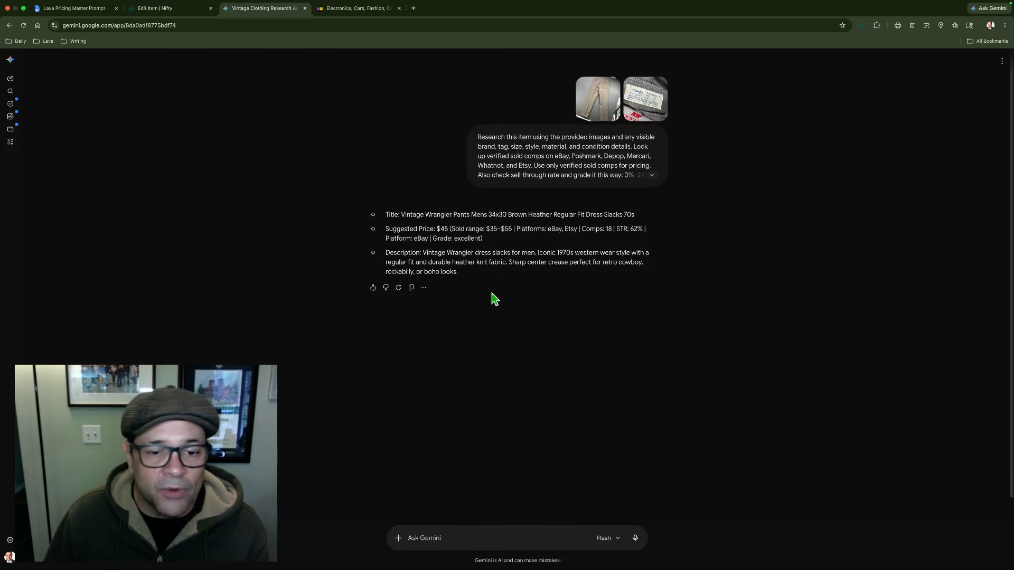
pyautogui.moveTo(472, 280); pyautogui.dragTo(428, 248)
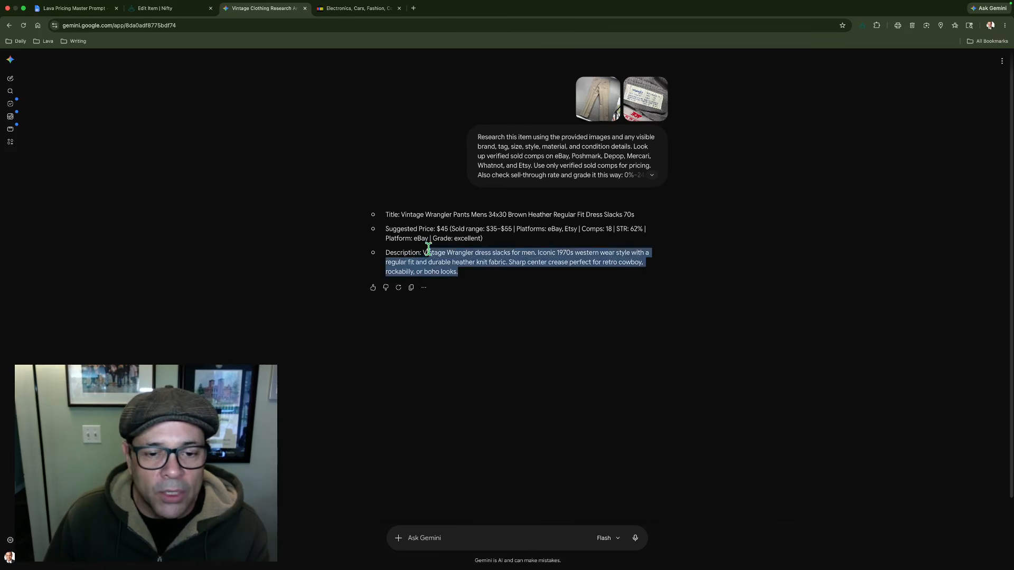
pyautogui.rightClick(447, 261)
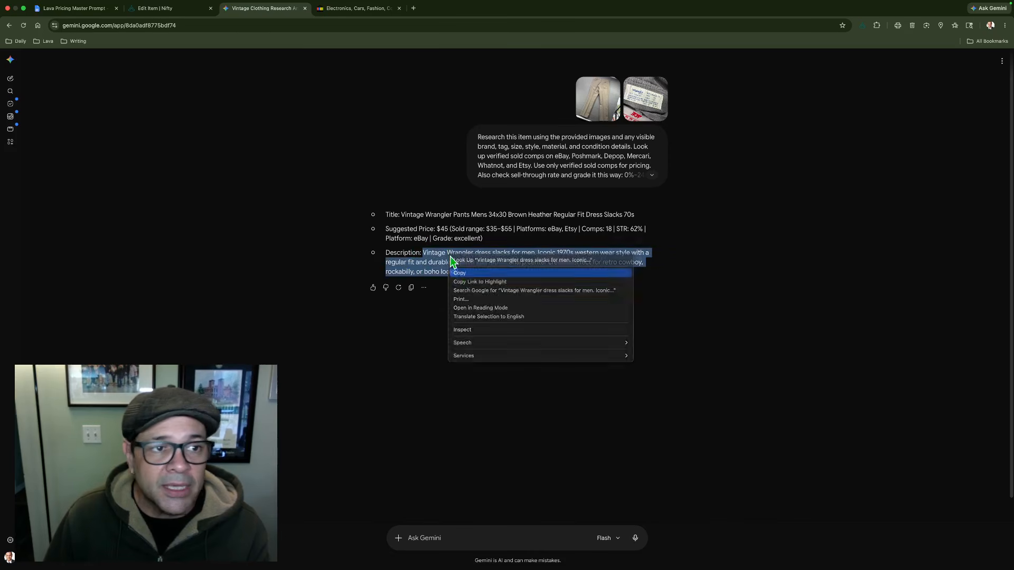
pyautogui.click(458, 268)
pyautogui.click(171, 9)
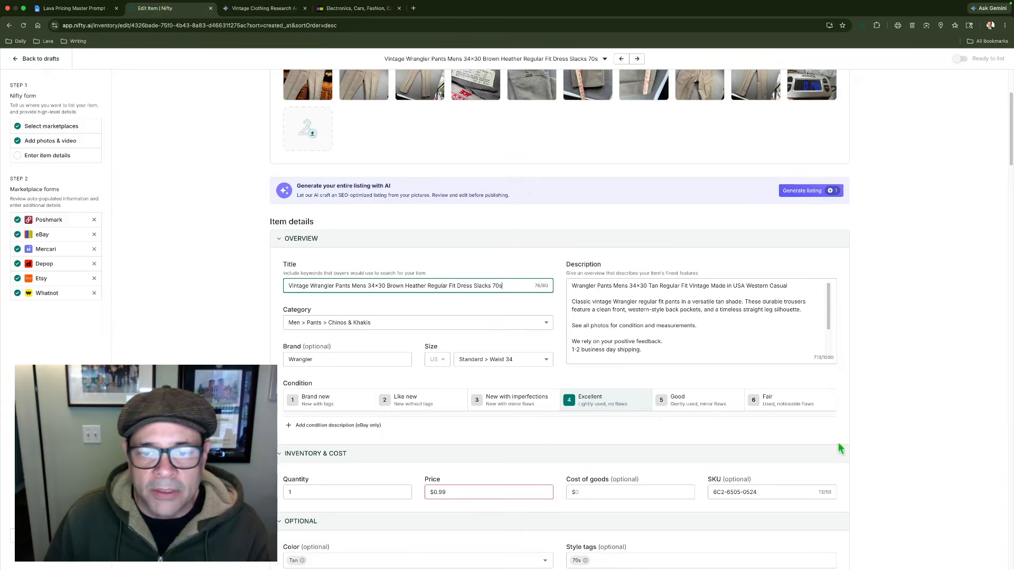
pyautogui.moveTo(574, 302); pyautogui.dragTo(808, 310)
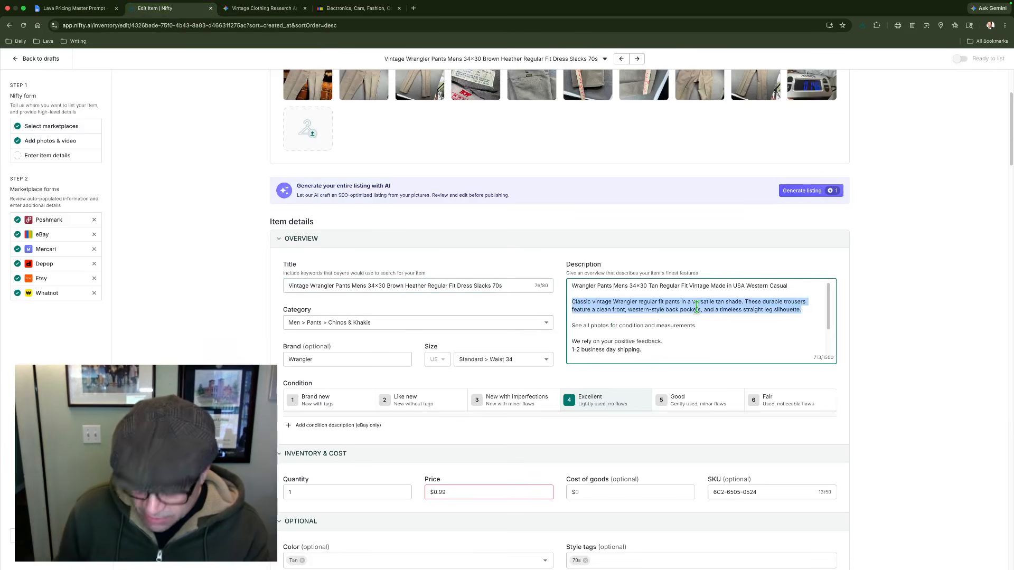
pyautogui.hotkey('ctrl', 'v')
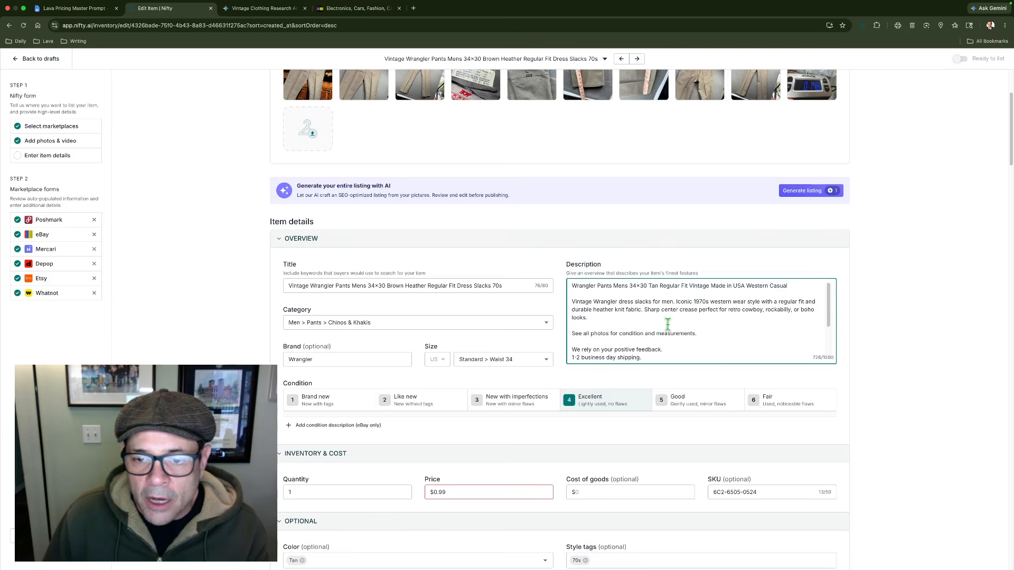
pyautogui.scroll(-3, 668, 324)
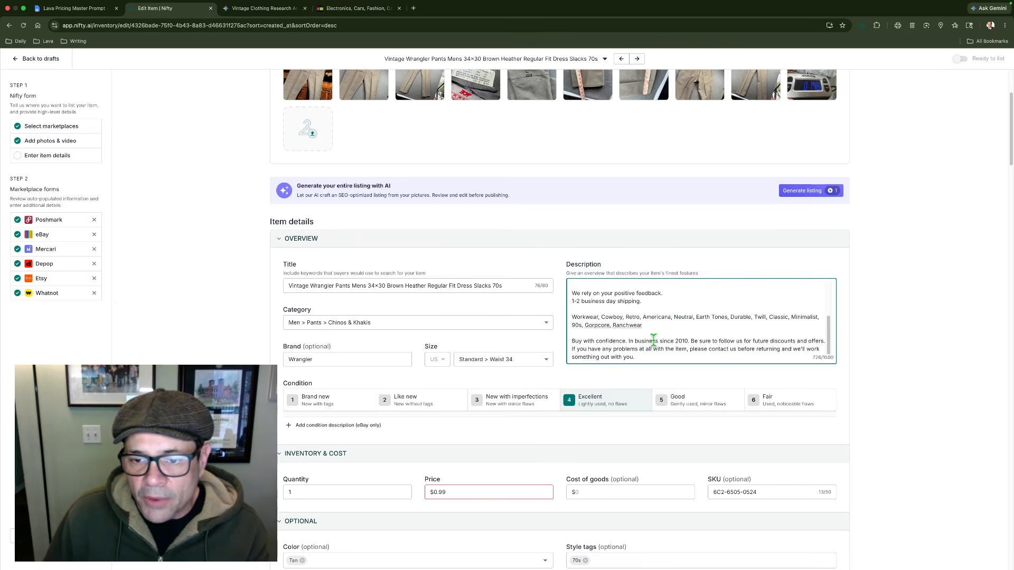
pyautogui.scroll(5, 653, 341)
pyautogui.scroll(-5, 666, 334)
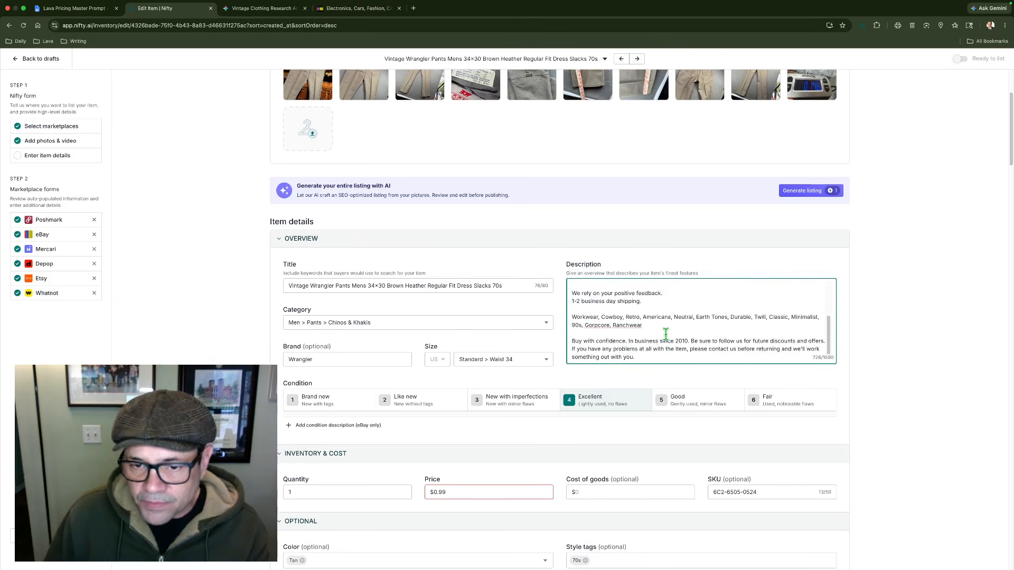
pyautogui.scroll(5, 674, 319)
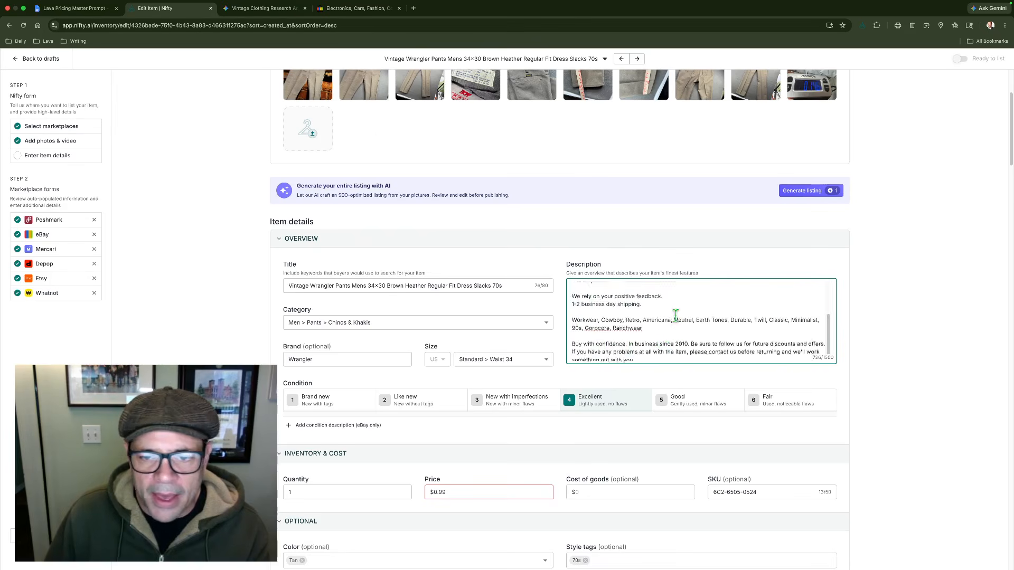
pyautogui.scroll(3, 402, 264)
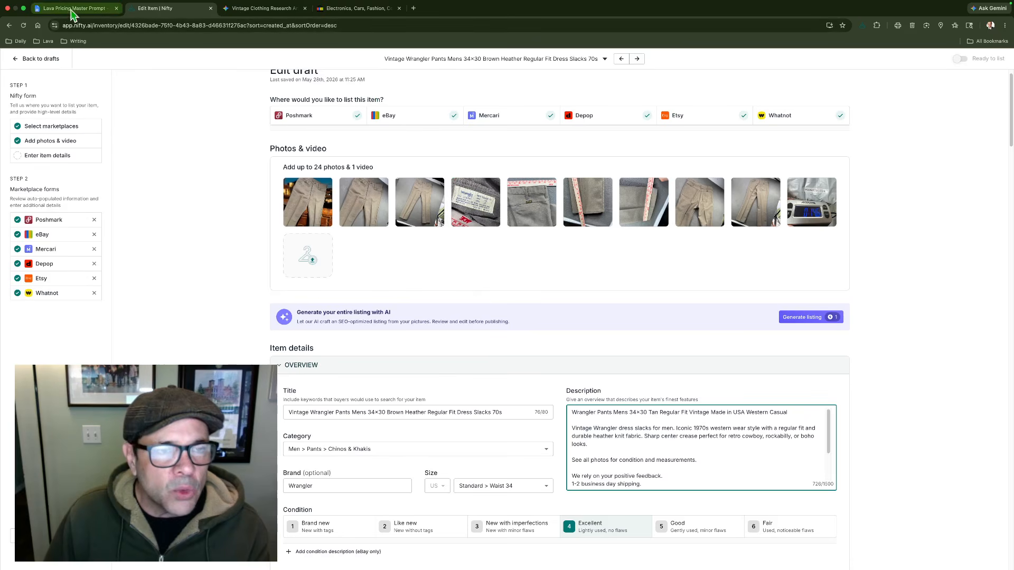
# In Gemini, review the suggested price and copy "Vintage Wrangler Pants Mens" from the suggested title
pyautogui.click(253, 9)
pyautogui.click(478, 351)
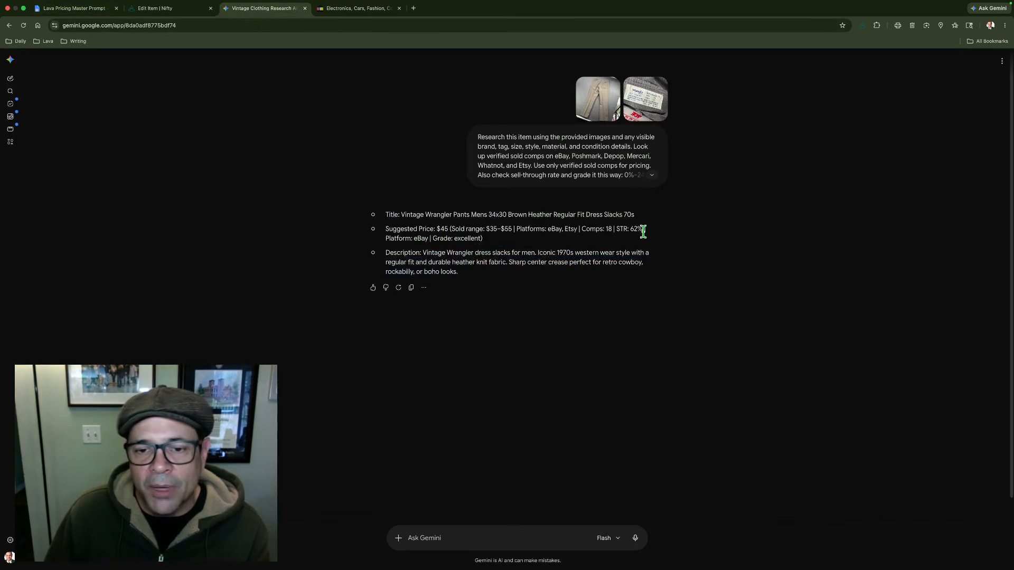
pyautogui.click(350, 10)
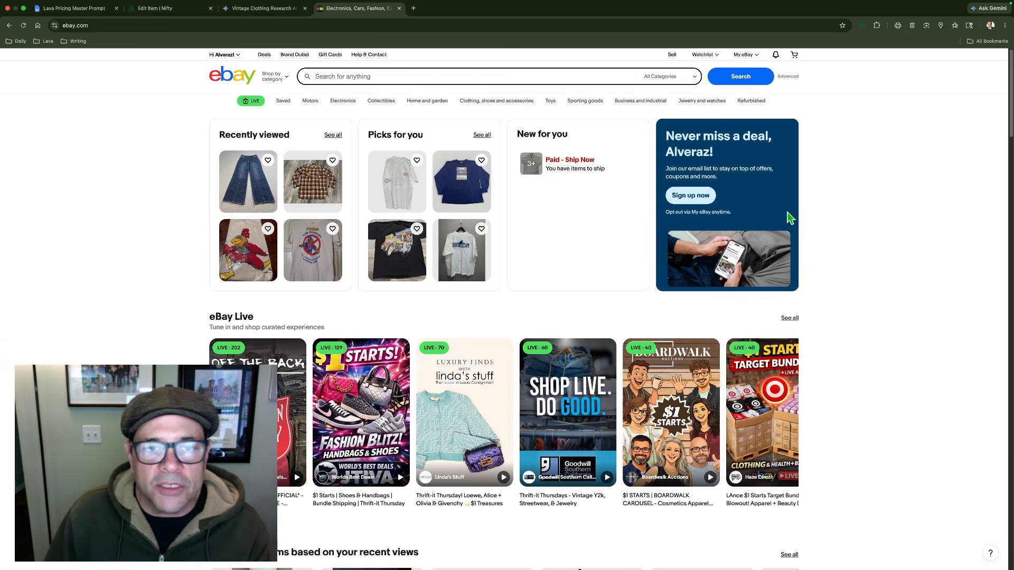
pyautogui.click(246, 9)
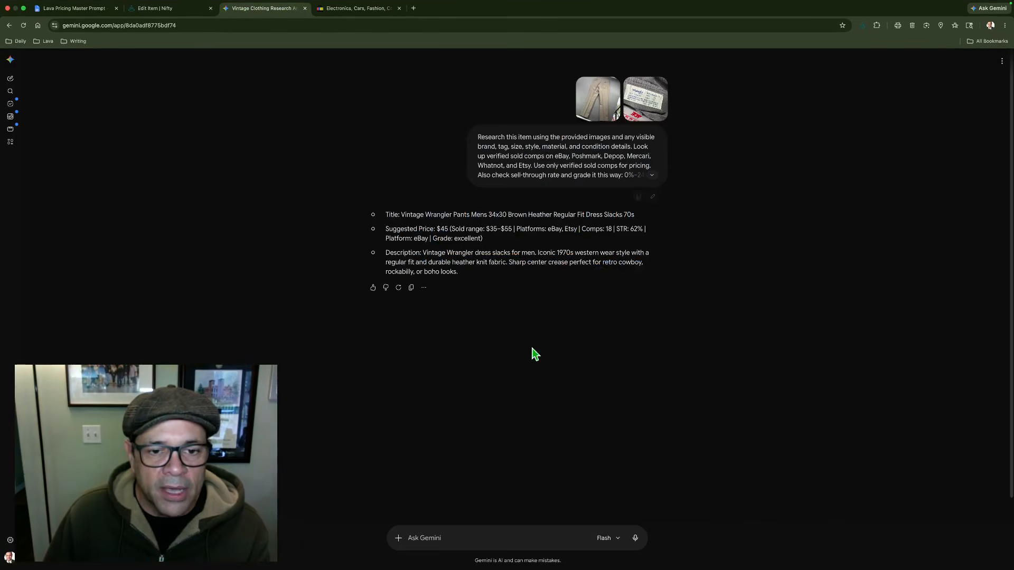
pyautogui.moveTo(400, 214); pyautogui.dragTo(487, 213)
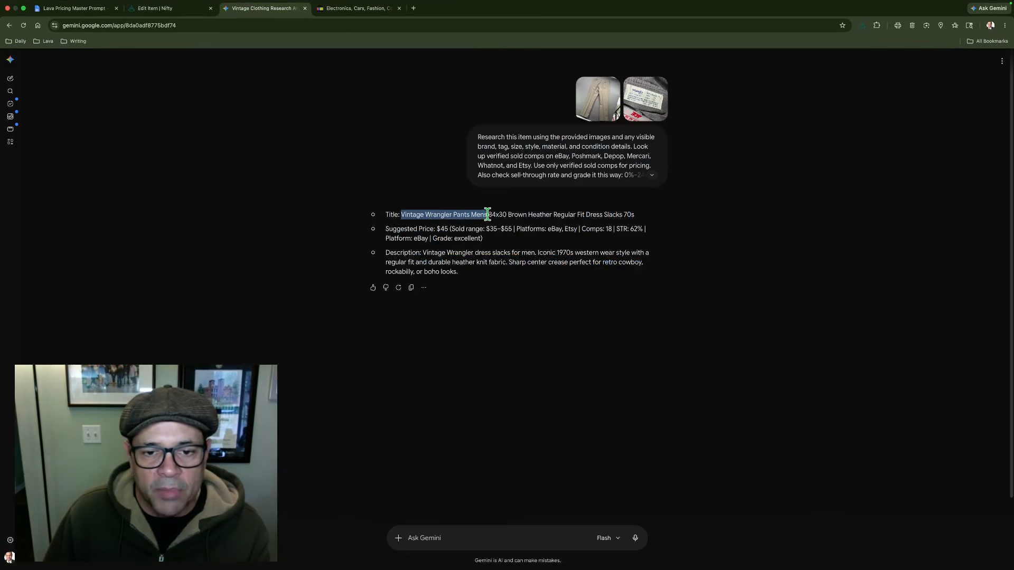
pyautogui.rightClick(481, 217)
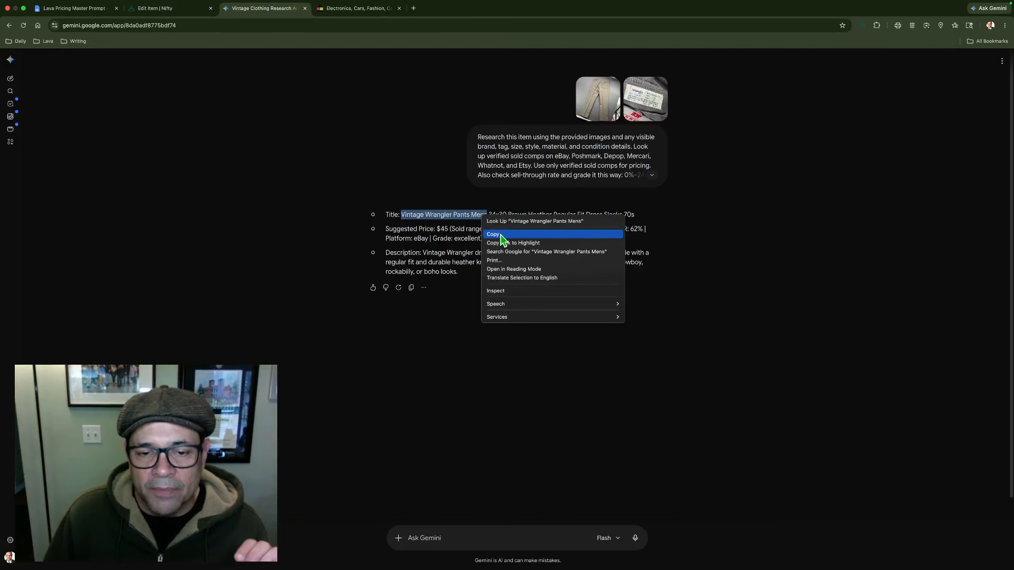
pyautogui.click(499, 233)
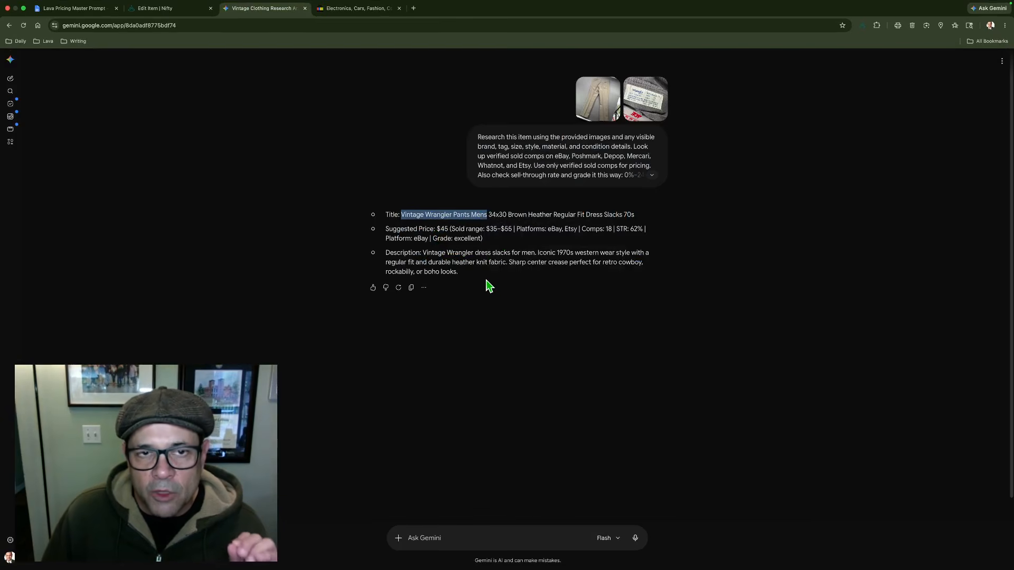
# Switch to eBay and search for the copied phrase "Vintage Wrangler Pants Mens"
pyautogui.click(343, 11)
pyautogui.click(390, 79)
pyautogui.rightClick(391, 80)
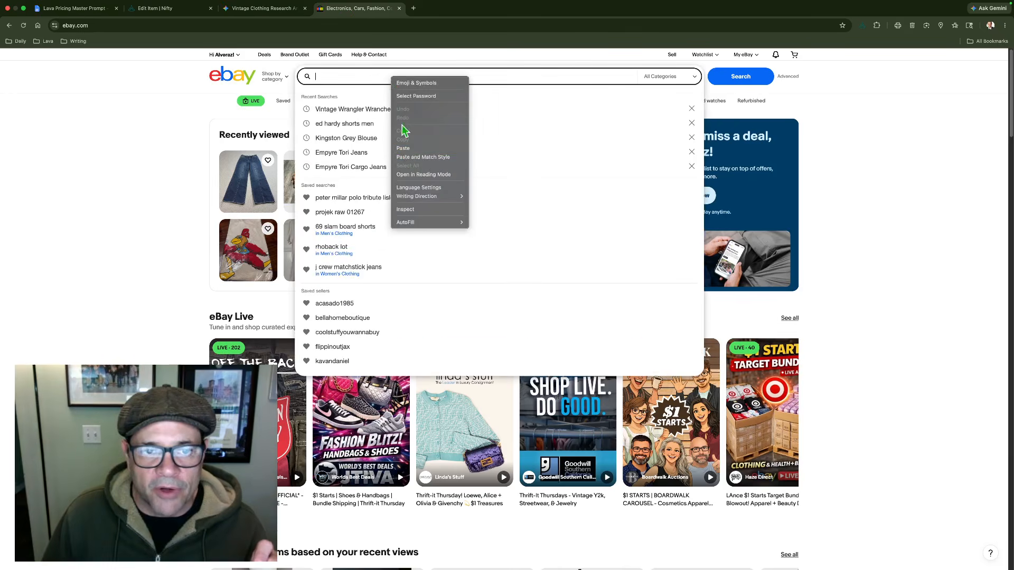
pyautogui.click(403, 150)
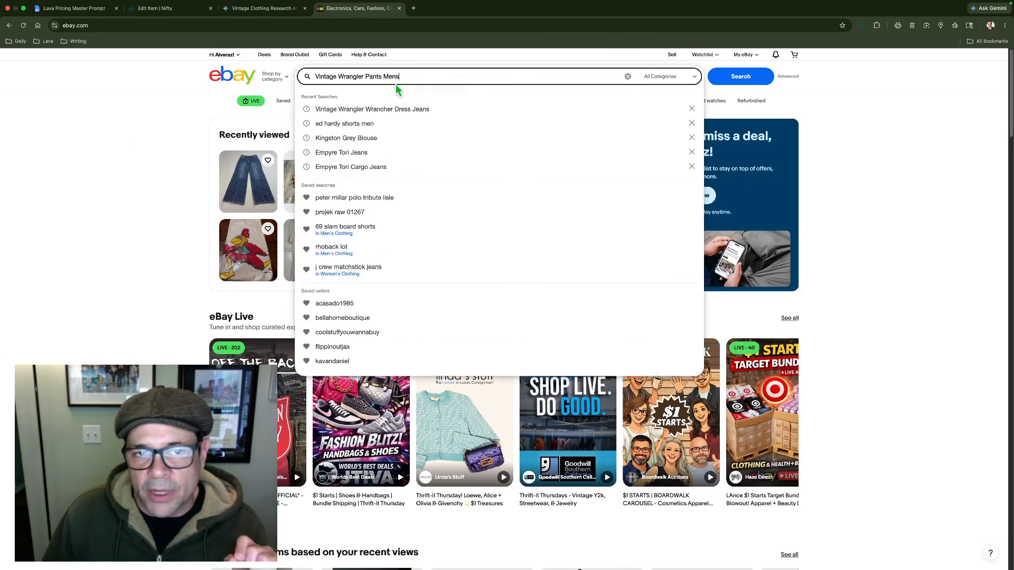
pyautogui.click(740, 76)
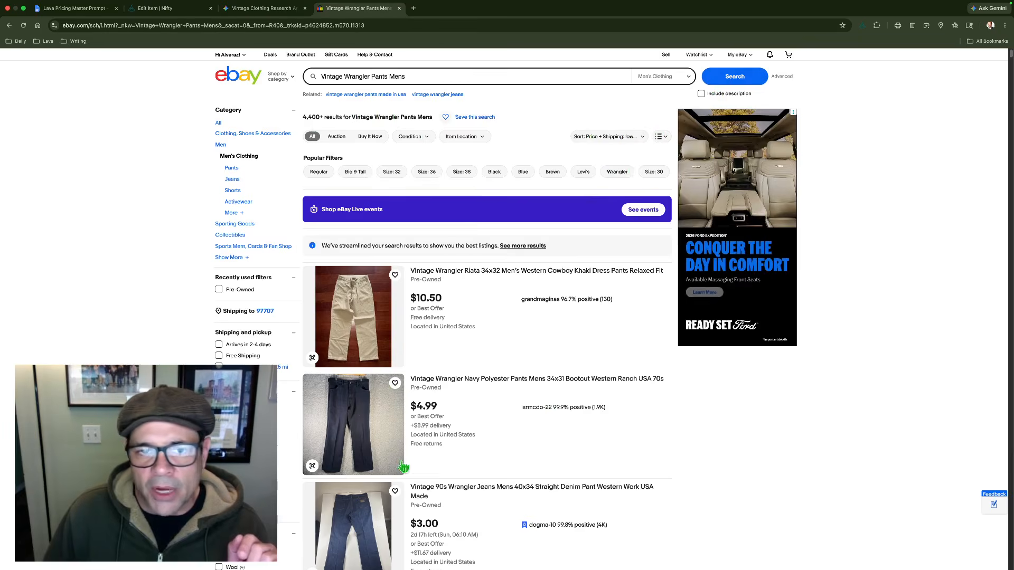
# Examine the asking prices of the active vintage Wrangler pants listings in the eBay search results
pyautogui.click(500, 496)
pyautogui.press('End')
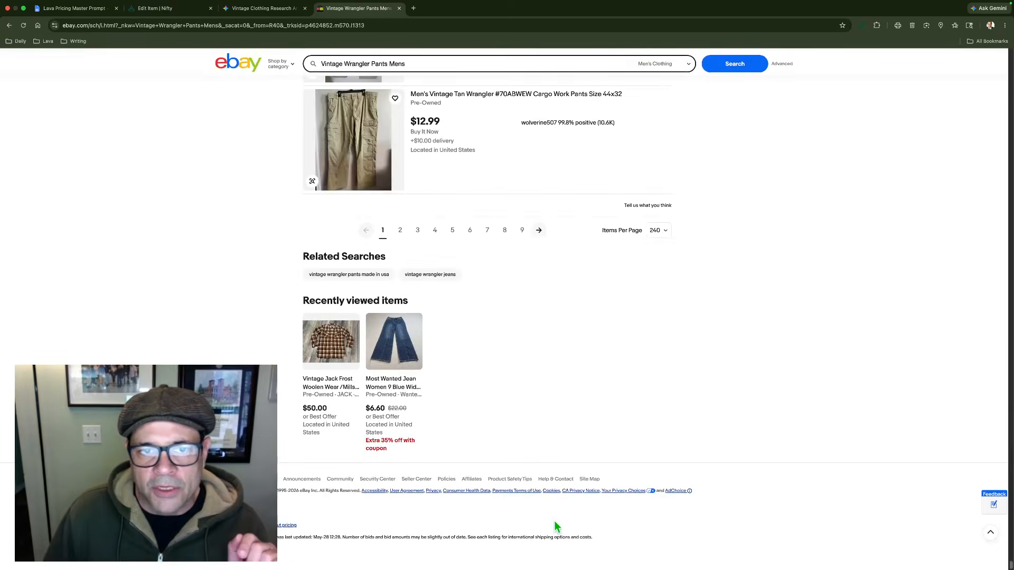
pyautogui.scroll(5, 553, 521)
pyautogui.scroll(10, 554, 521)
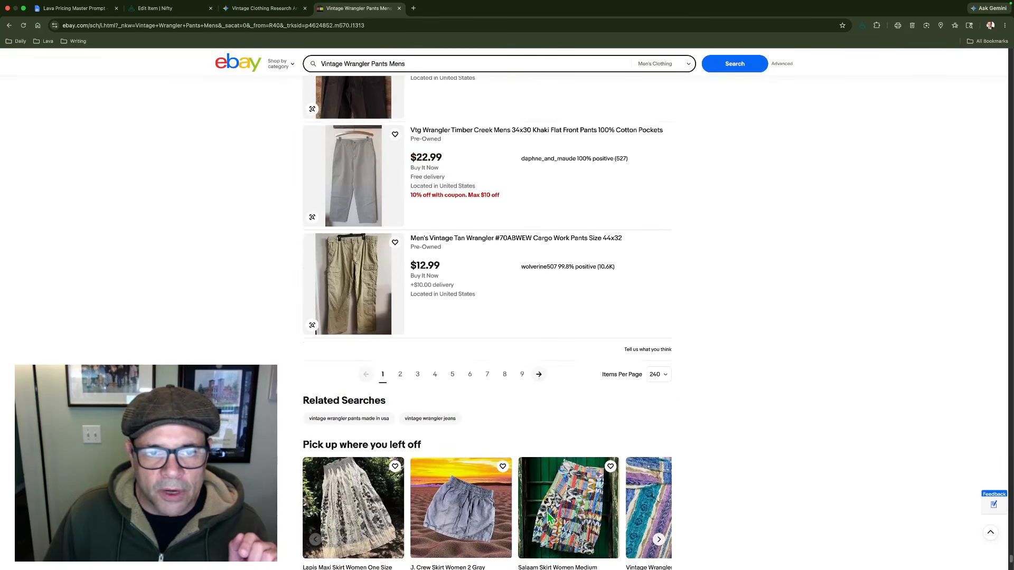
pyautogui.scroll(15, 571, 366)
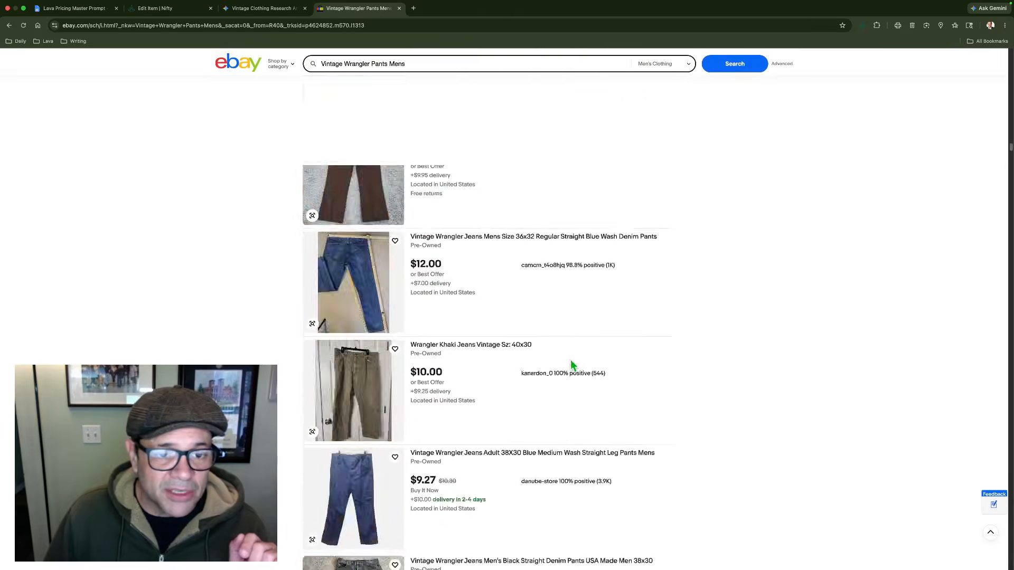
pyautogui.scroll(-8, 100, 289)
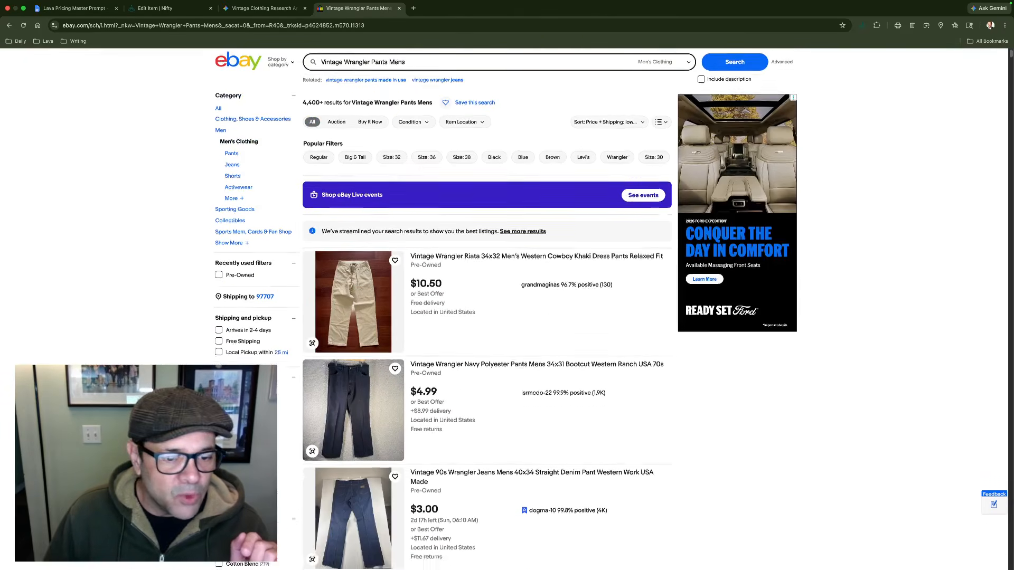
pyautogui.scroll(-14, 507, 309)
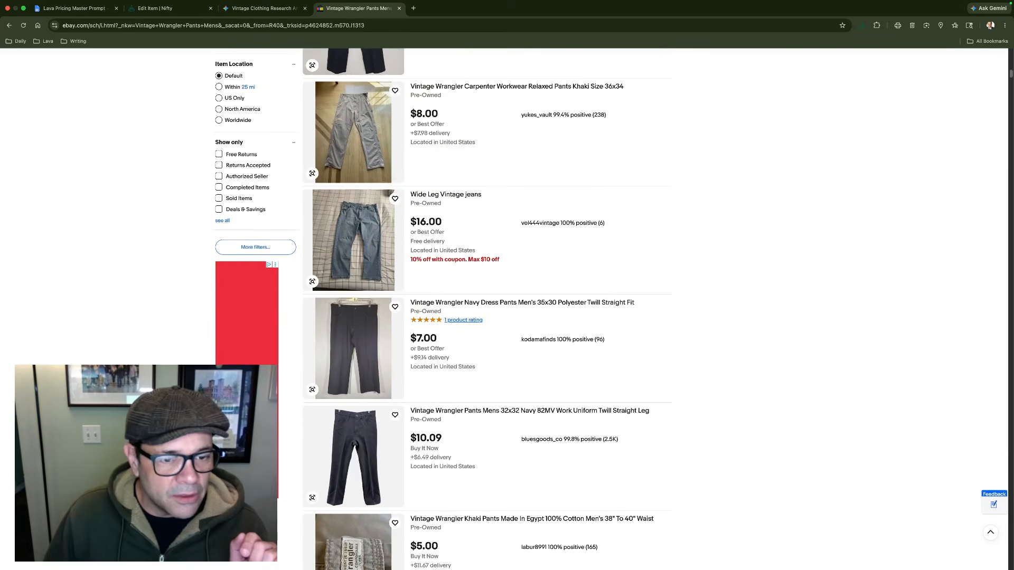
pyautogui.scroll(20, 448, 244)
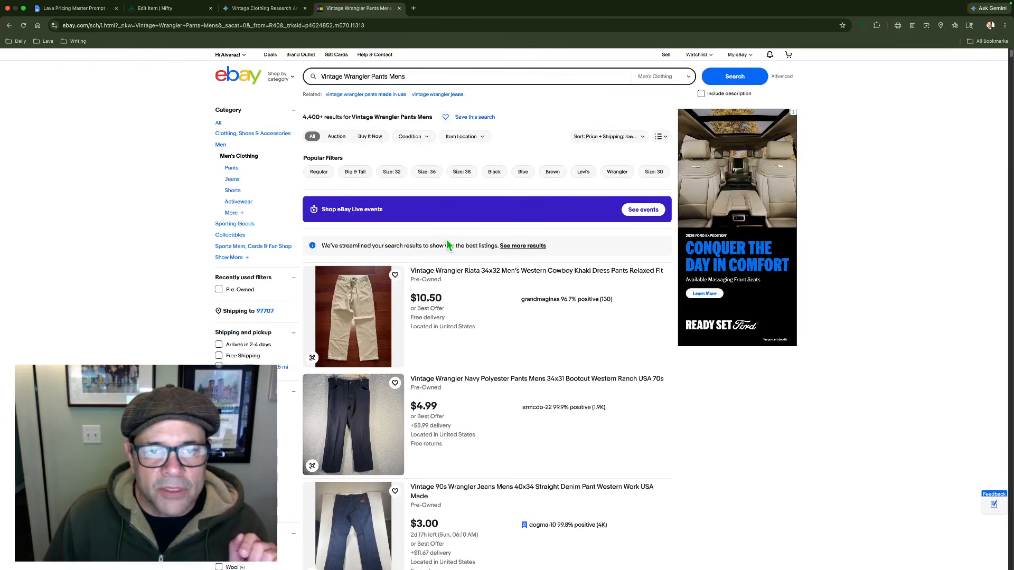
pyautogui.scroll(-15, 447, 248)
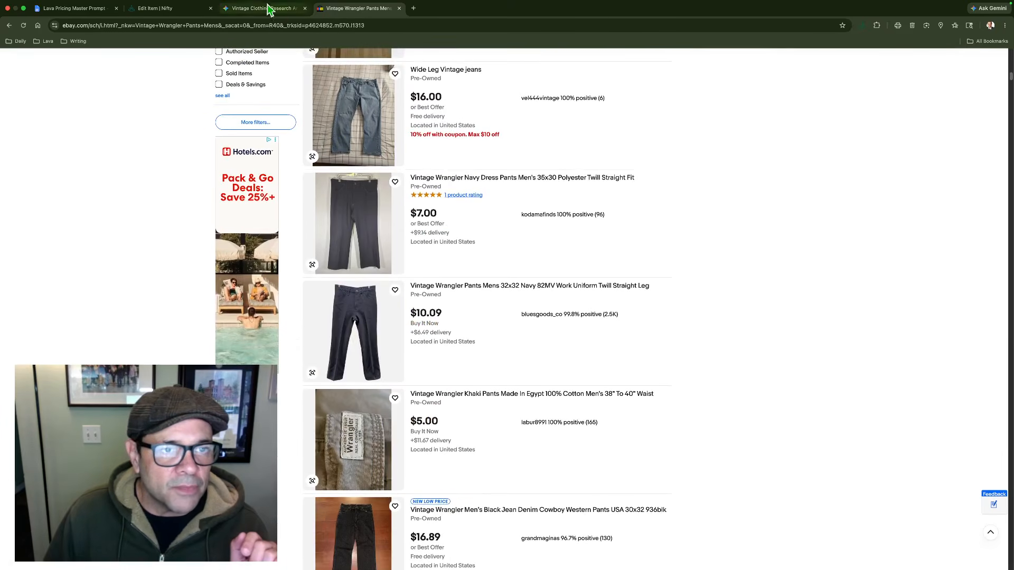
# Filter the eBay results to sold items and review the sold prices of comparable Wrangler pants
pyautogui.click(219, 74)
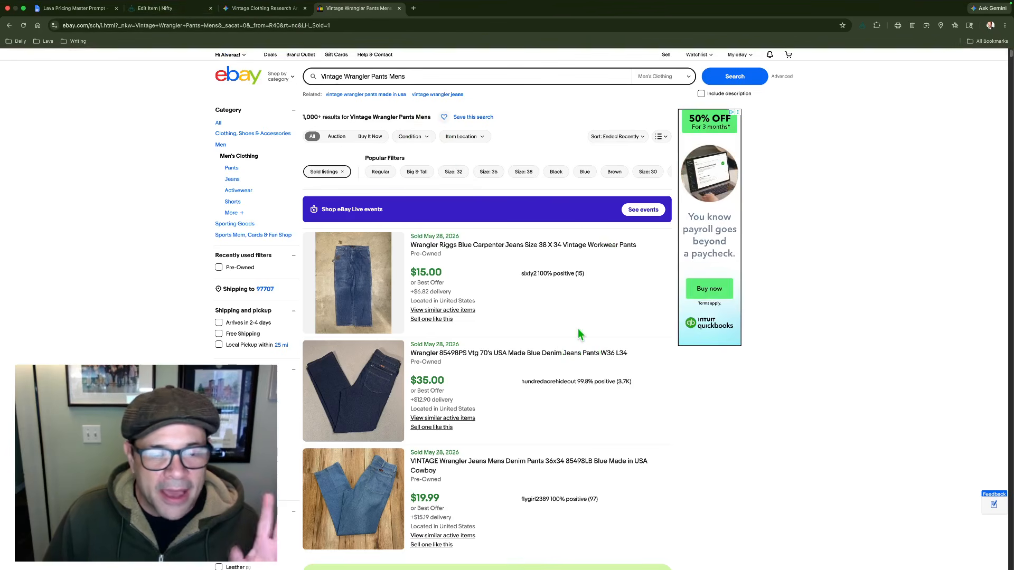
pyautogui.scroll(-15, 581, 330)
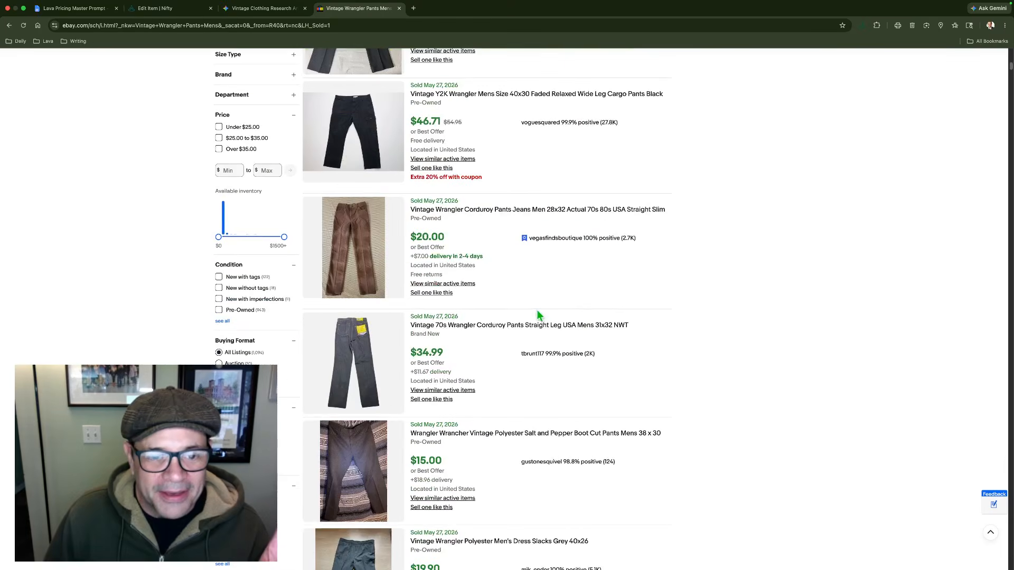
pyautogui.scroll(-10, 536, 322)
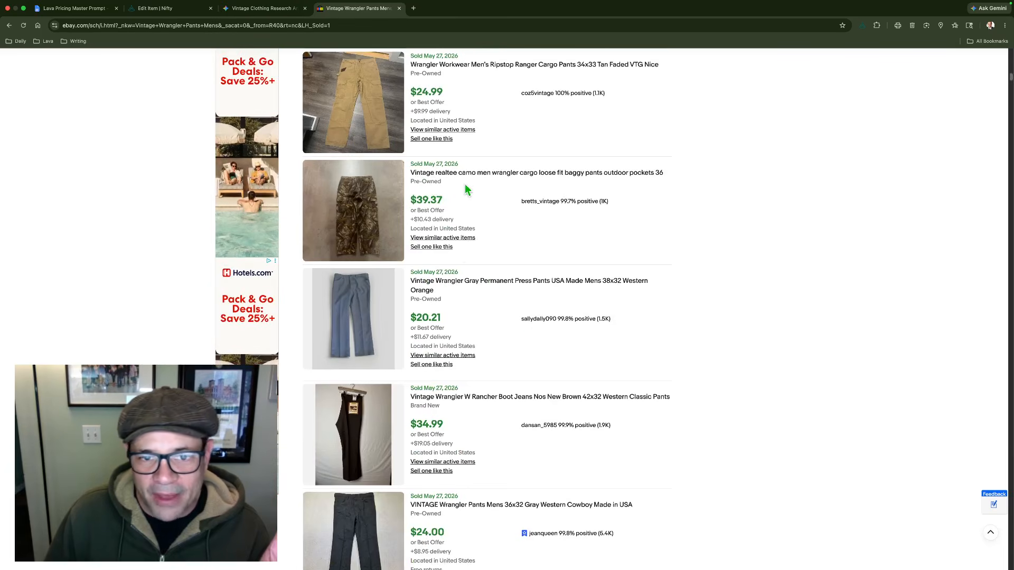
pyautogui.scroll(-10, 554, 305)
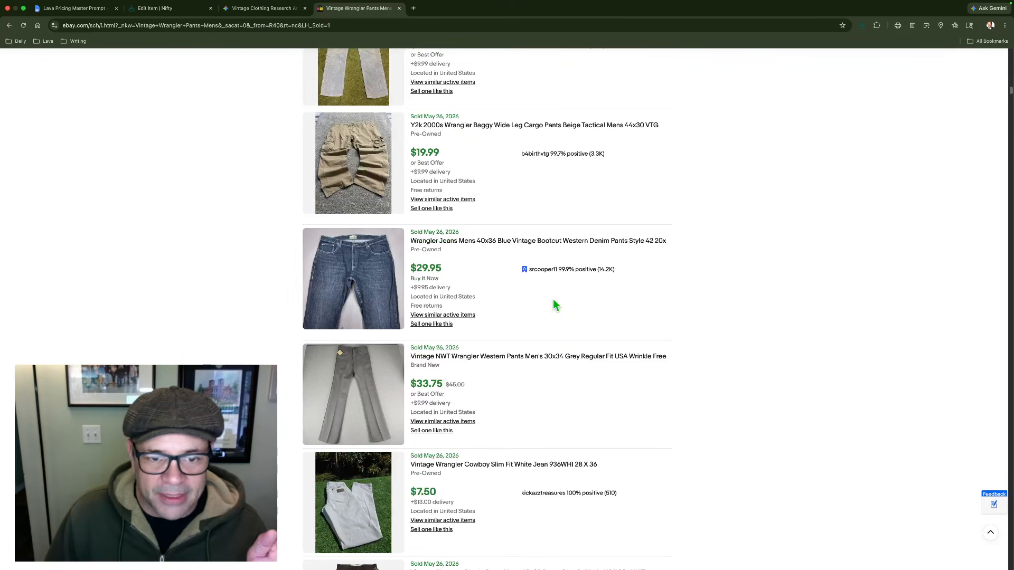
pyautogui.scroll(15, 550, 323)
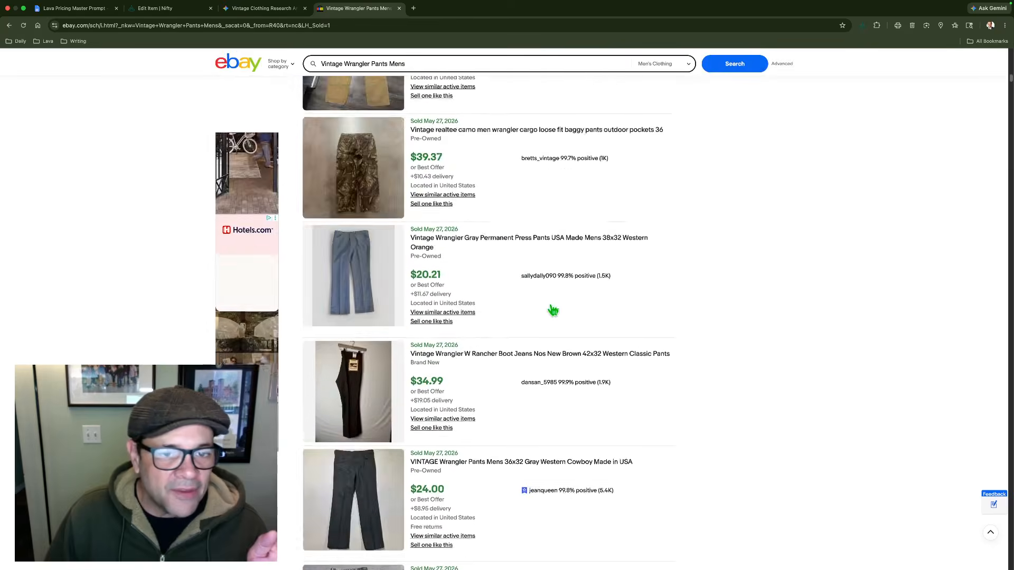
pyautogui.scroll(-6, 550, 305)
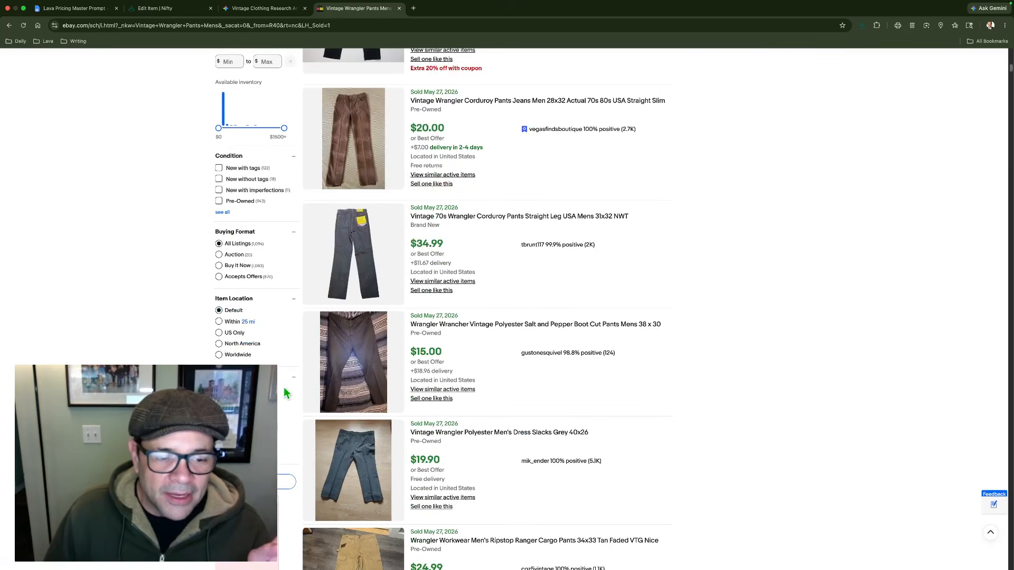
# Remove the sold items filter and compare the asking prices across the active Wrangler pants listings
pyautogui.press('super+Left')
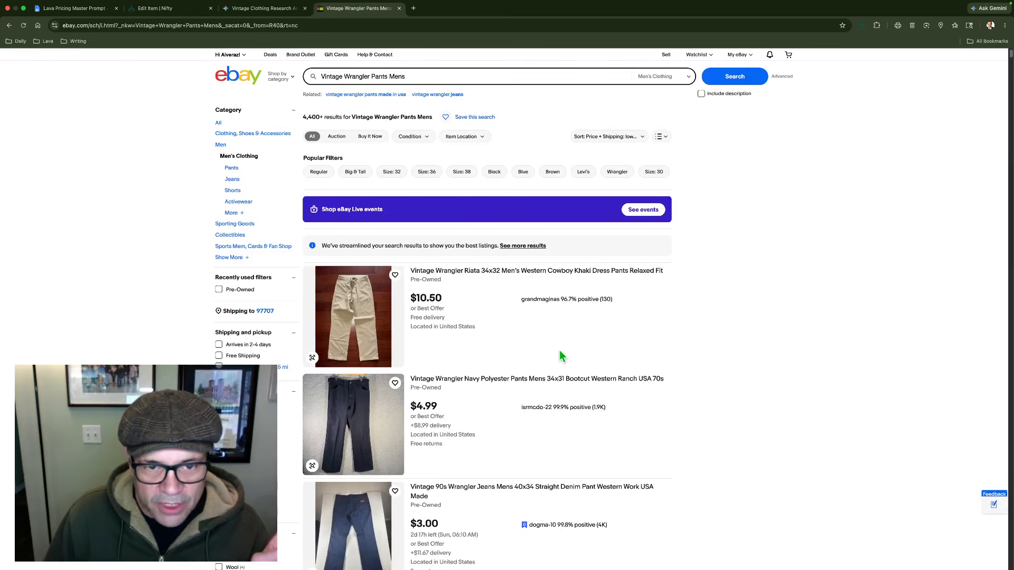
pyautogui.scroll(-15, 560, 354)
pyautogui.scroll(-10, 558, 353)
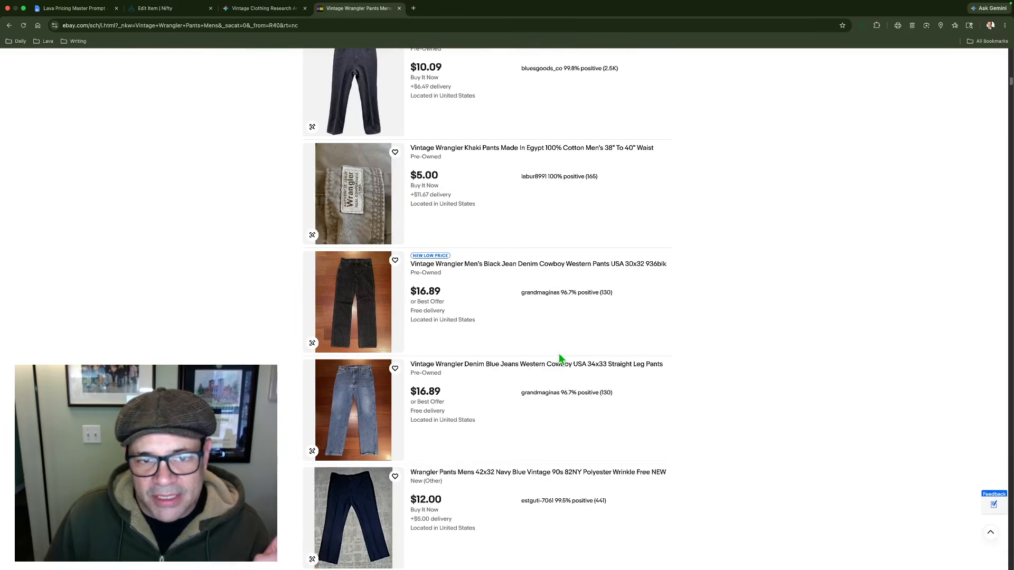
pyautogui.scroll(-6, 554, 368)
pyautogui.scroll(-4, 554, 370)
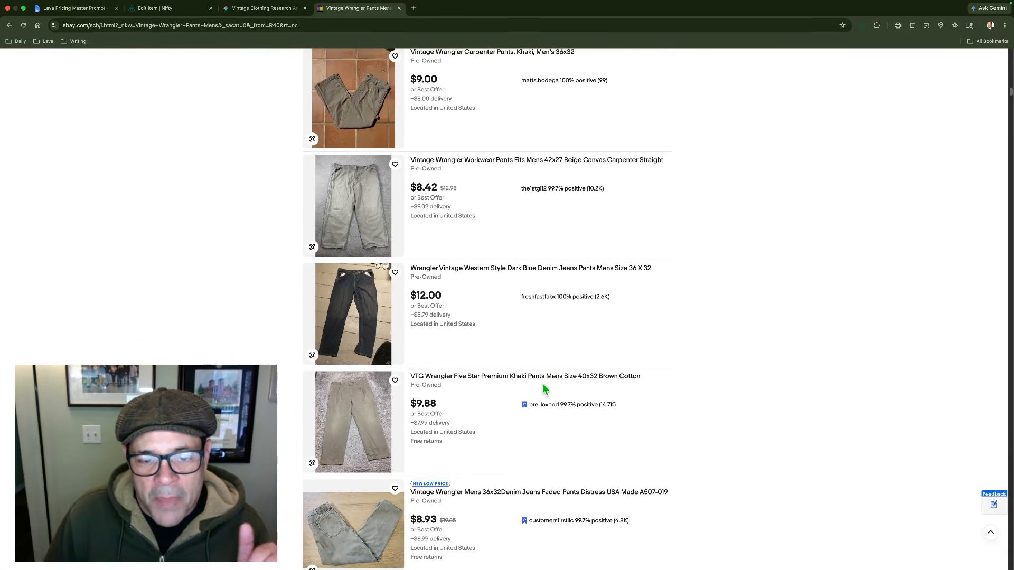
pyautogui.scroll(-11, 541, 373)
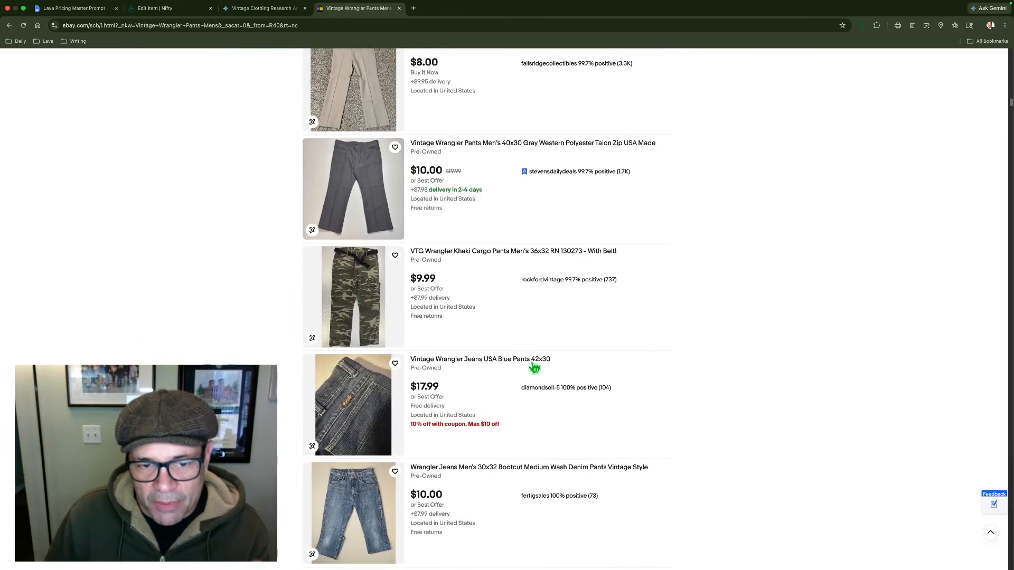
pyautogui.scroll(-7, 534, 348)
pyautogui.scroll(-1, 534, 348)
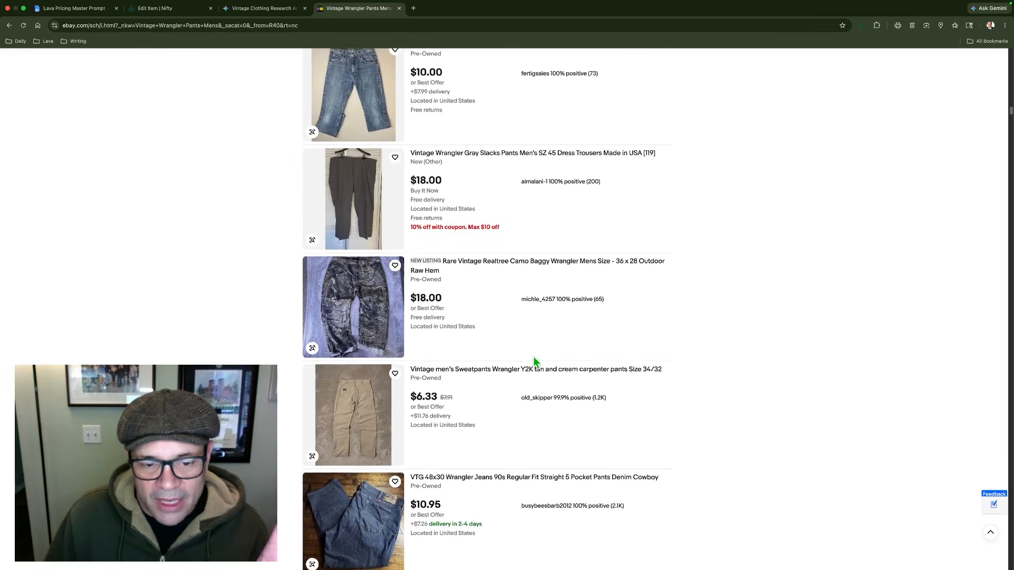
pyautogui.scroll(-15, 534, 338)
pyautogui.scroll(5, 534, 332)
pyautogui.scroll(12, 533, 333)
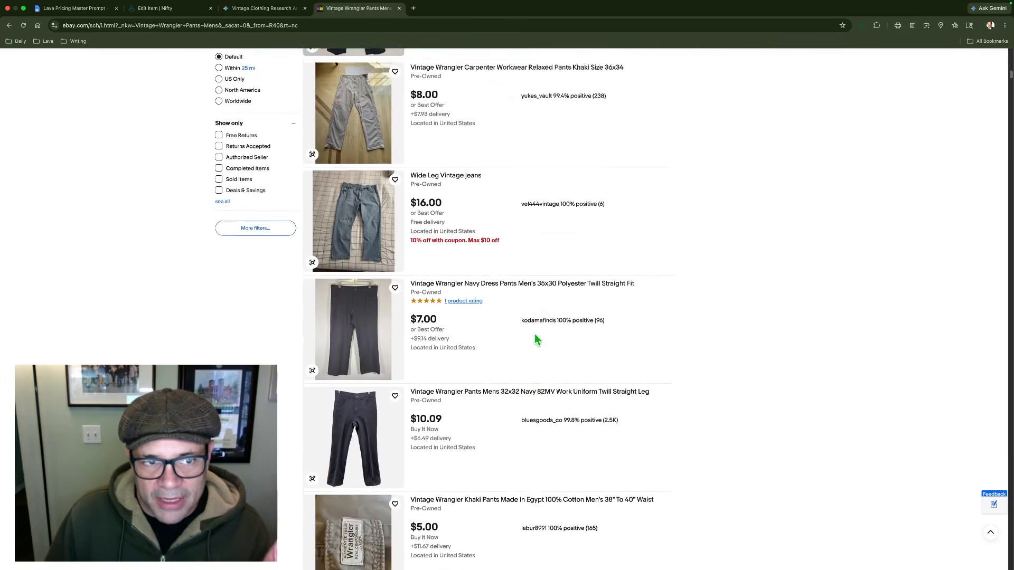
# Return to Gemini and highlight "Brown Heather Regular Fit Dress Slacks 70s" in the suggested title
pyautogui.click(254, 11)
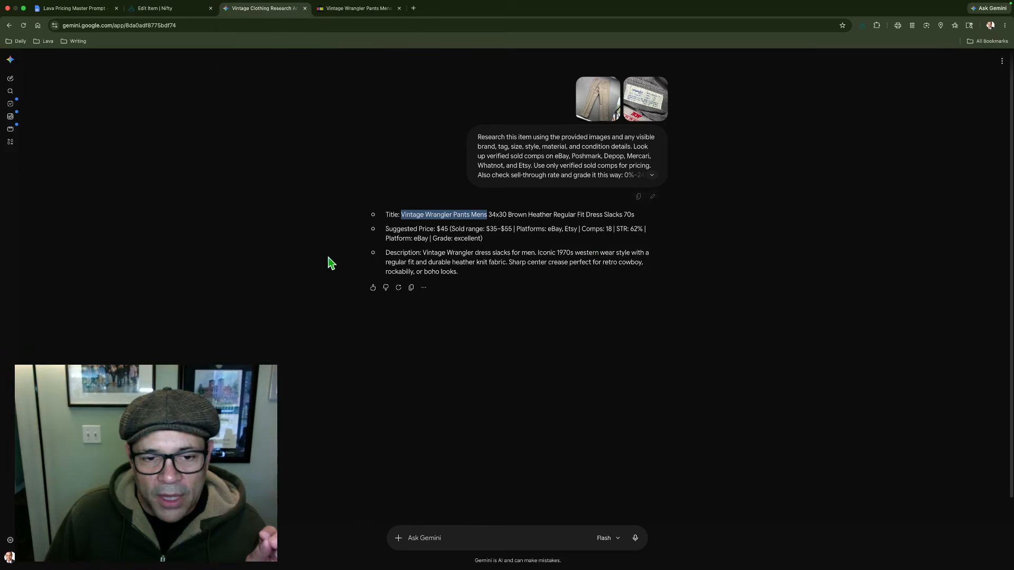
pyautogui.click(515, 216)
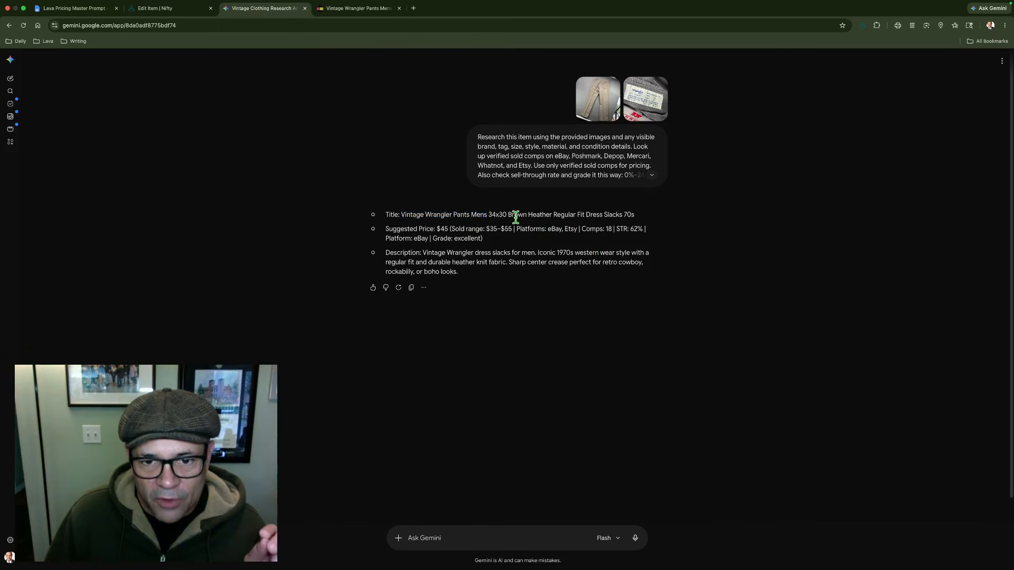
pyautogui.moveTo(513, 216); pyautogui.dragTo(633, 215)
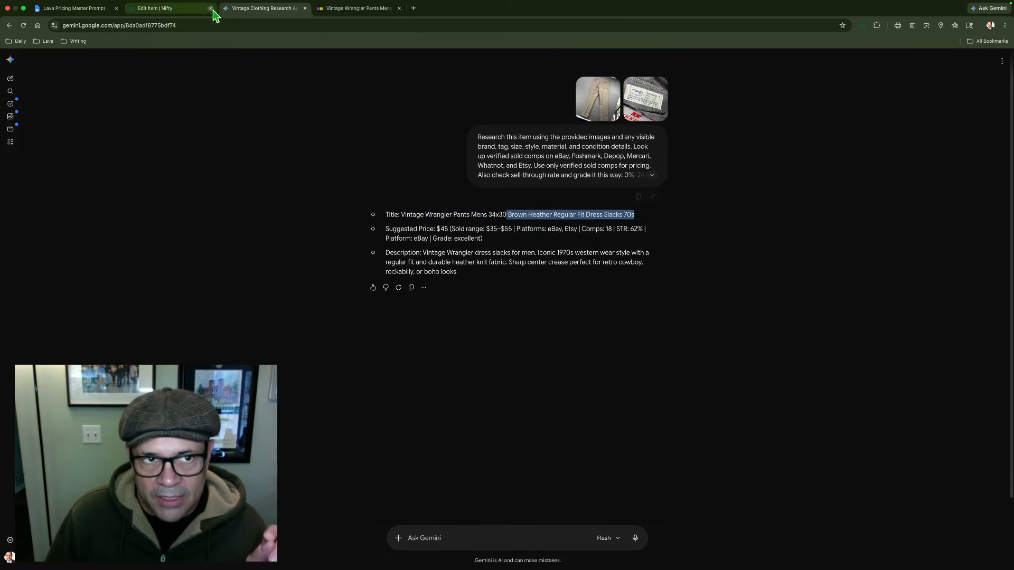
# Switch back to eBay and look through the cheapest active Wrangler pants listings from the start of the results
pyautogui.click(338, 9)
pyautogui.scroll(10, 391, 149)
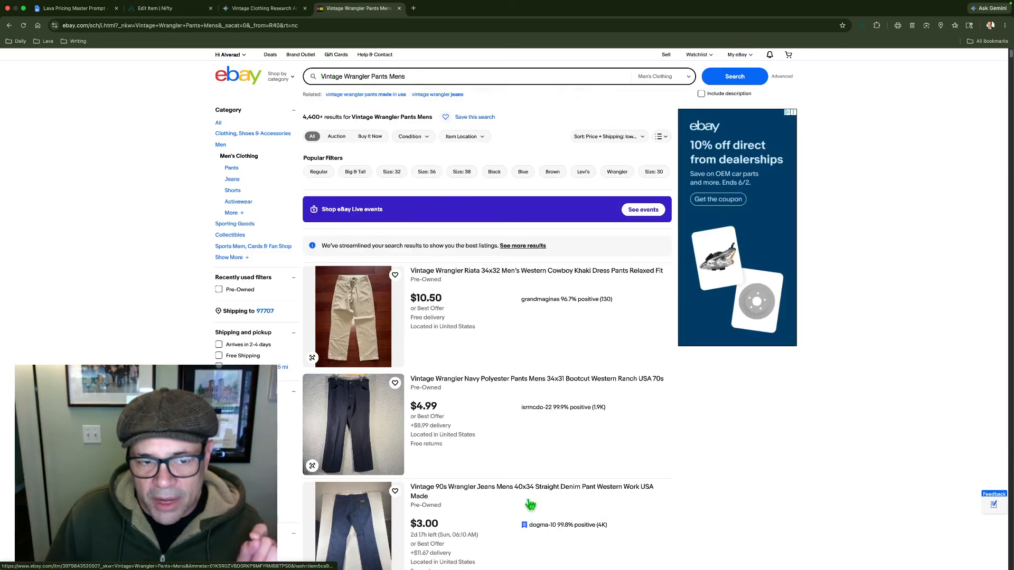
pyautogui.scroll(-3, 511, 490)
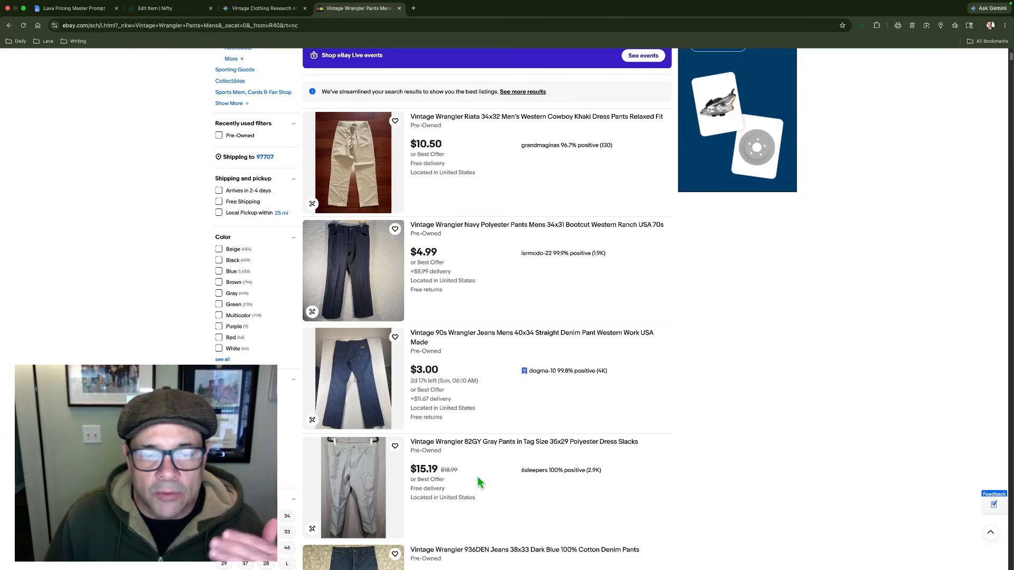
pyautogui.scroll(-6, 478, 478)
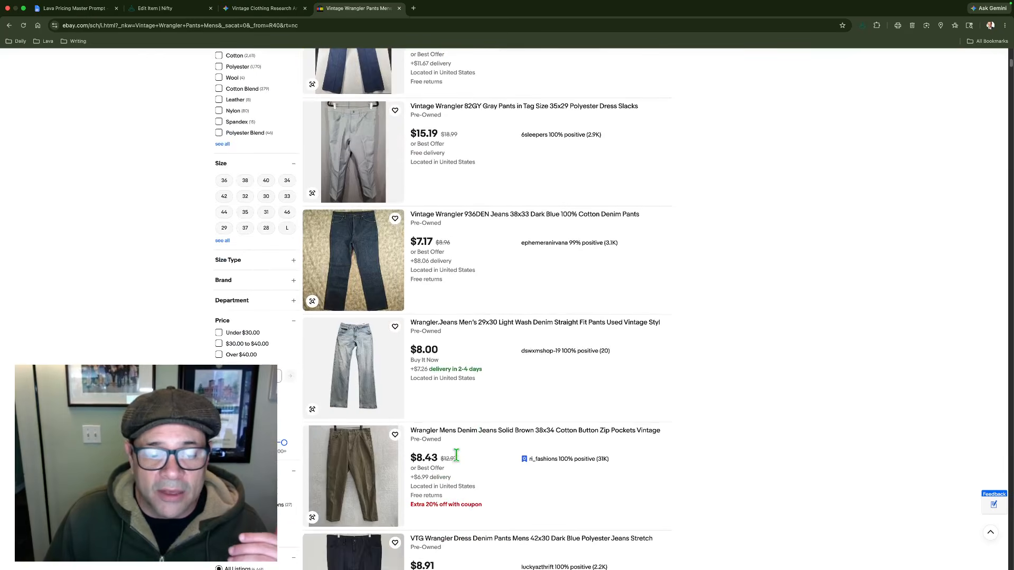
pyautogui.scroll(-5, 456, 456)
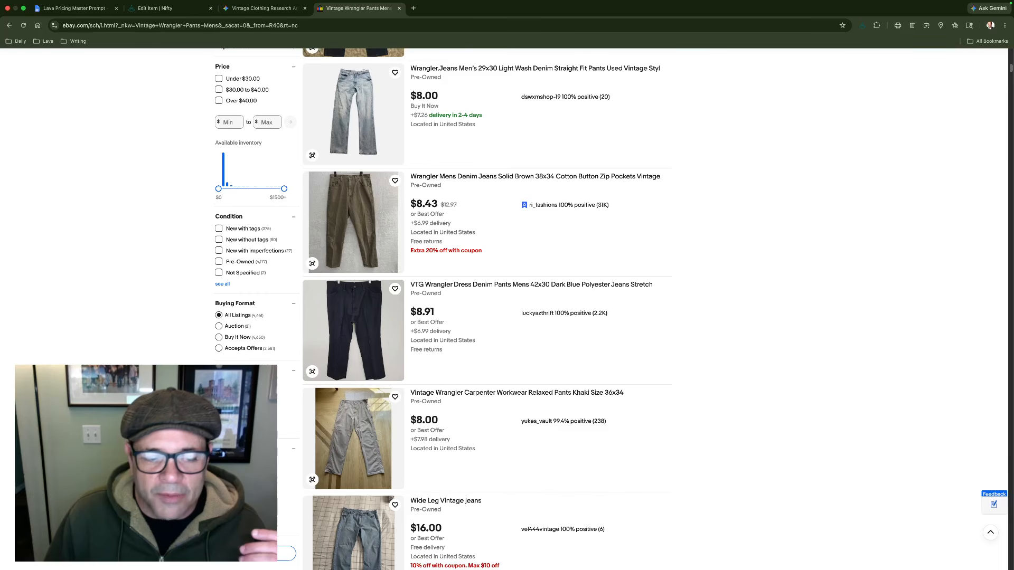
# Filter the eBay results for "Vintage Wrangler Pants Mens" to sold items and check the search wording
pyautogui.click(232, 506)
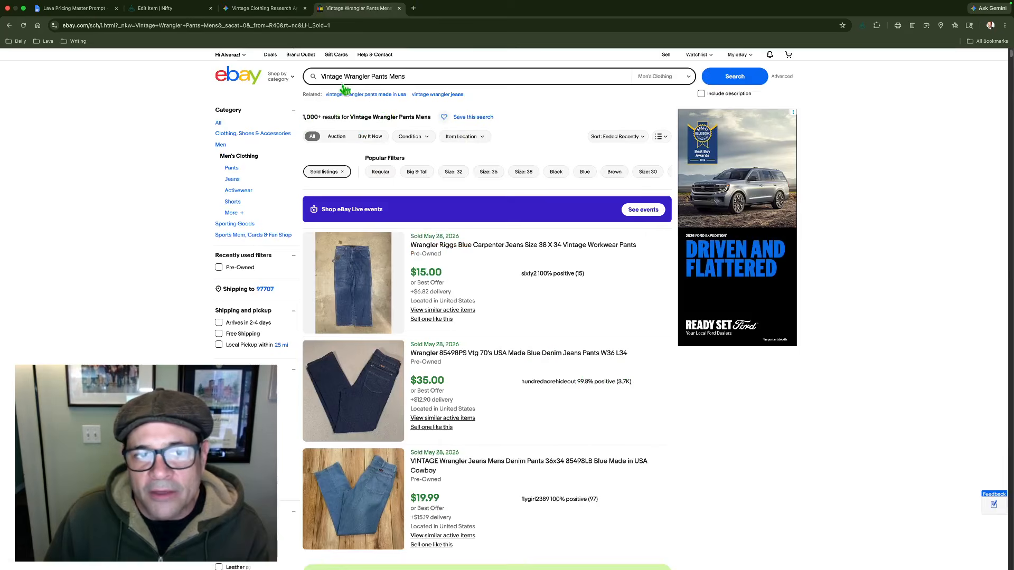
pyautogui.moveTo(314, 75); pyautogui.dragTo(415, 77)
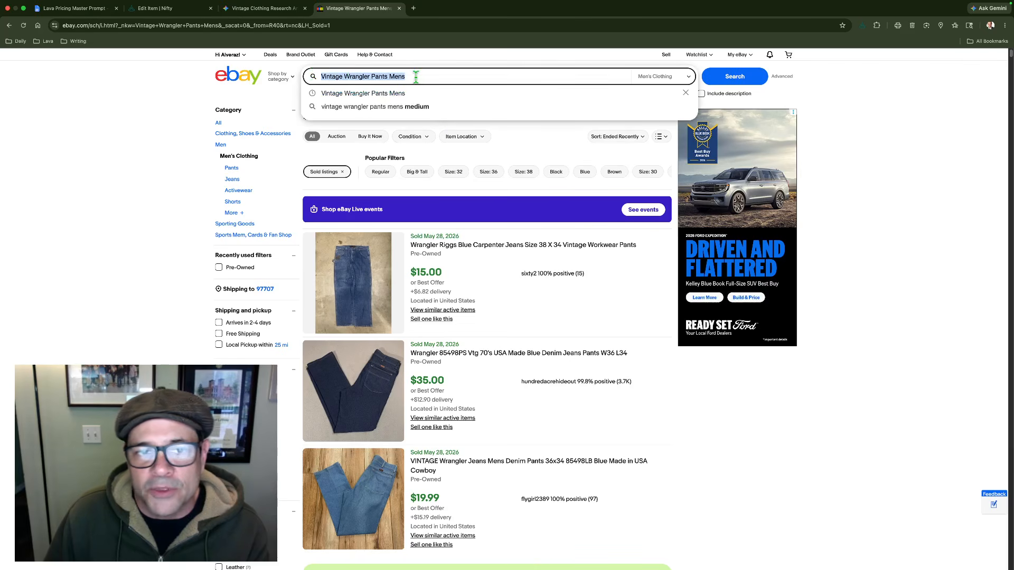
pyautogui.click(178, 130)
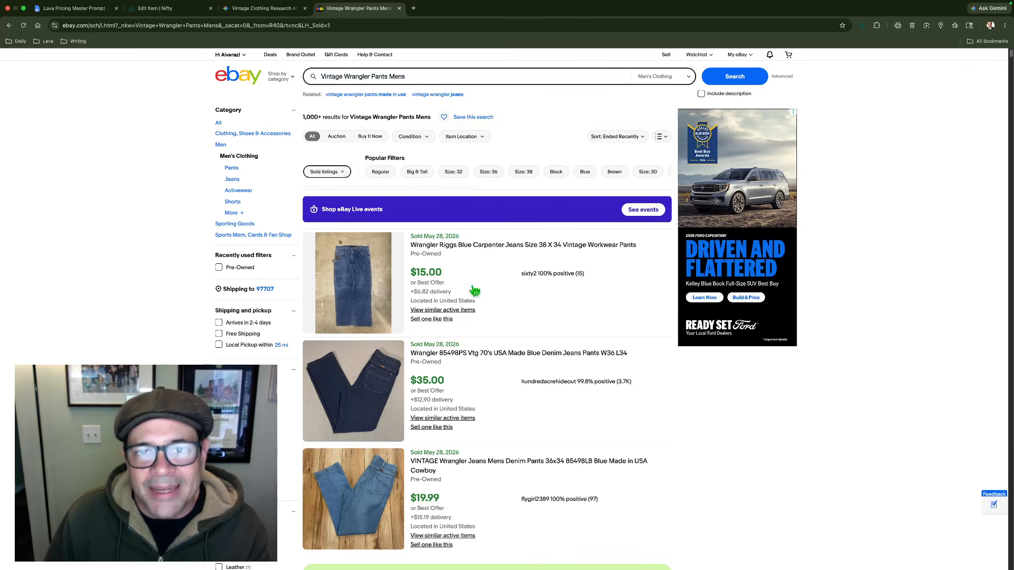
# Review the most recently sold Wrangler pants, comparing the prices of dress, western and workwear styles such as the Riggs double knee pair
pyautogui.scroll(-7, 527, 357)
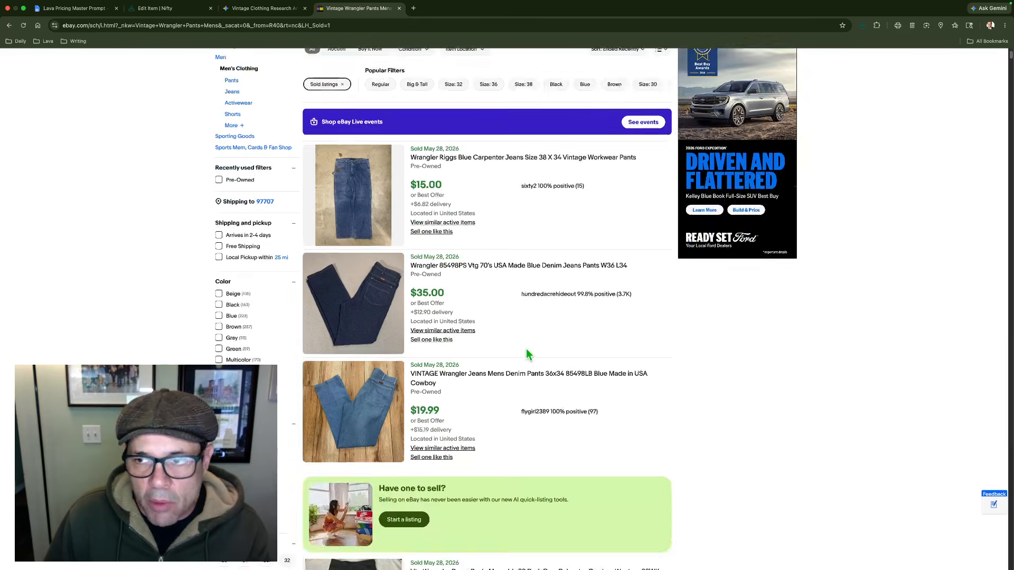
pyautogui.scroll(-9, 506, 438)
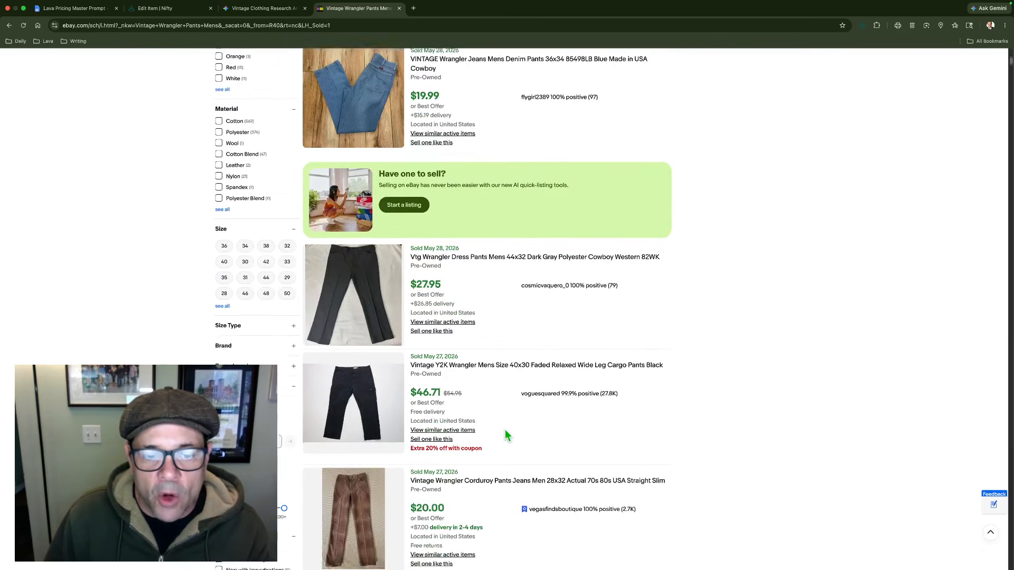
pyautogui.scroll(-2, 505, 436)
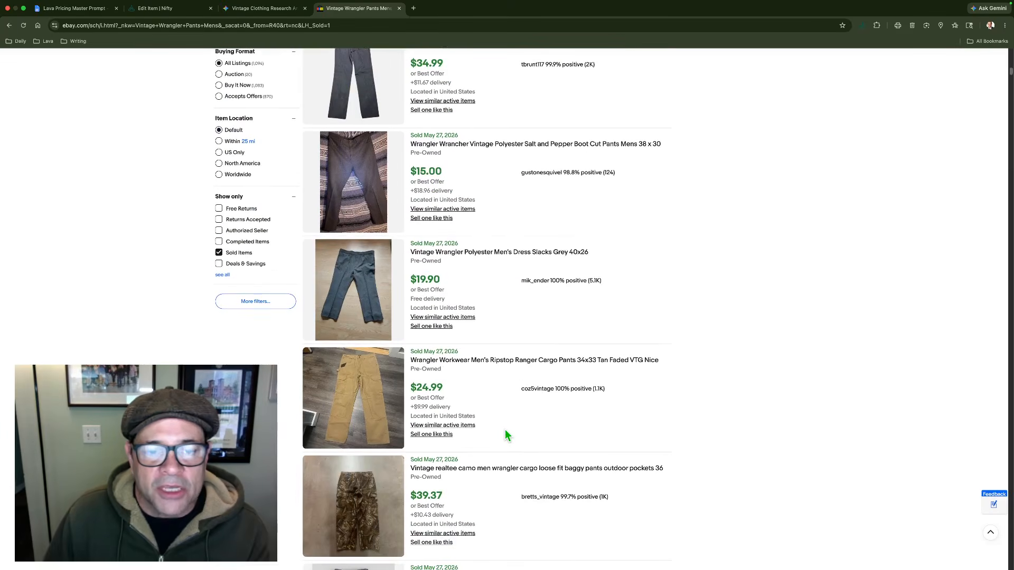
pyautogui.scroll(-8, 523, 325)
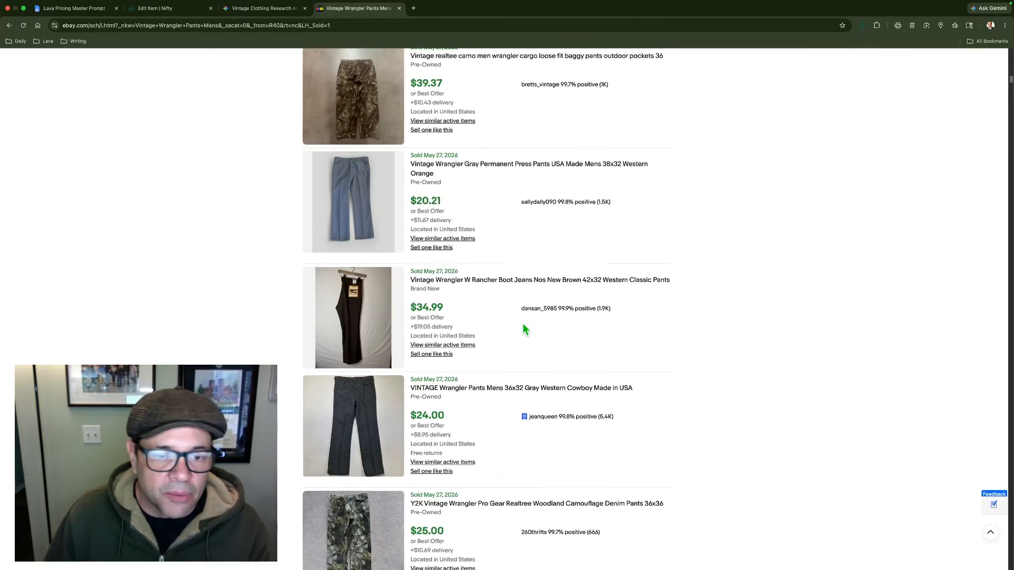
pyautogui.scroll(-10, 523, 323)
pyautogui.scroll(-1, 523, 323)
pyautogui.scroll(-15, 525, 330)
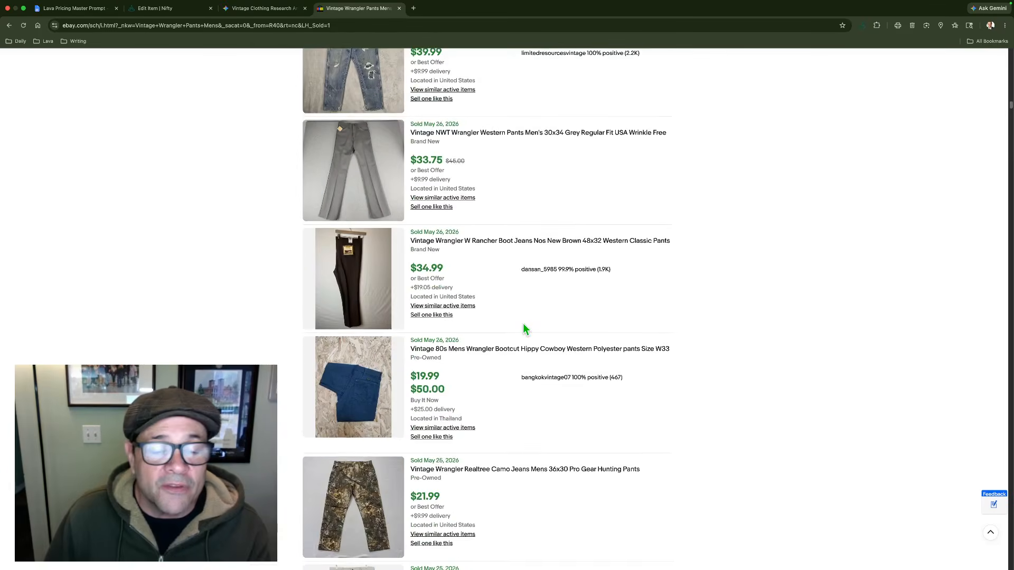
pyautogui.scroll(-5, 525, 330)
pyautogui.scroll(-2, 525, 330)
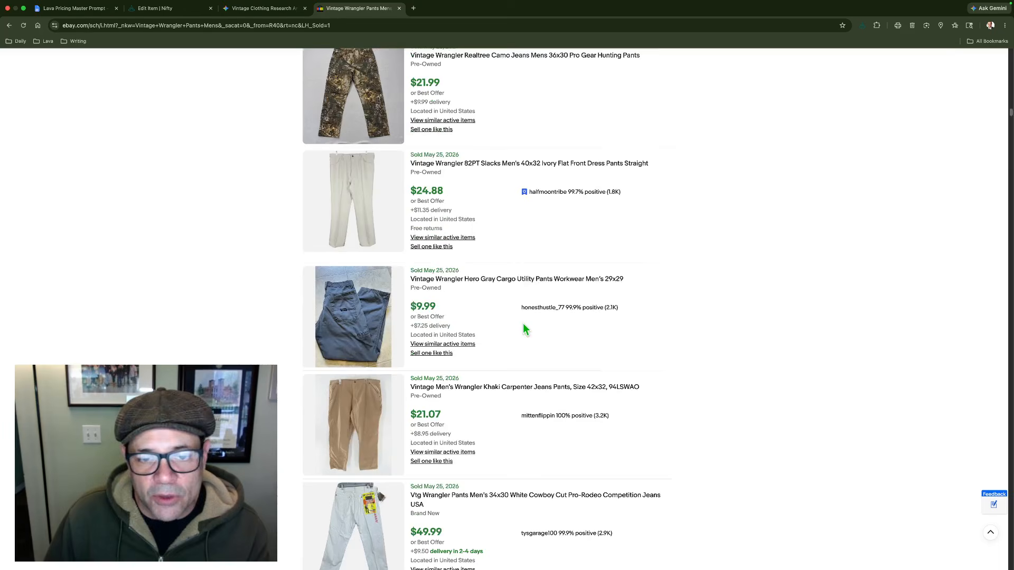
pyautogui.scroll(-1, 518, 362)
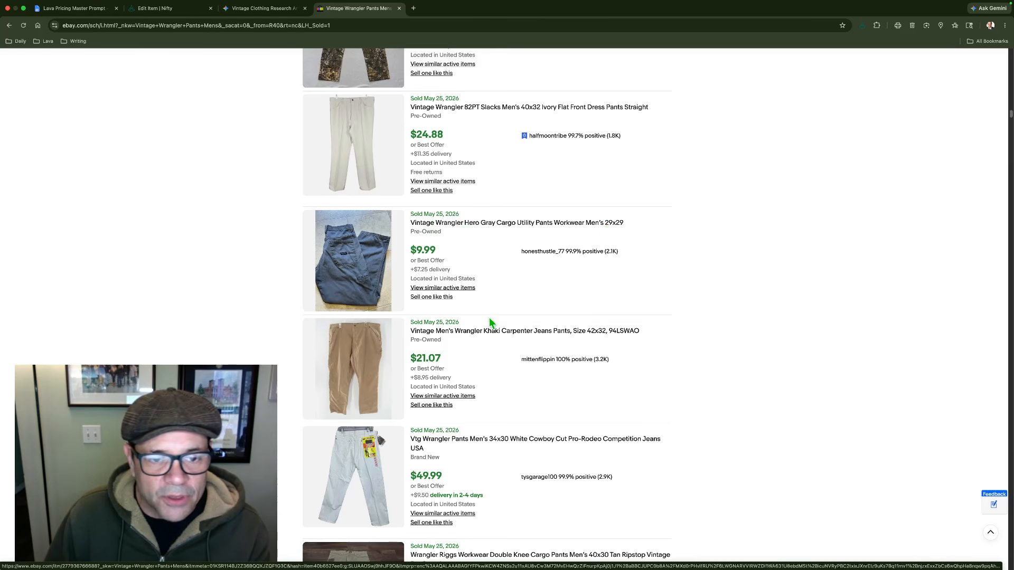
pyautogui.scroll(-6, 489, 320)
pyautogui.scroll(-1, 489, 318)
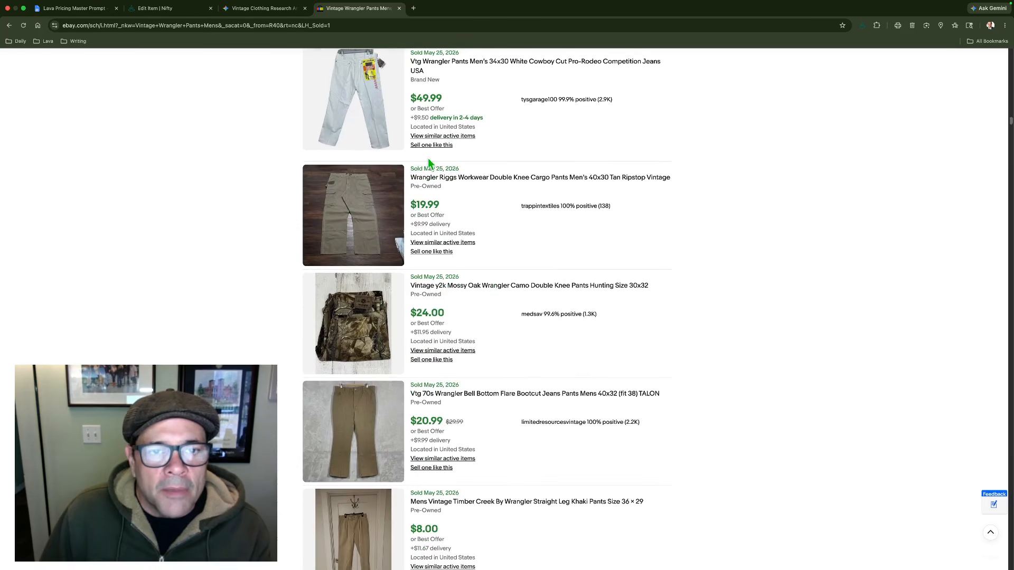
pyautogui.scroll(1, 421, 165)
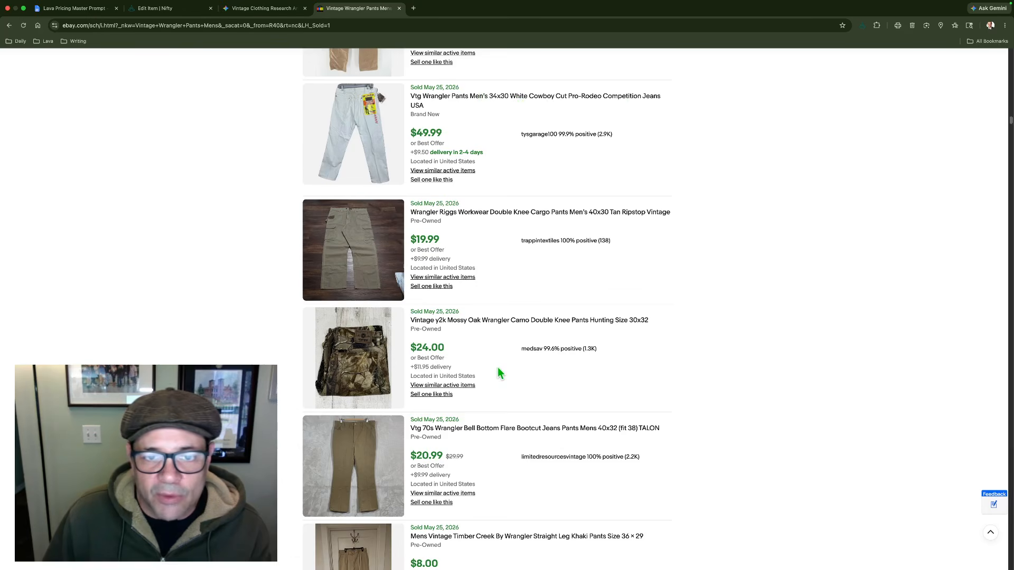
pyautogui.scroll(-2, 498, 365)
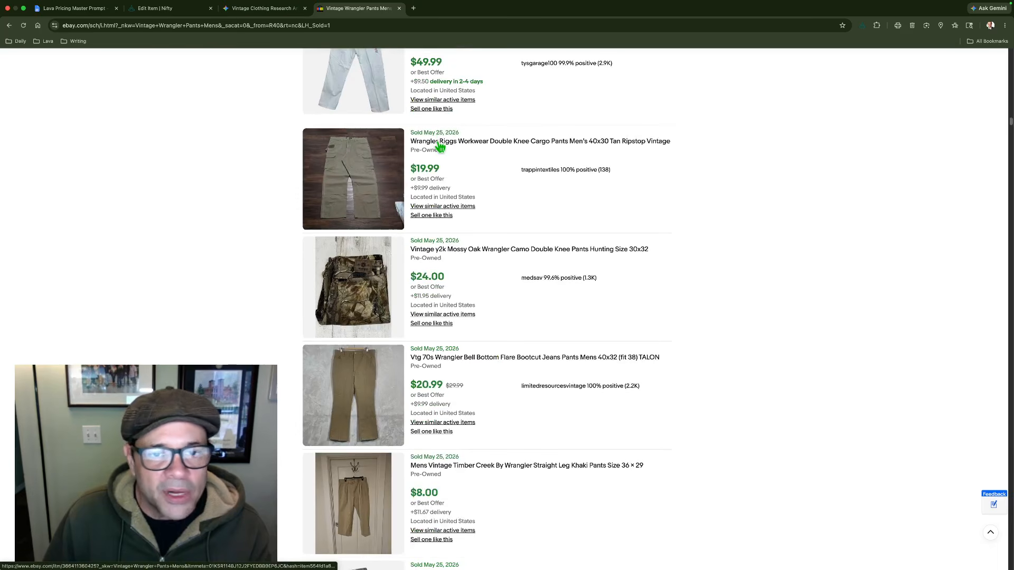
pyautogui.moveTo(440, 147)
pyautogui.mouseDown()
pyautogui.moveTo(461, 141)
pyautogui.moveTo(411, 142)
pyautogui.moveTo(357, 164)
pyautogui.moveTo(545, 165)
pyautogui.moveTo(459, 142)
pyautogui.mouseUp()
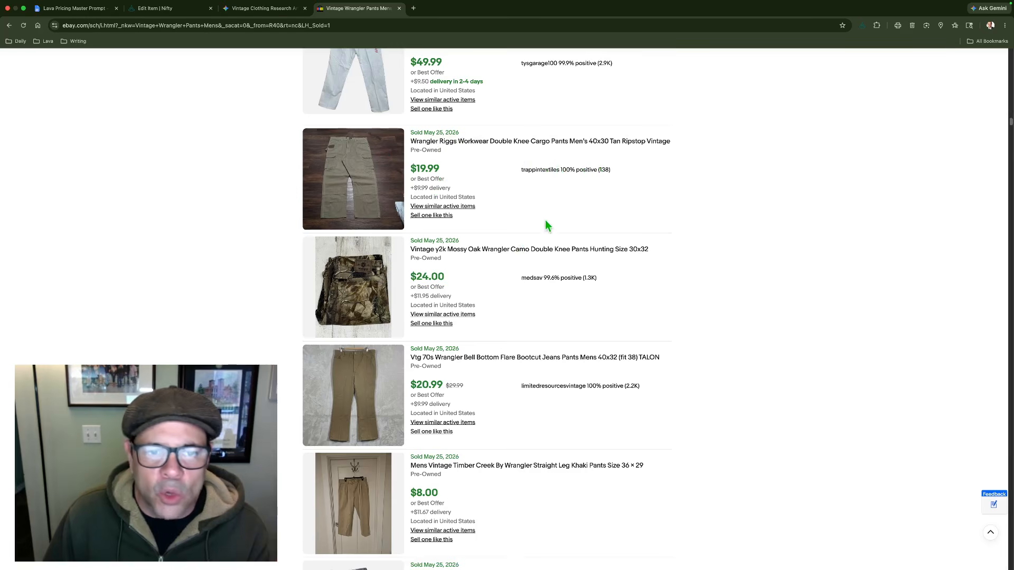
# Continue through the older sold listings, comparing the prices of Wrancher pants, 70s dress jeans and brown slacks
pyautogui.scroll(-4, 500, 324)
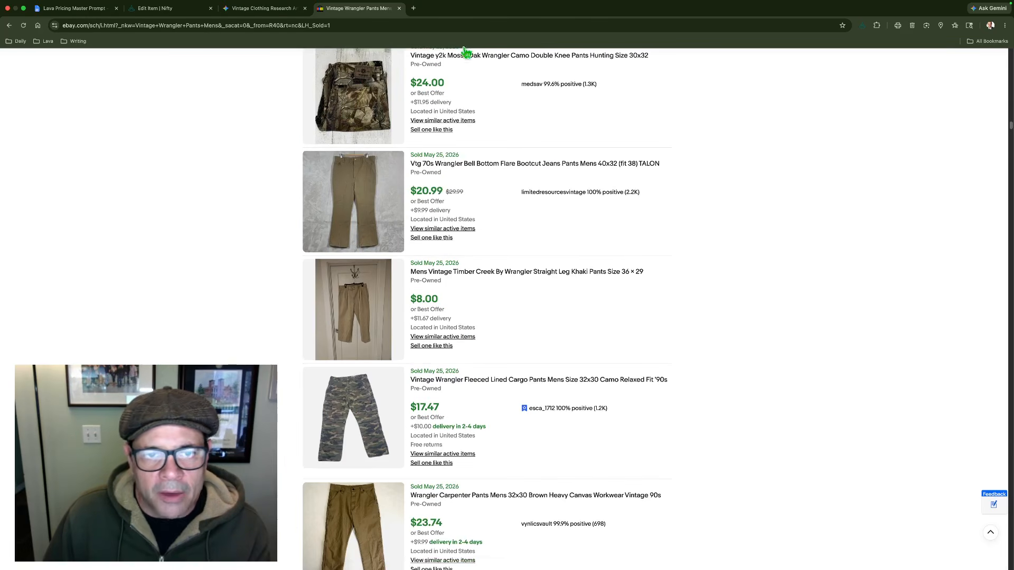
pyautogui.scroll(-9, 486, 323)
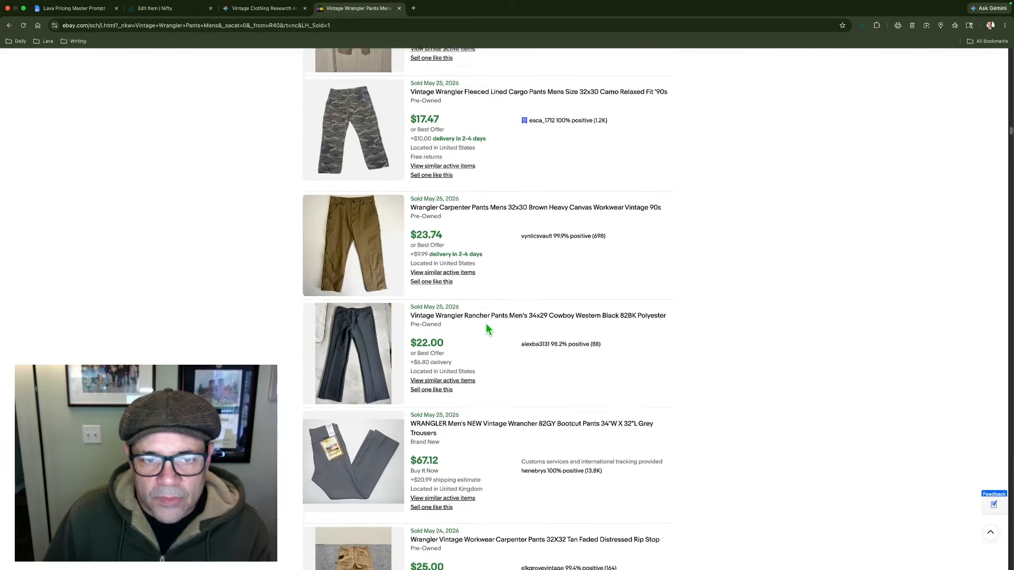
pyautogui.scroll(-1, 485, 300)
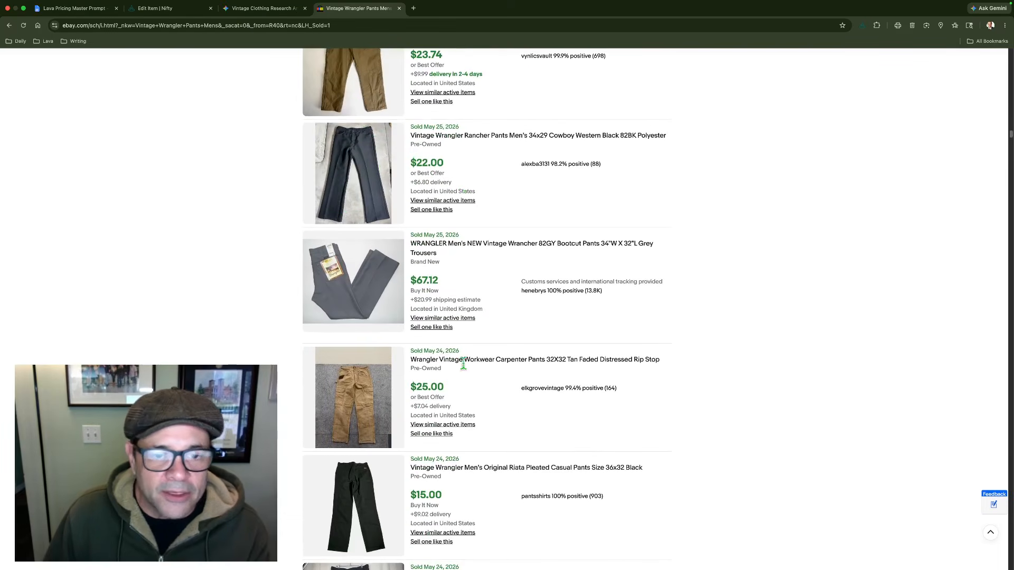
pyautogui.scroll(-8, 512, 359)
pyautogui.scroll(-1, 465, 385)
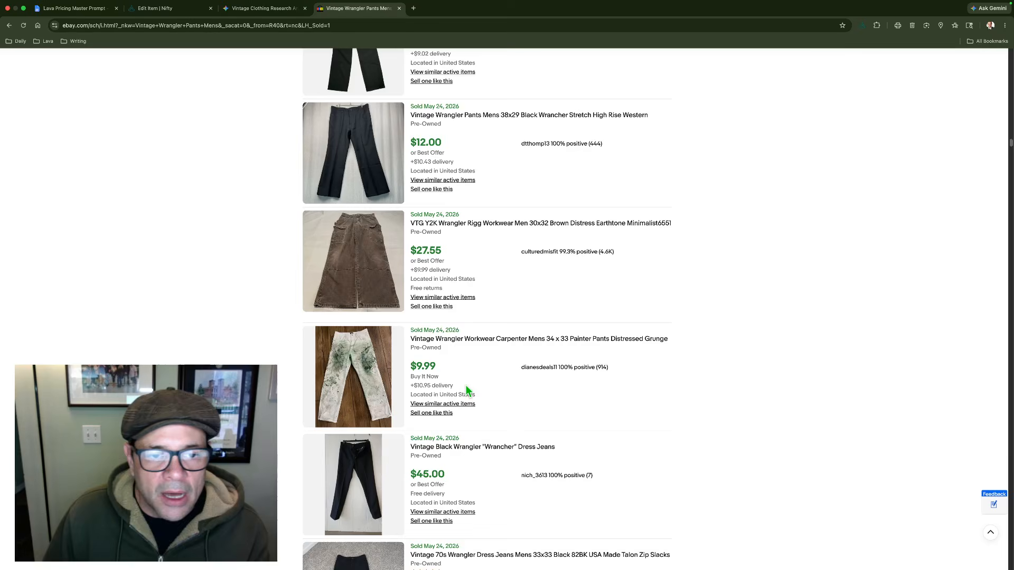
pyautogui.scroll(-5, 498, 332)
pyautogui.scroll(-1, 498, 331)
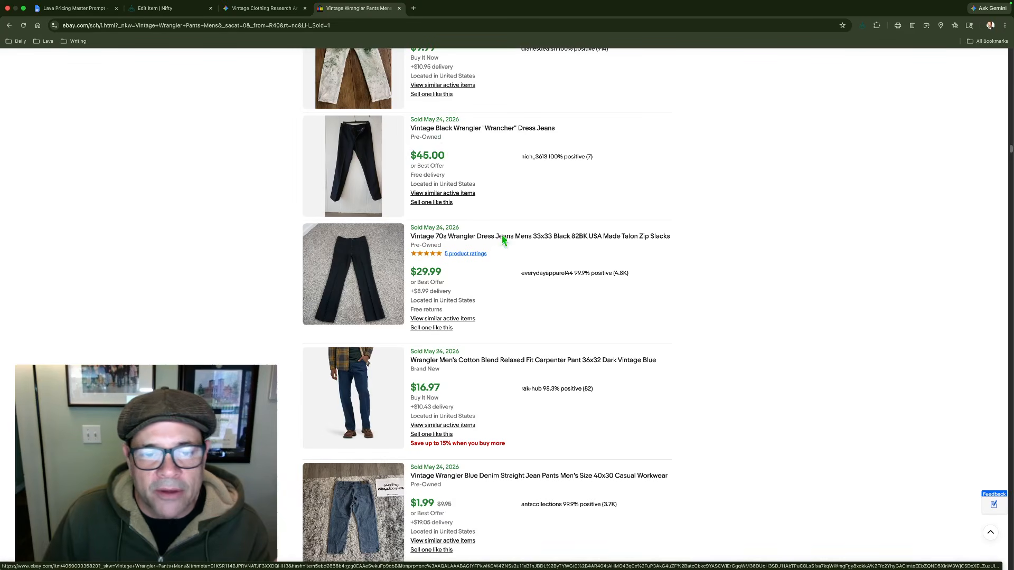
pyautogui.scroll(-3, 481, 301)
pyautogui.scroll(2, 482, 302)
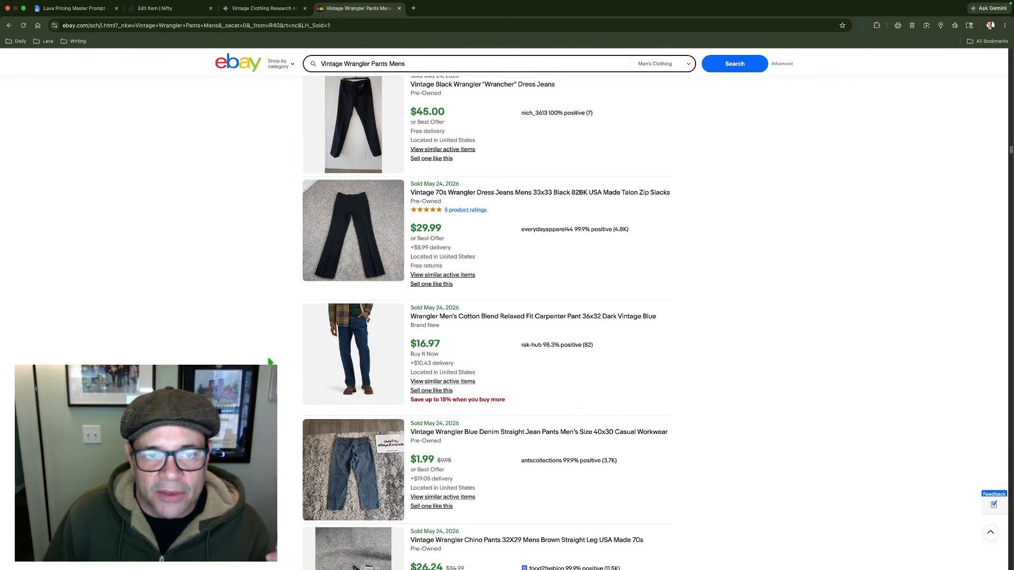
pyautogui.scroll(-1, 468, 393)
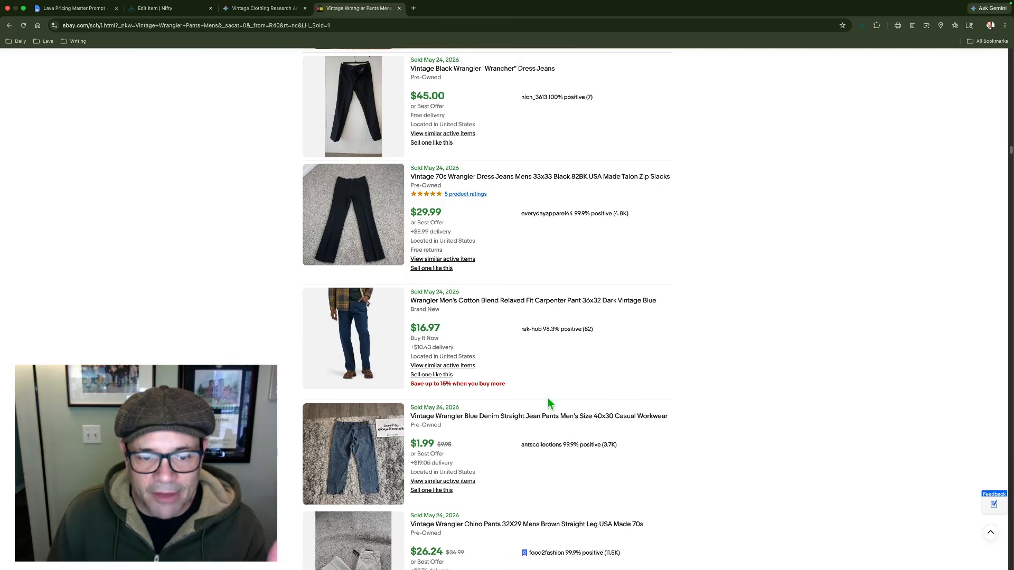
pyautogui.scroll(-10, 549, 403)
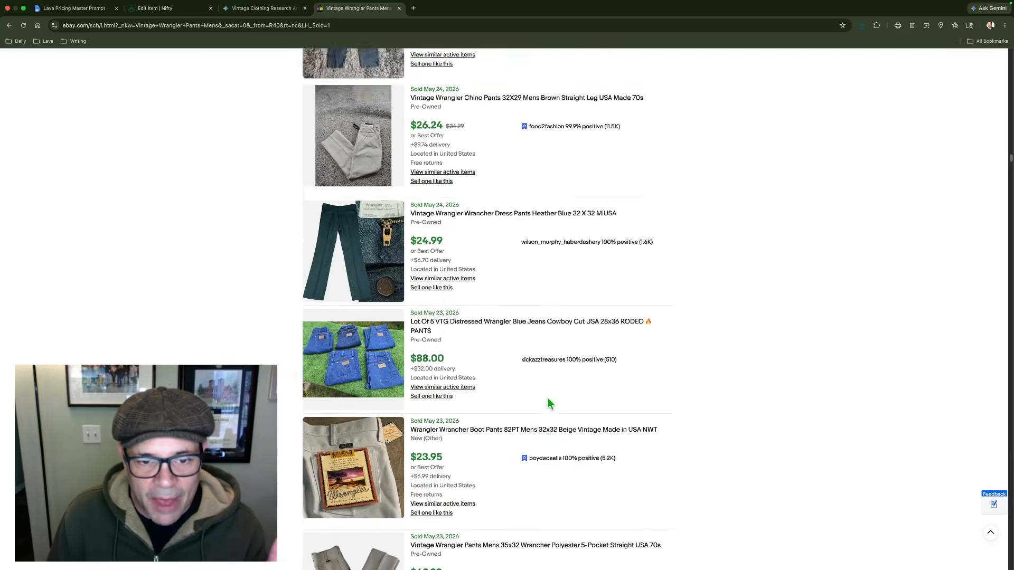
# Return to Gemini and highlight the $35–$55 sold range in the suggested price line
pyautogui.click(150, 9)
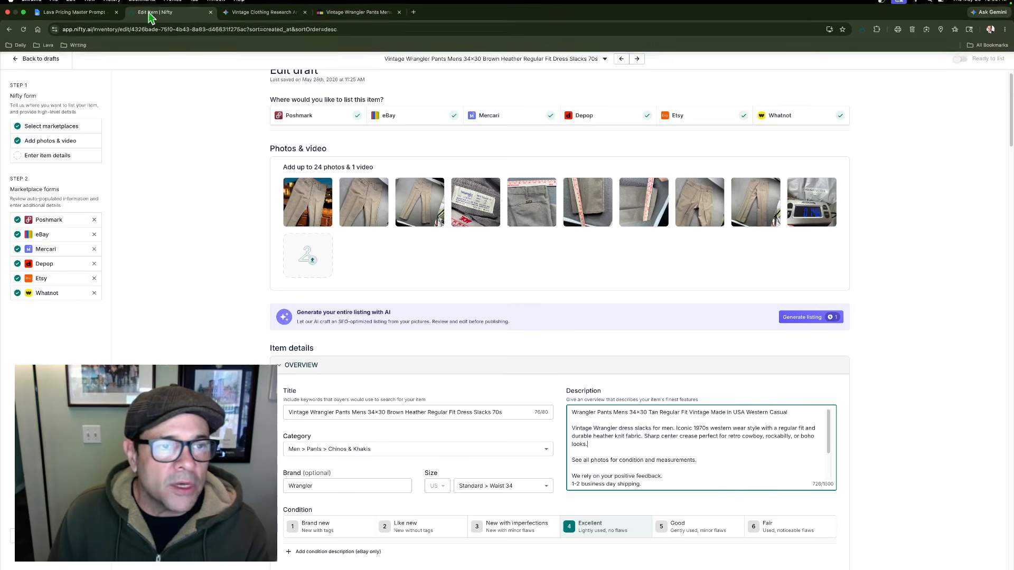
pyautogui.click(259, 8)
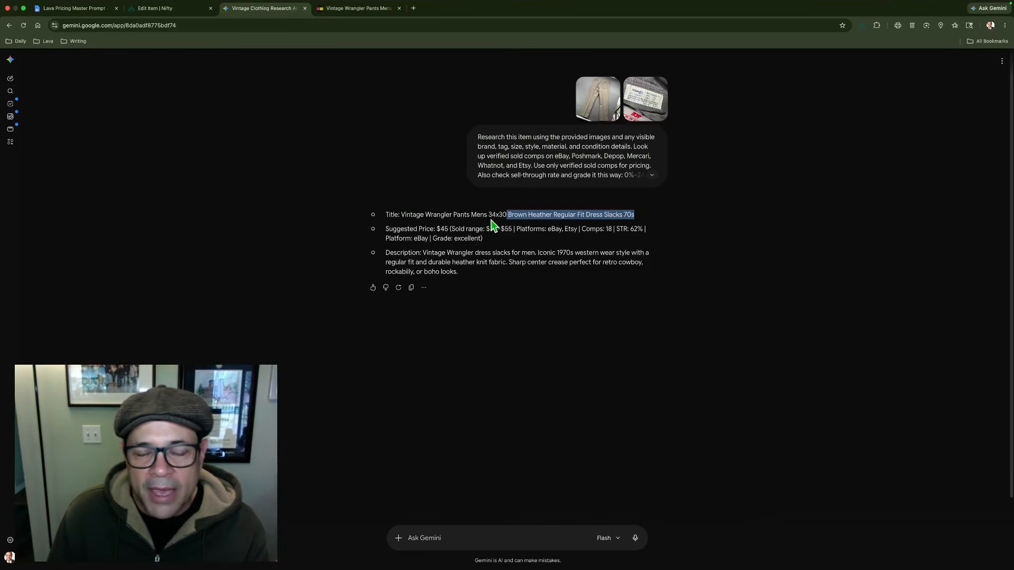
pyautogui.moveTo(487, 229); pyautogui.dragTo(512, 233)
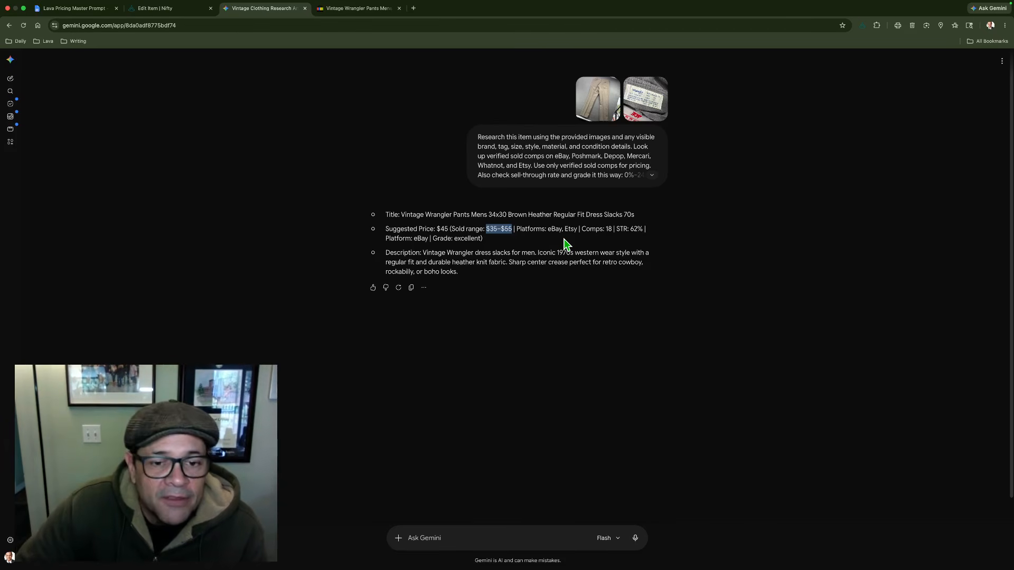
pyautogui.click(516, 259)
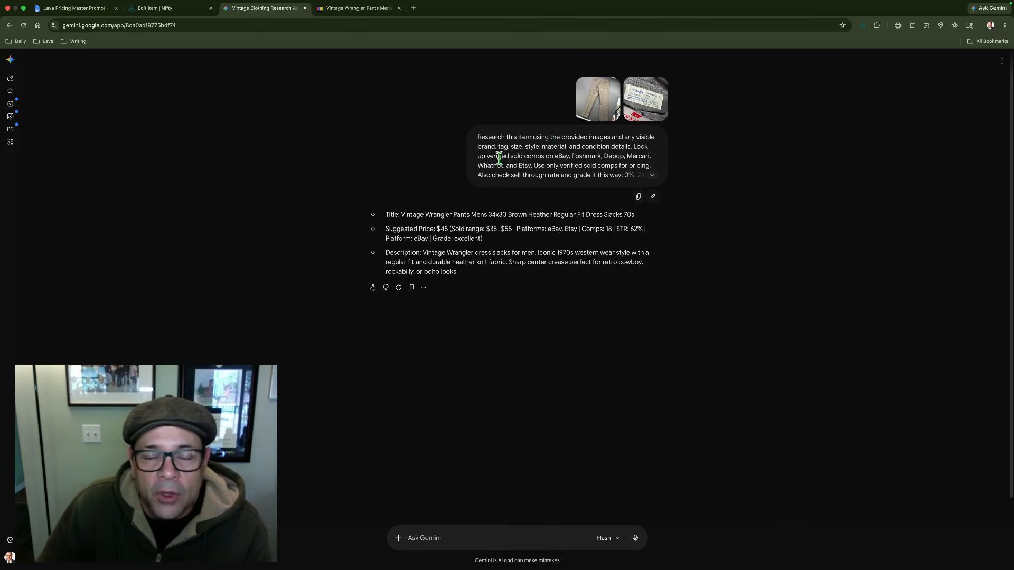
# Start a follow-up prompt in the Gemini chat with the text "next item:"
pyautogui.click(440, 537)
pyautogui.write('ne')
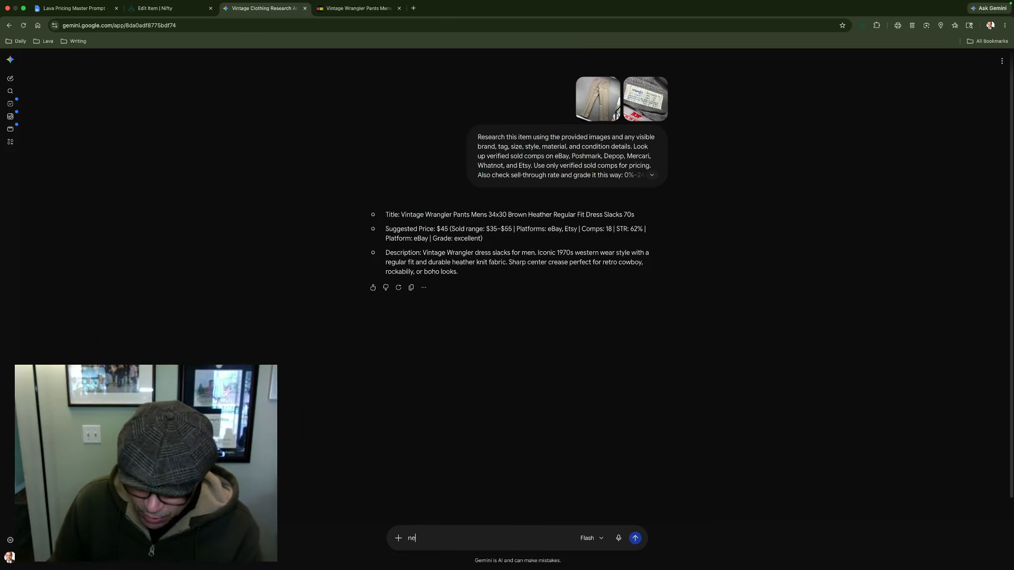
pyautogui.write('xt item:')
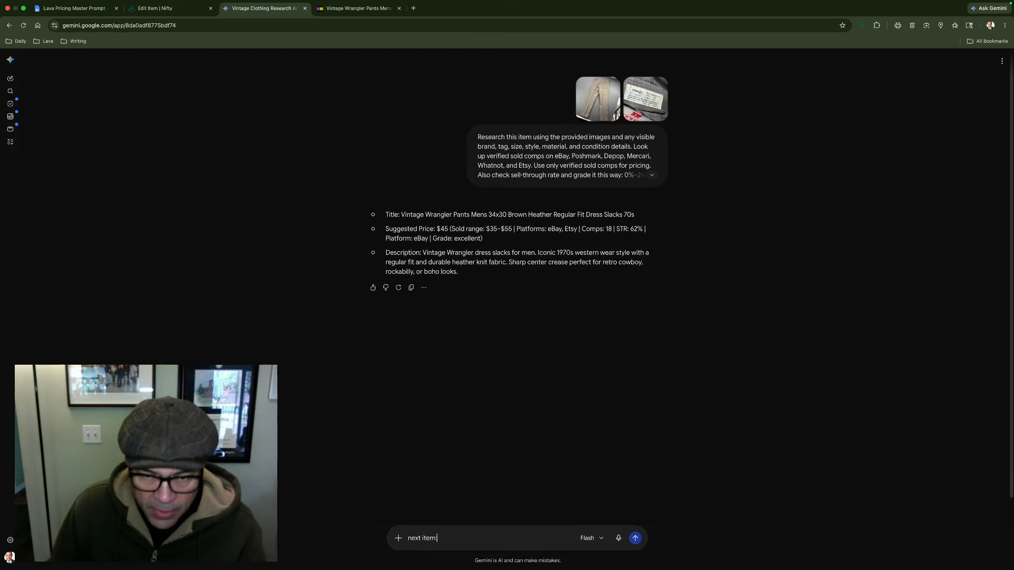
# Switch to Nifty and leave the Wrangler pants draft for the drafts list without saving it
pyautogui.click(168, 8)
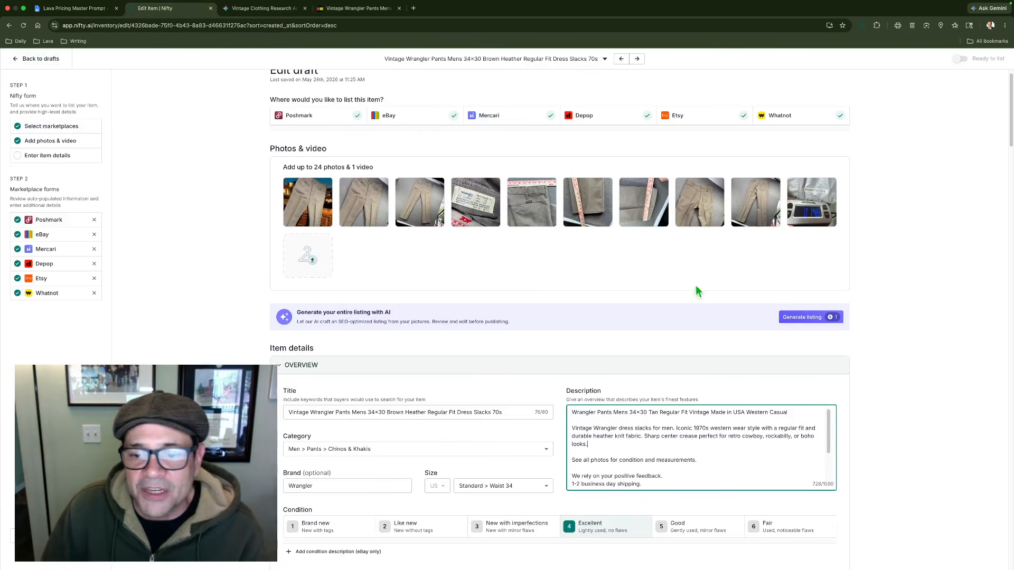
pyautogui.click(47, 59)
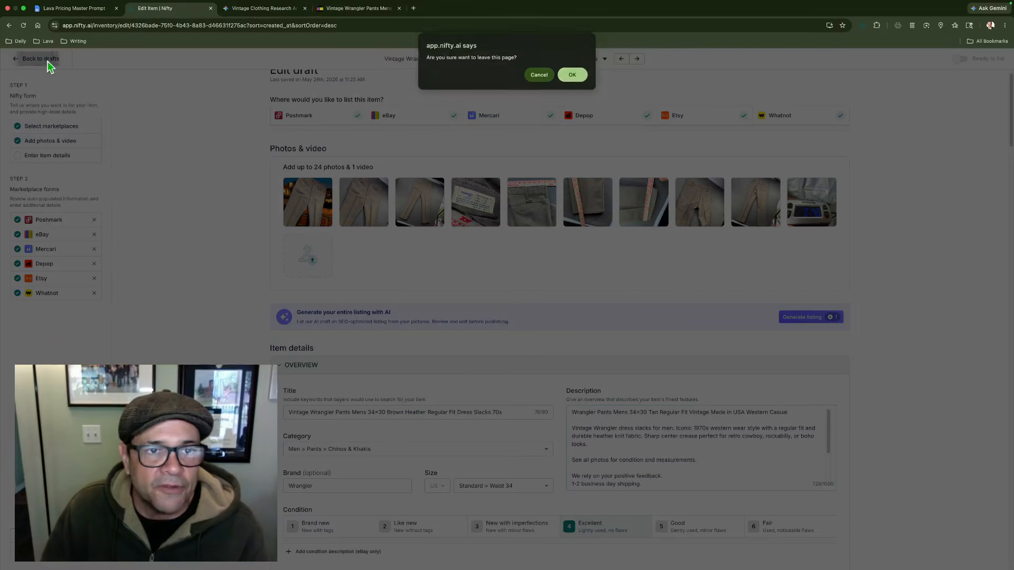
pyautogui.click(572, 74)
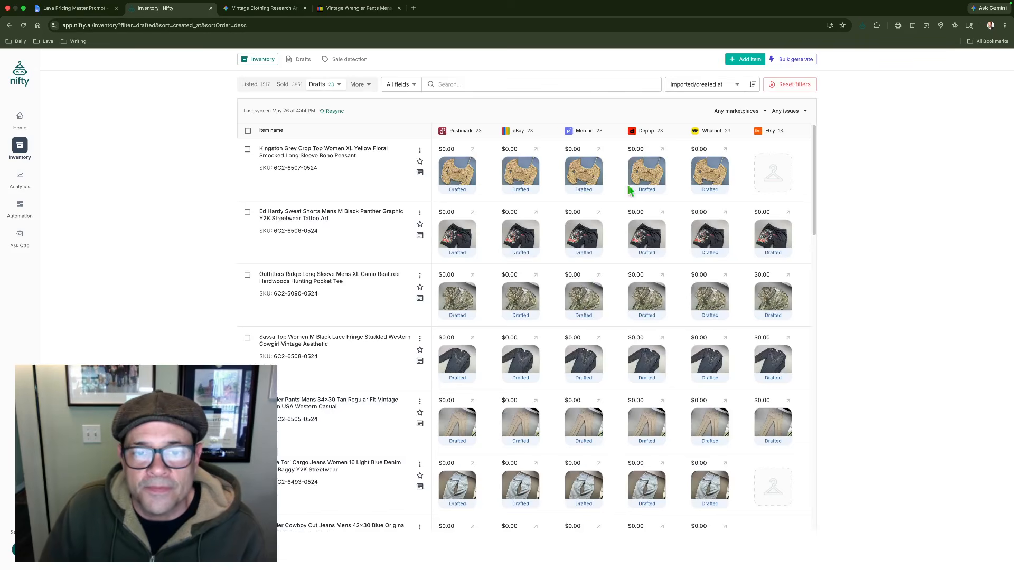
# Look through the drafts list and open the Ed Hardy Sweat Shorts Mens M Black Panther draft for editing
pyautogui.scroll(-1, 594, 406)
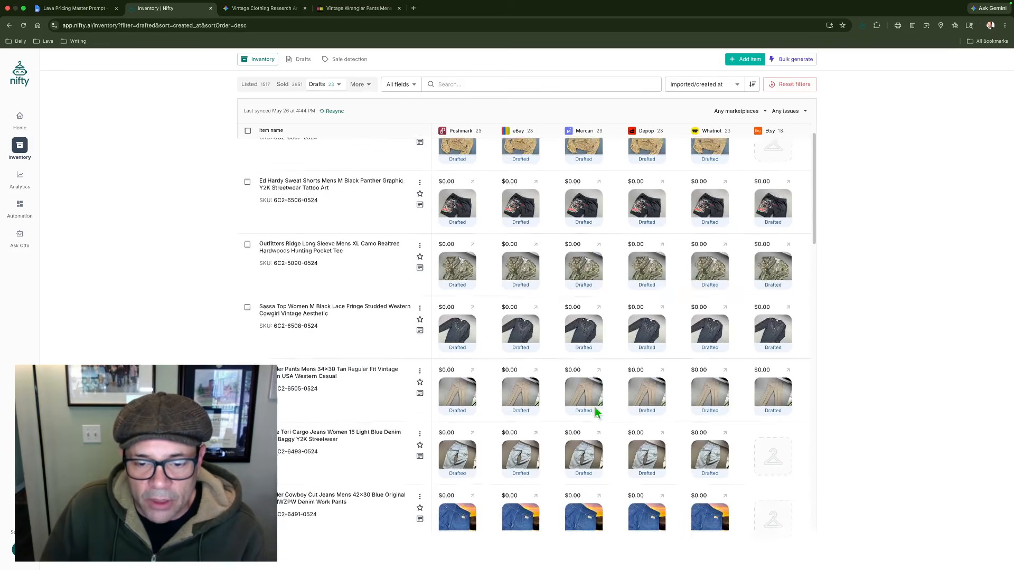
pyautogui.scroll(-3, 595, 407)
pyautogui.scroll(4, 595, 407)
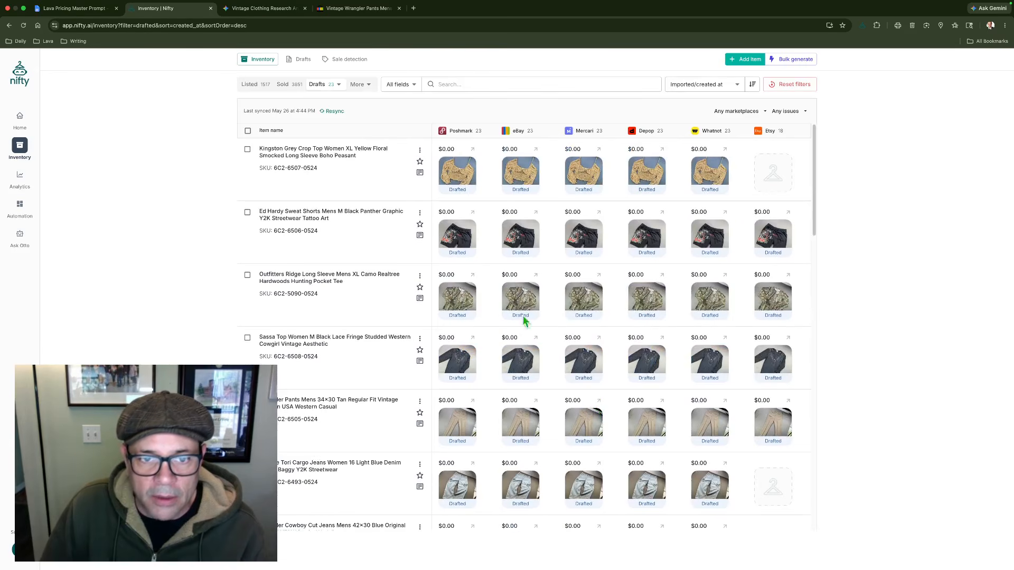
pyautogui.click(420, 212)
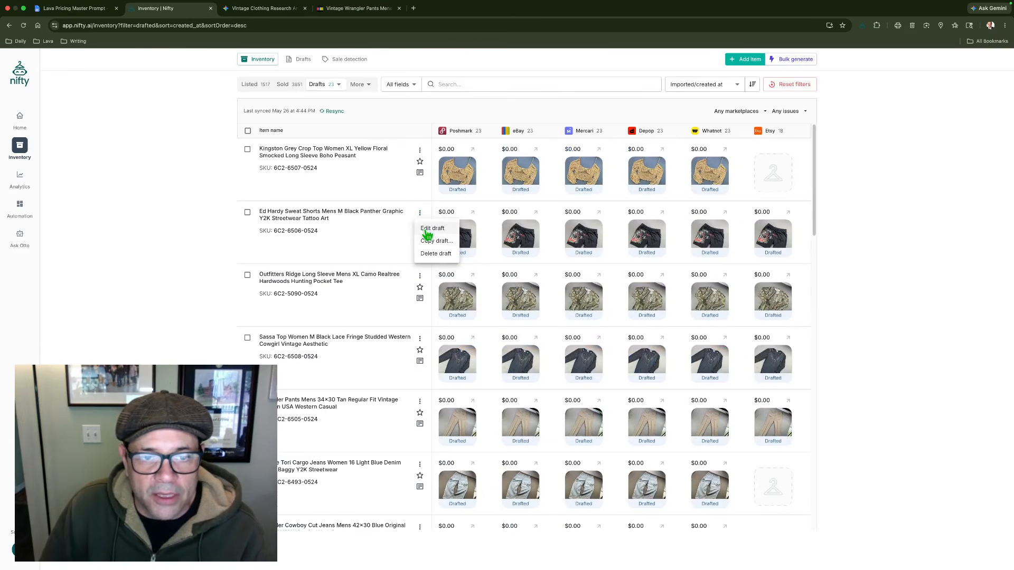
pyautogui.click(427, 230)
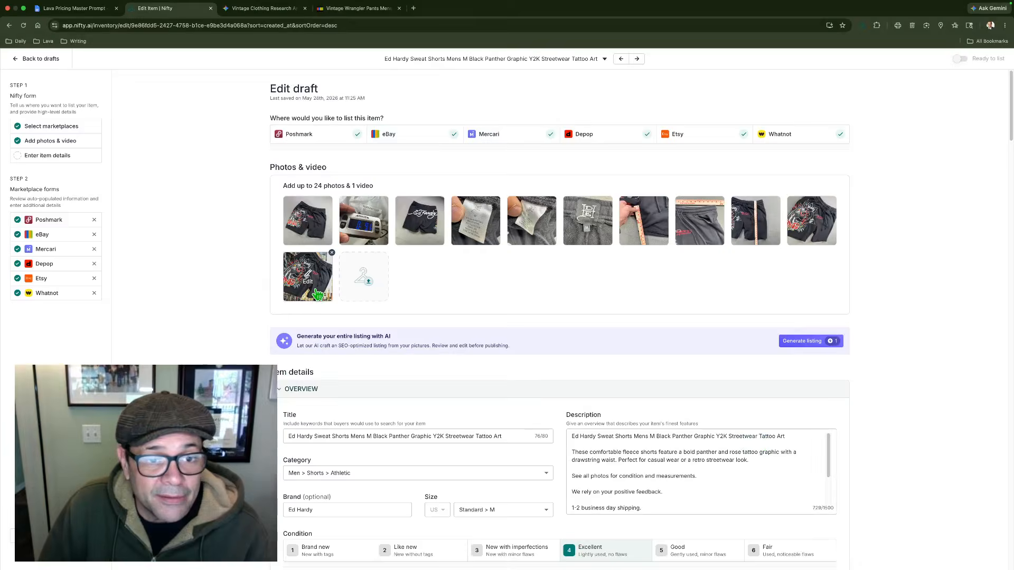
# Make the close-up panther shorts photo with the city background the draft's cover photo, and save it in the photo editor
pyautogui.moveTo(314, 293); pyautogui.dragTo(317, 242)
pyautogui.click(316, 241)
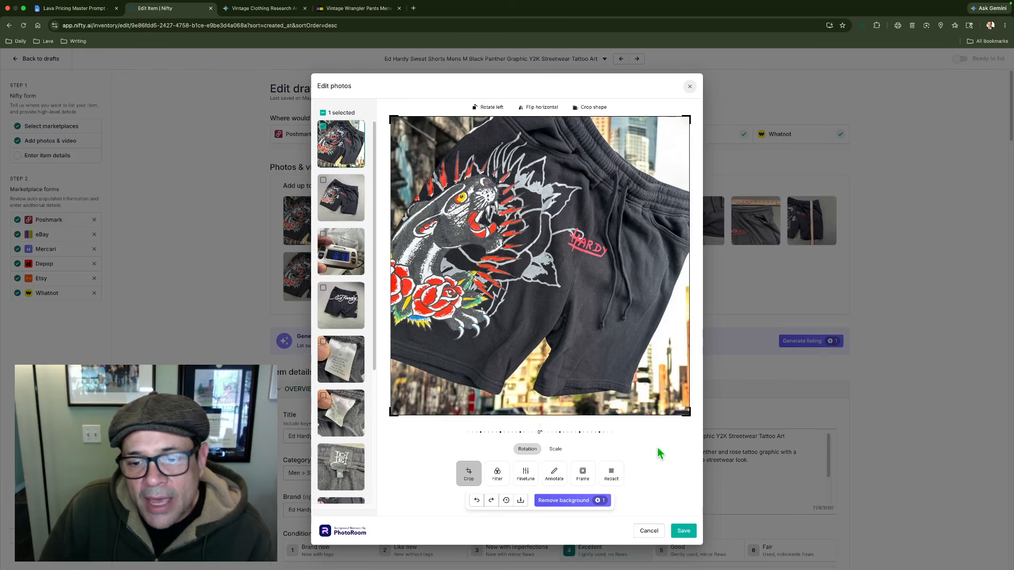
pyautogui.click(684, 532)
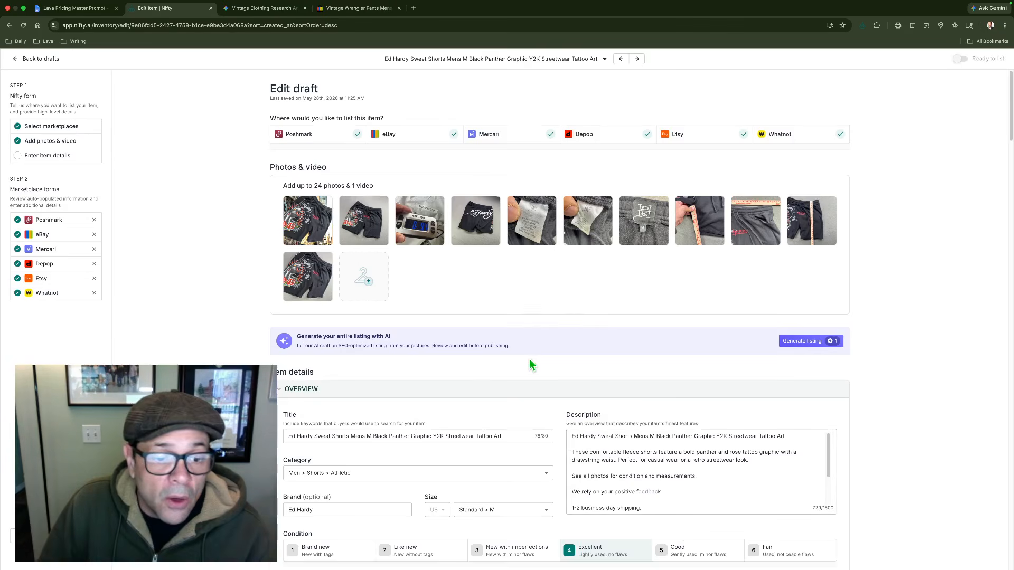
pyautogui.scroll(-1, 529, 364)
pyautogui.click(287, 374)
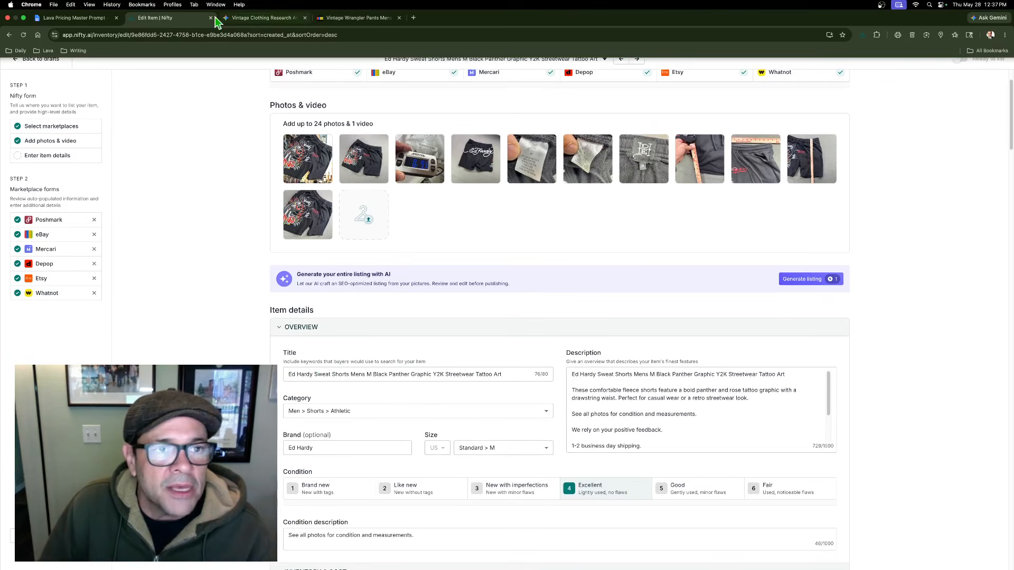
# Switch to Gemini, attach the Ed Hardy shorts' front, back, care tag and waistband label photos to the "next item:" prompt, and send it
pyautogui.click(259, 18)
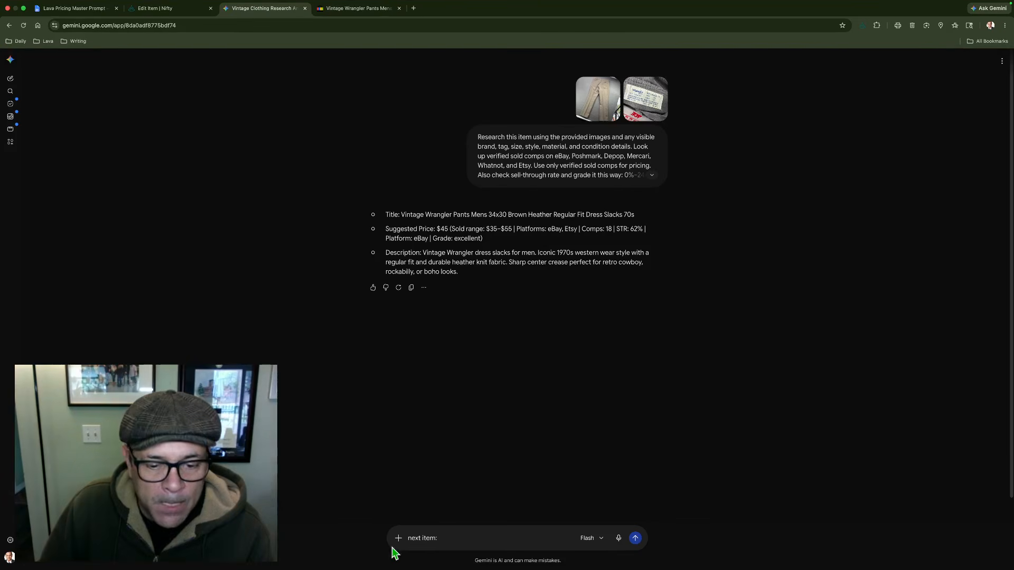
pyautogui.click(402, 539)
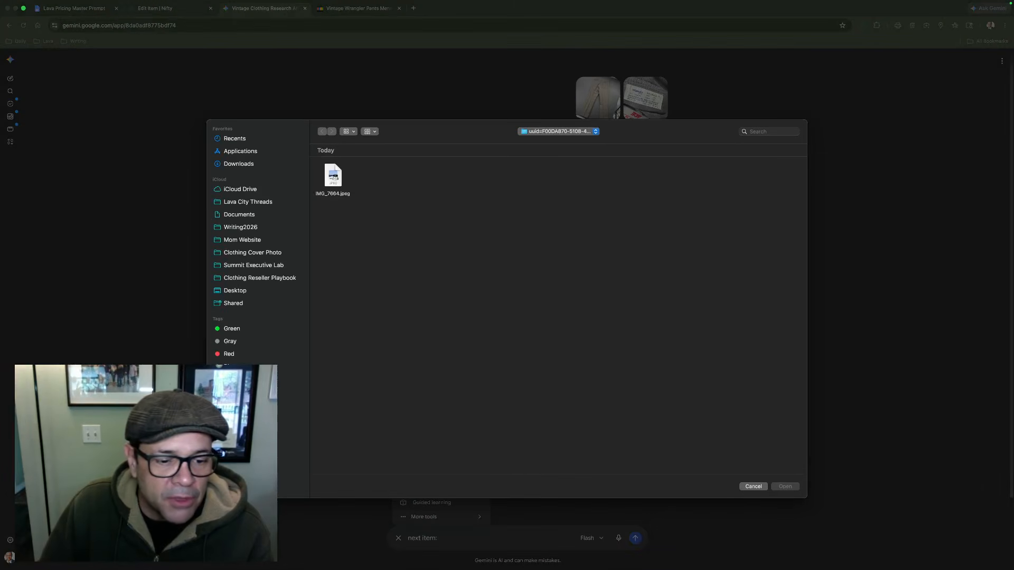
pyautogui.click(291, 455)
pyautogui.scroll(-10, 684, 359)
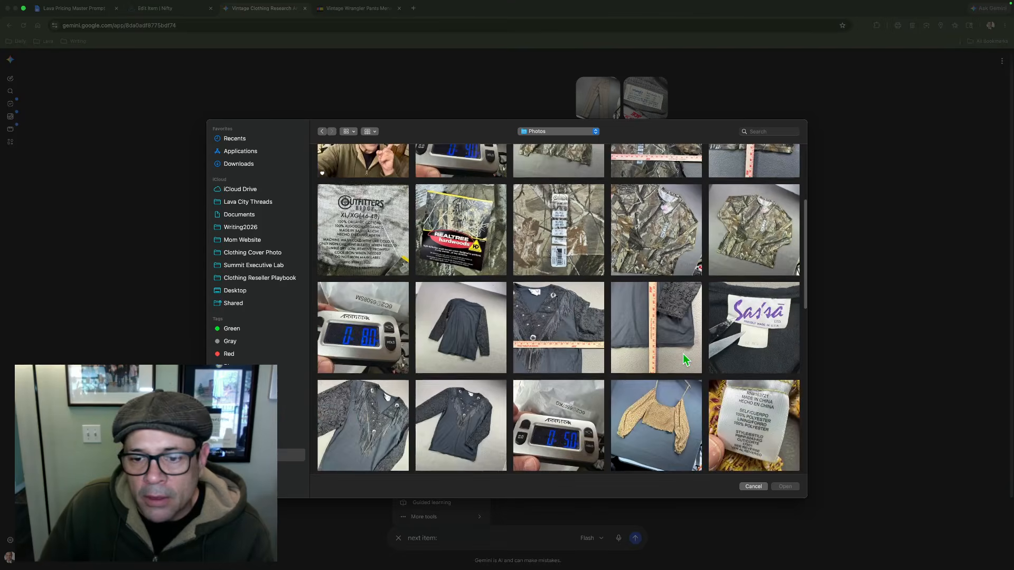
pyautogui.scroll(-5, 685, 359)
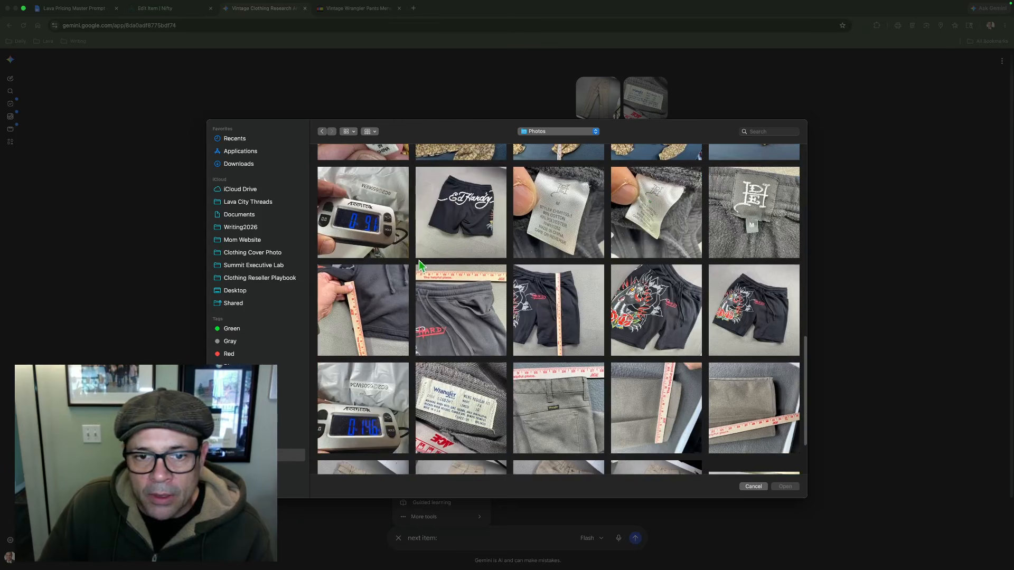
pyautogui.click(762, 327)
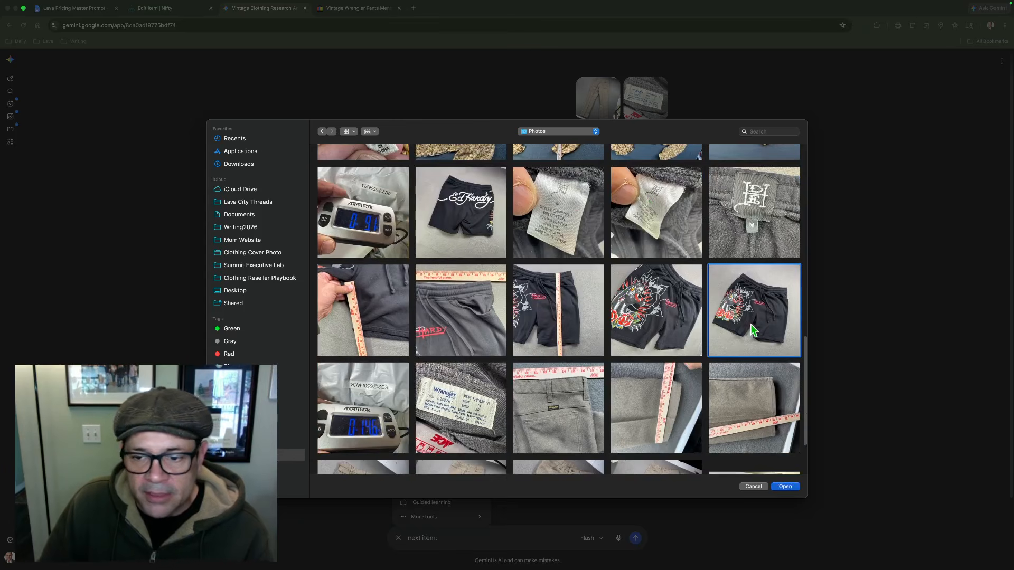
pyautogui.keyDown('super'); pyautogui.click(485, 234); pyautogui.keyUp('super')
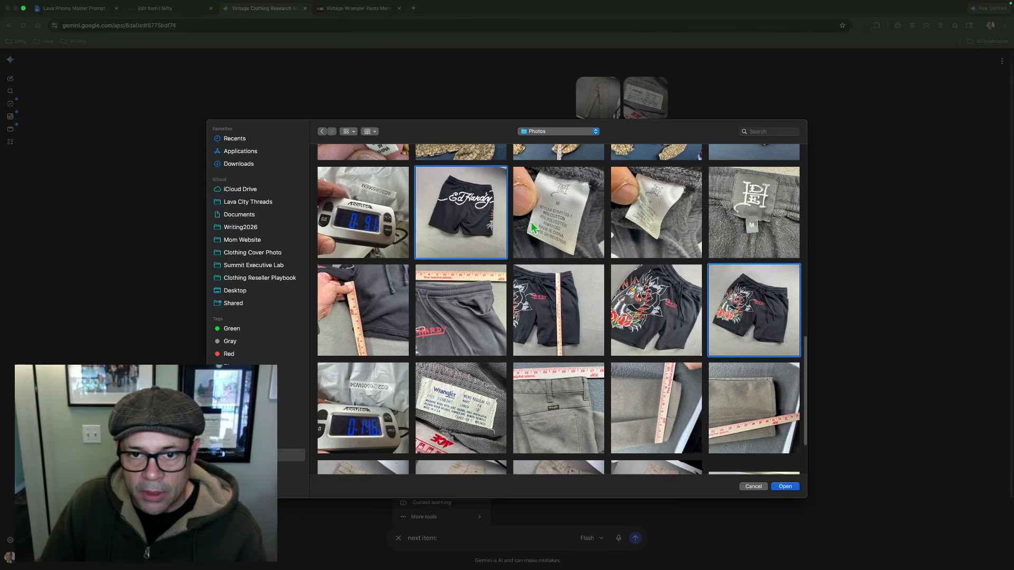
pyautogui.keyDown('super'); pyautogui.click(534, 228); pyautogui.keyUp('super')
pyautogui.keyDown('super'); pyautogui.click(740, 221); pyautogui.keyUp('super')
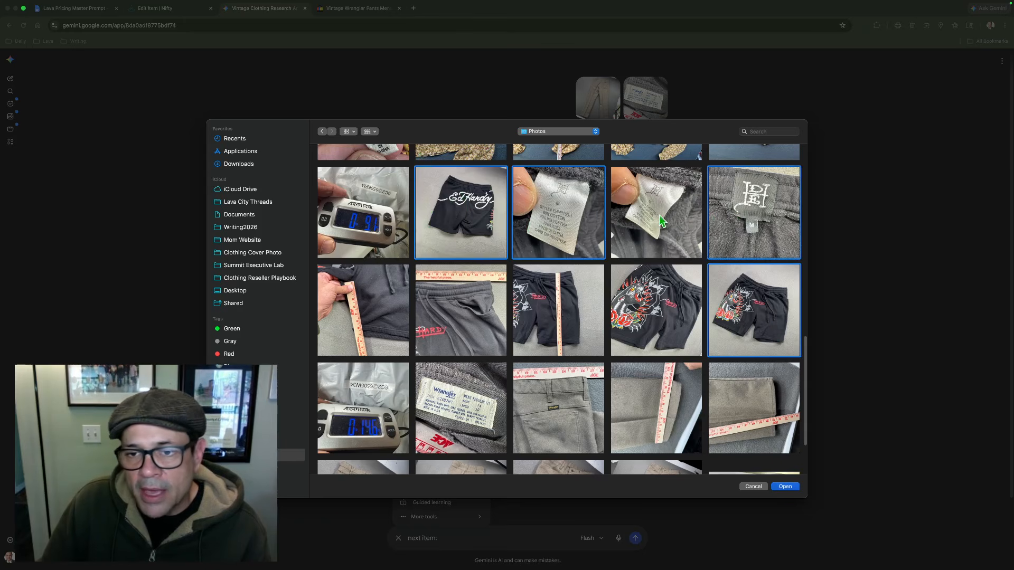
pyautogui.click(785, 487)
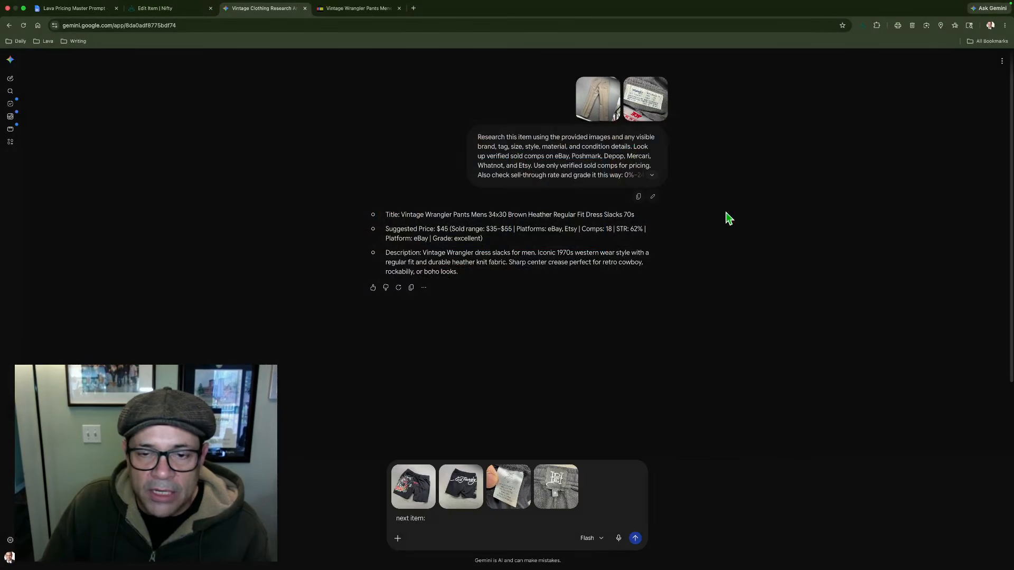
pyautogui.click(636, 539)
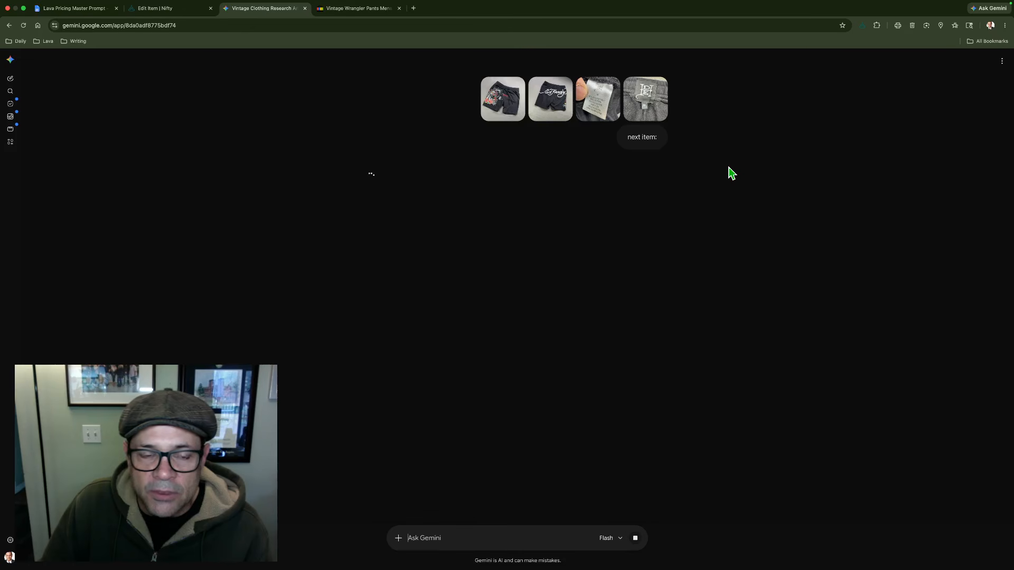
# Return to the Nifty draft and review the existing title of the Ed Hardy shorts
pyautogui.click(145, 9)
pyautogui.scroll(-3, 554, 341)
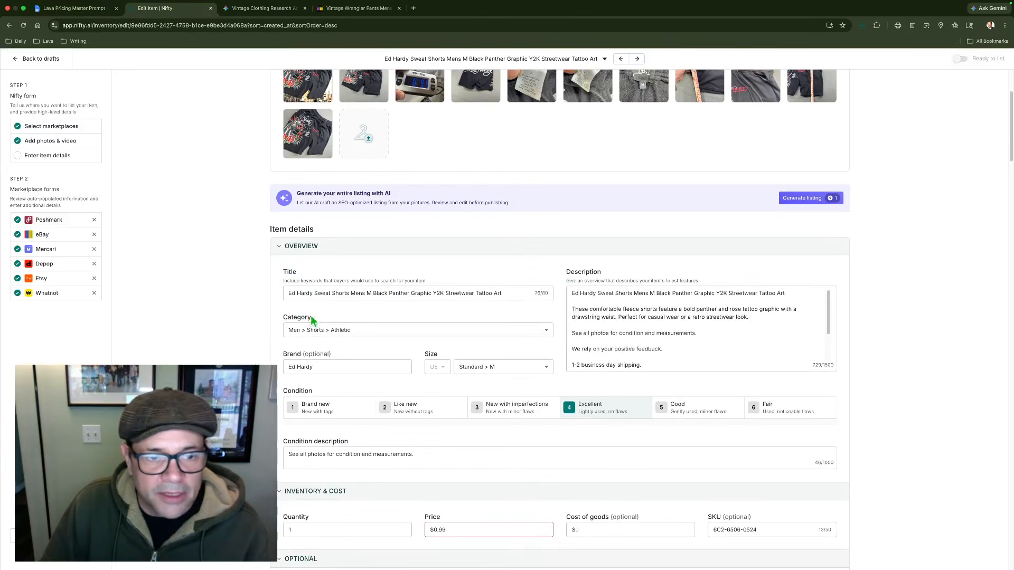
pyautogui.click(293, 294)
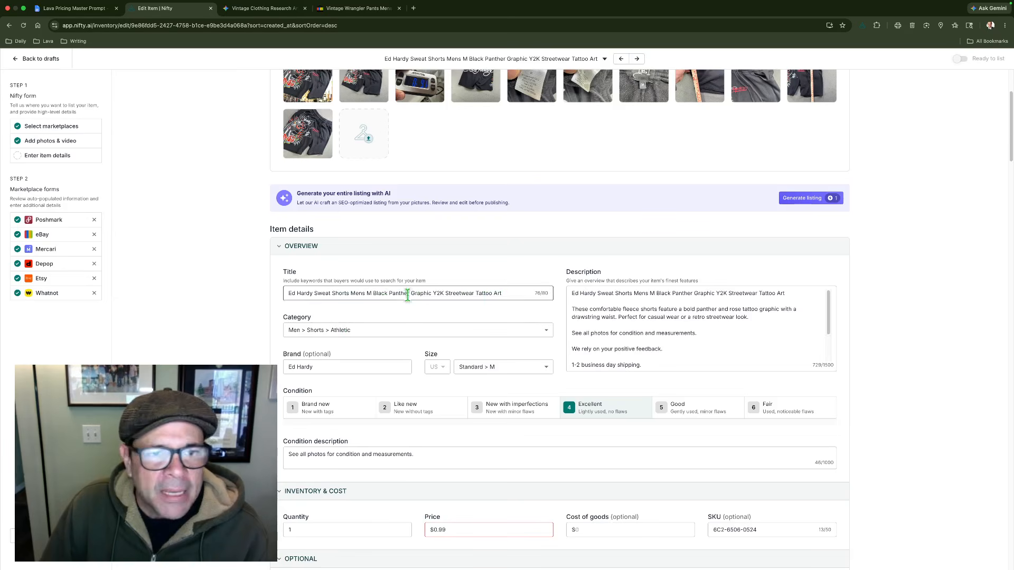
pyautogui.scroll(1, 577, 234)
pyautogui.scroll(1, 578, 237)
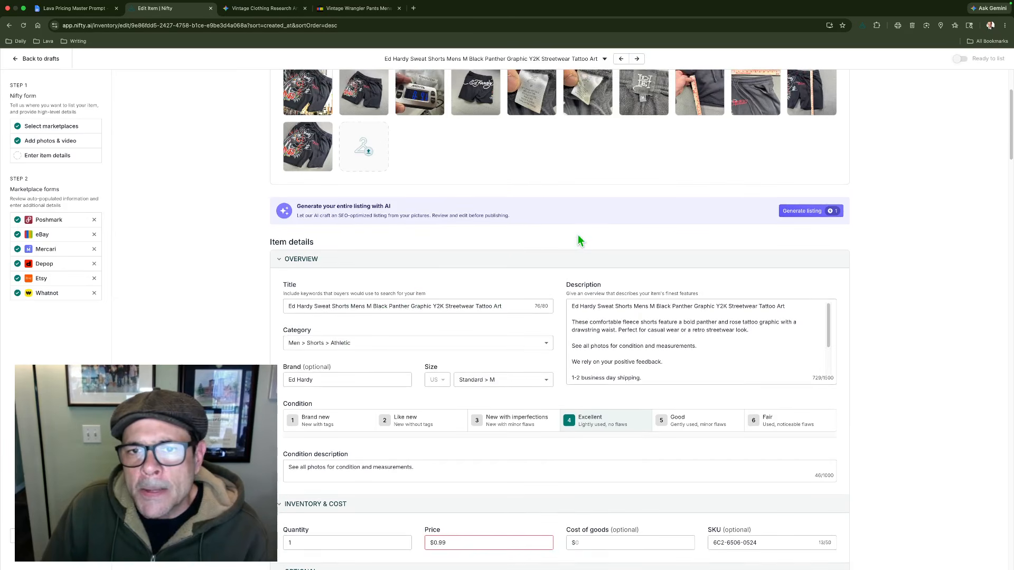
pyautogui.click(364, 310)
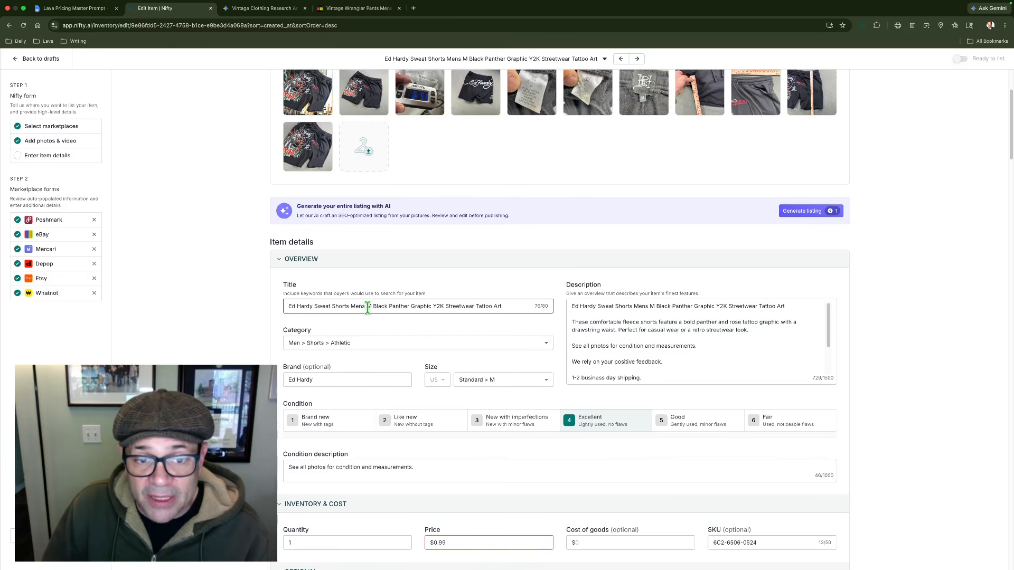
pyautogui.moveTo(367, 308); pyautogui.dragTo(372, 308)
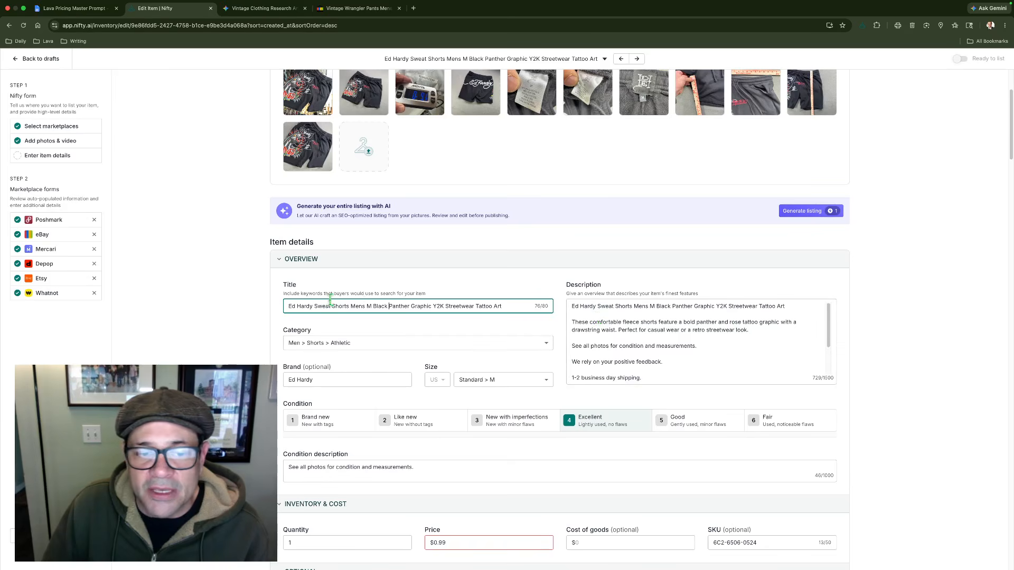
# Replace the Nifty draft title with Gemini's title "Ed Hardy Shorts Mens Medium Black Panther Rose Tattoo Fleece Sweat Shorts Y2K"
pyautogui.click(265, 9)
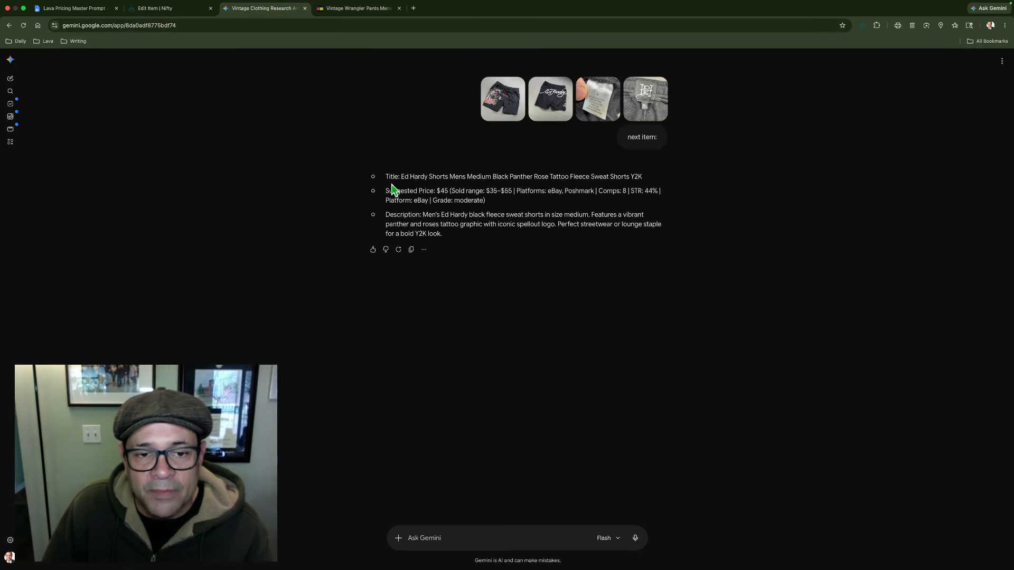
pyautogui.moveTo(402, 176); pyautogui.dragTo(644, 188)
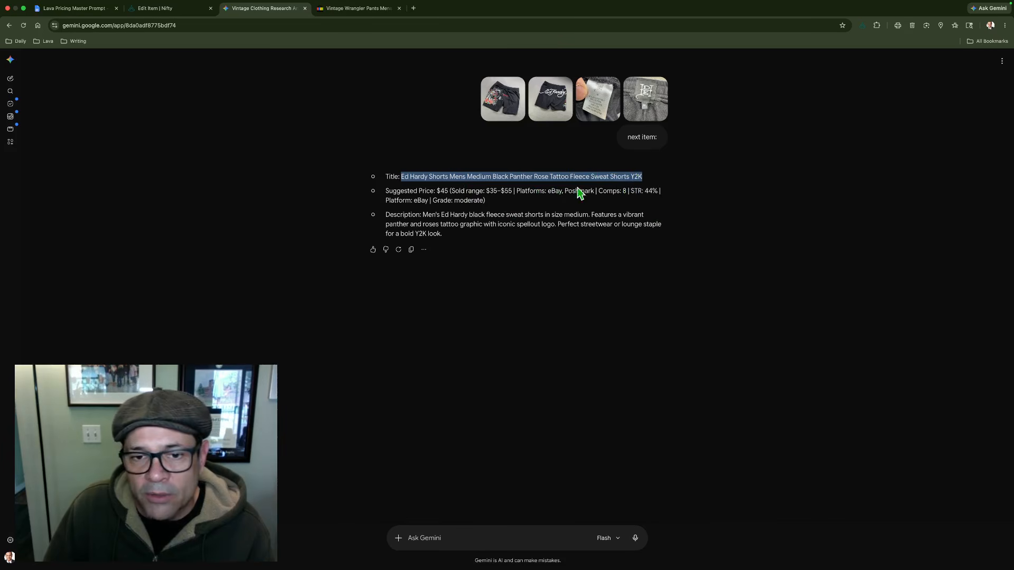
pyautogui.rightClick(462, 179)
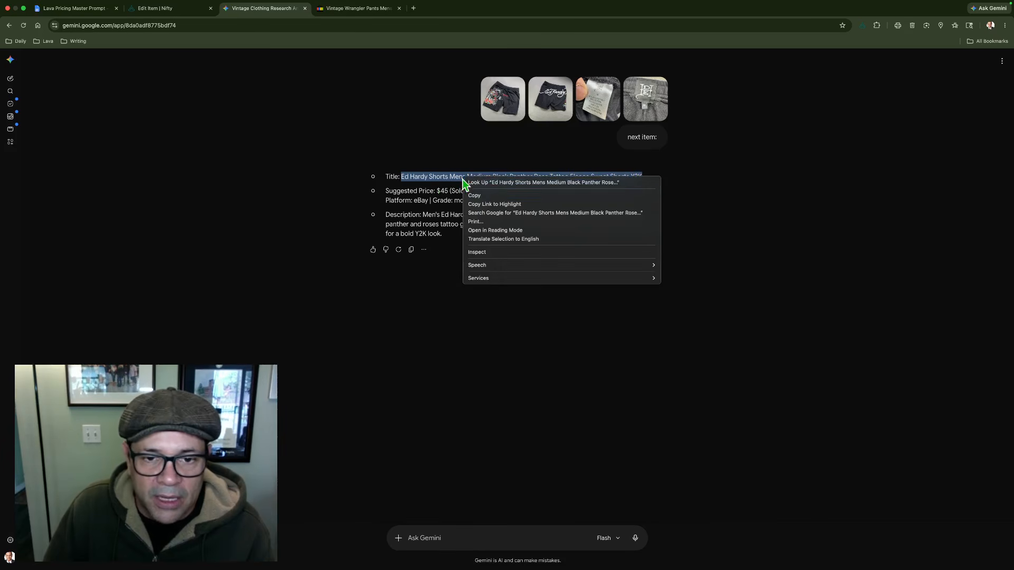
pyautogui.click(476, 202)
pyautogui.click(159, 8)
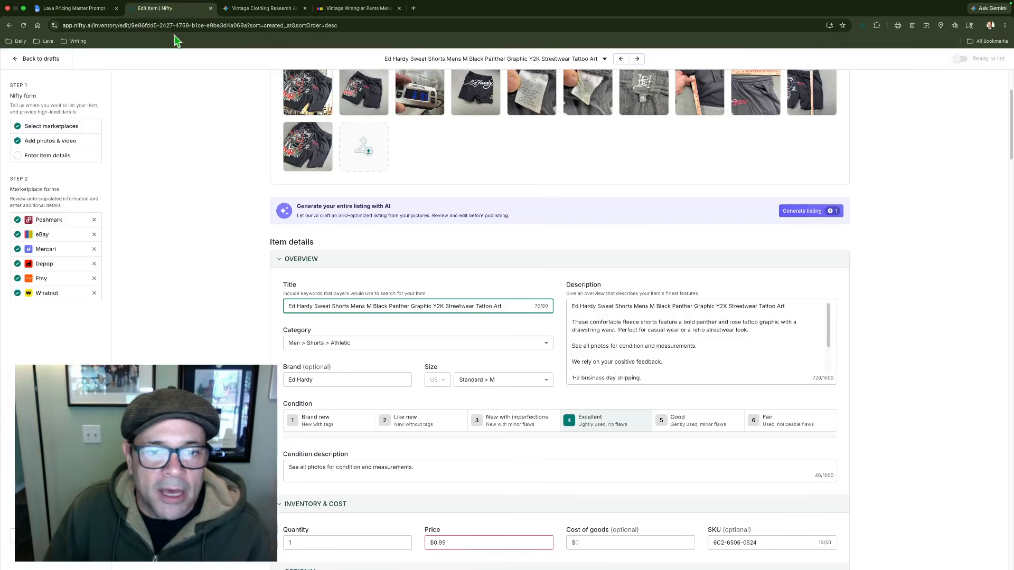
pyautogui.tripleClick(448, 306)
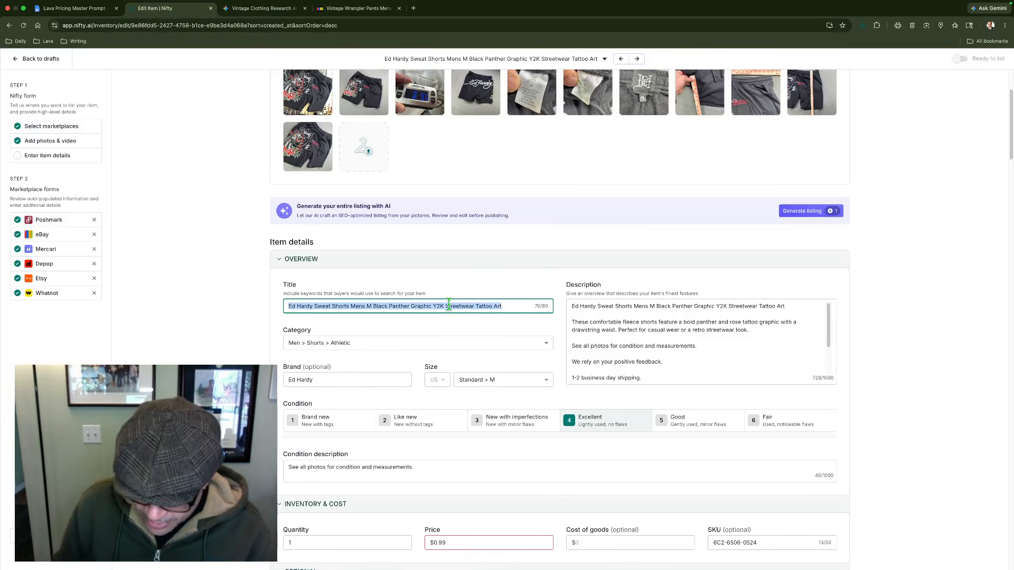
pyautogui.press('super+v')
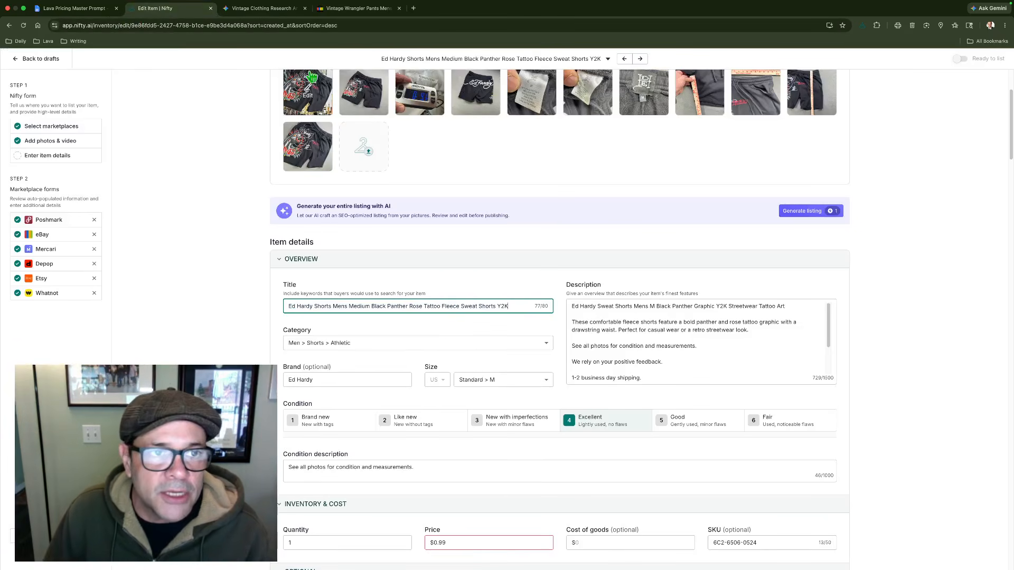
# Return to Gemini and highlight the STR figure and the description text for the Ed Hardy shorts
pyautogui.click(269, 8)
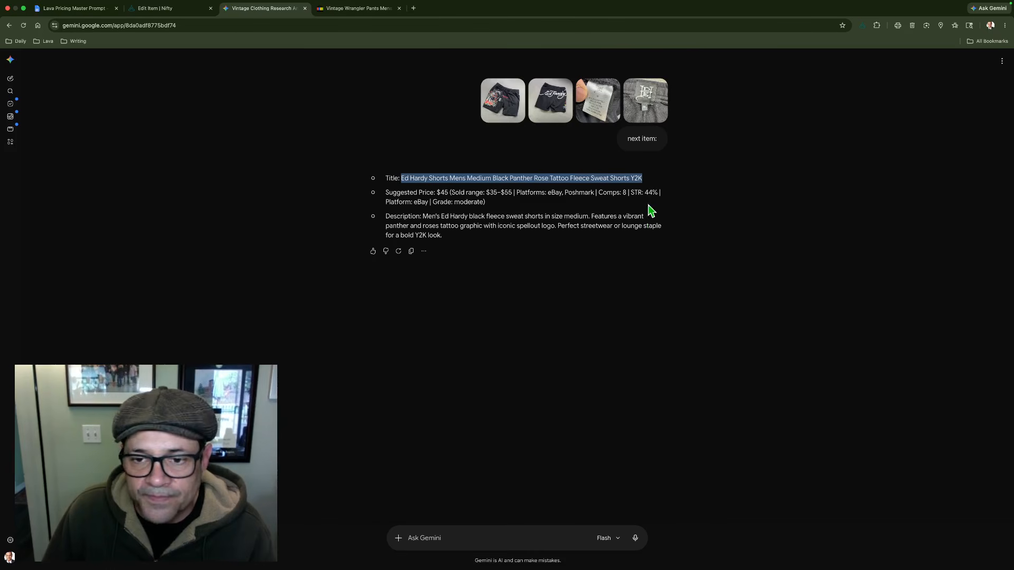
pyautogui.click(665, 193)
pyautogui.moveTo(667, 197); pyautogui.dragTo(638, 193)
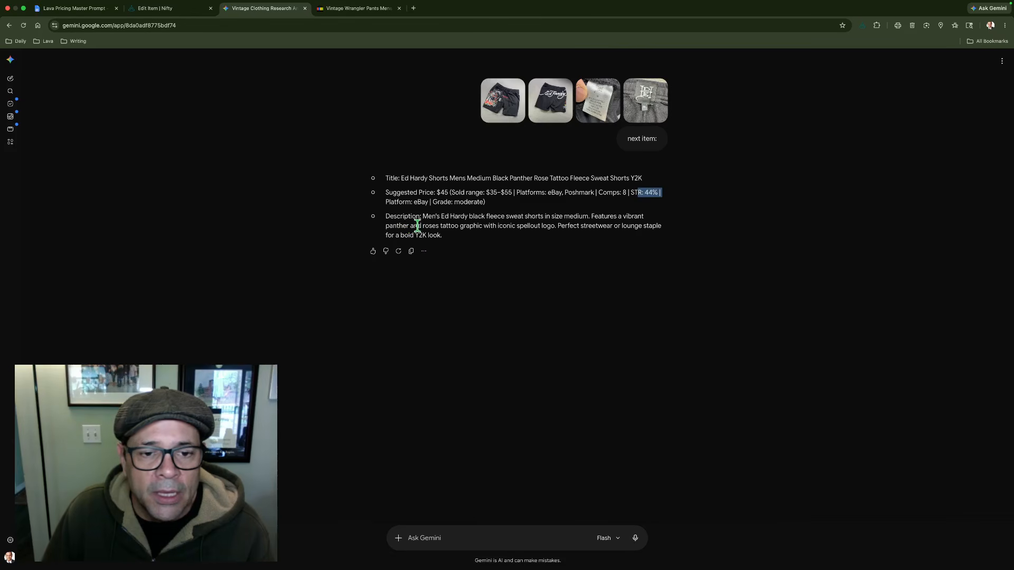
pyautogui.moveTo(423, 216); pyautogui.dragTo(545, 227)
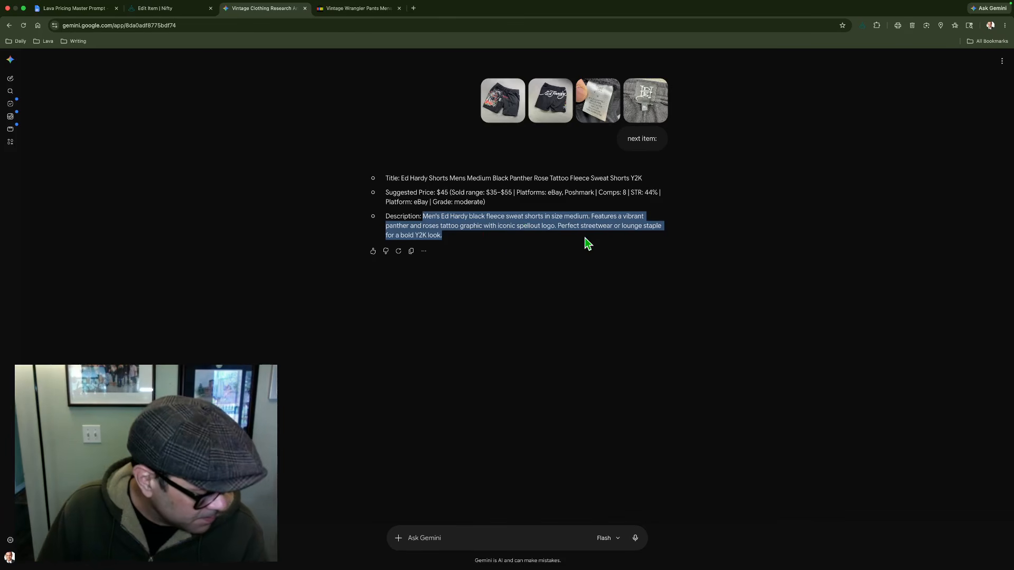
# Copy "Ed Hardy Shorts Mens" from the Nifty draft title and search eBay's sold listings for it
pyautogui.click(152, 12)
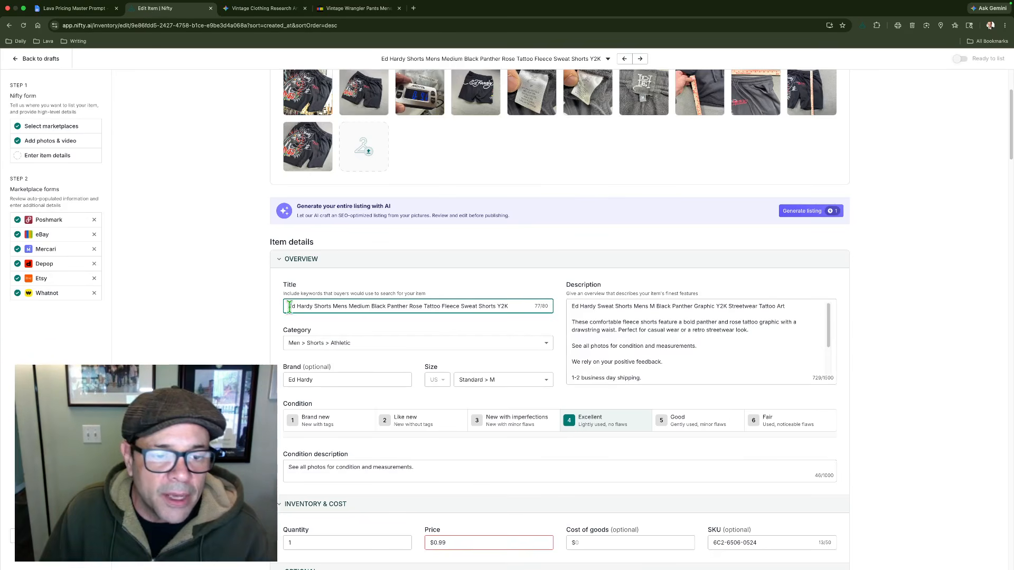
pyautogui.moveTo(290, 307); pyautogui.dragTo(346, 310)
pyautogui.rightClick(349, 310)
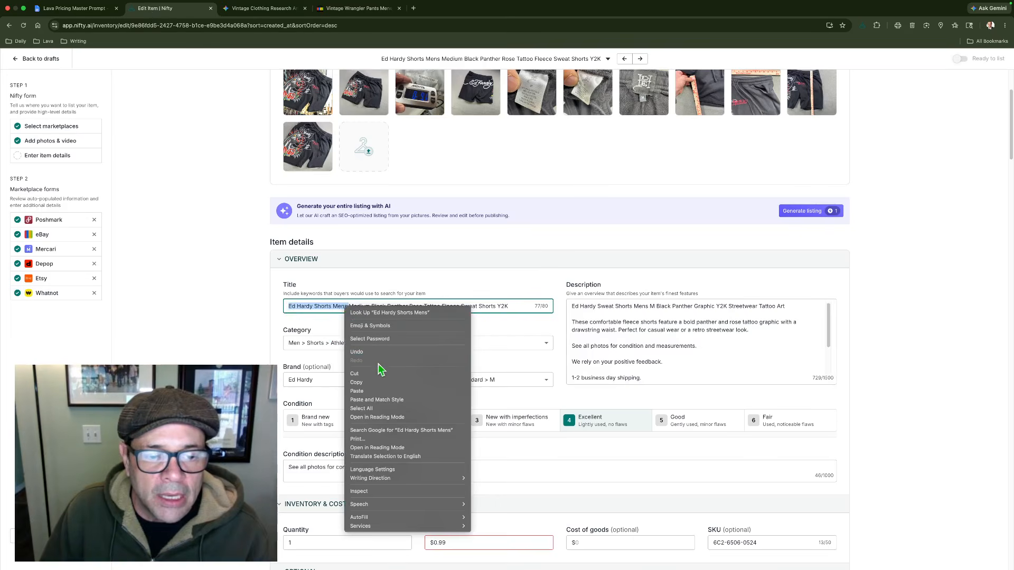
pyautogui.click(386, 382)
pyautogui.click(330, 9)
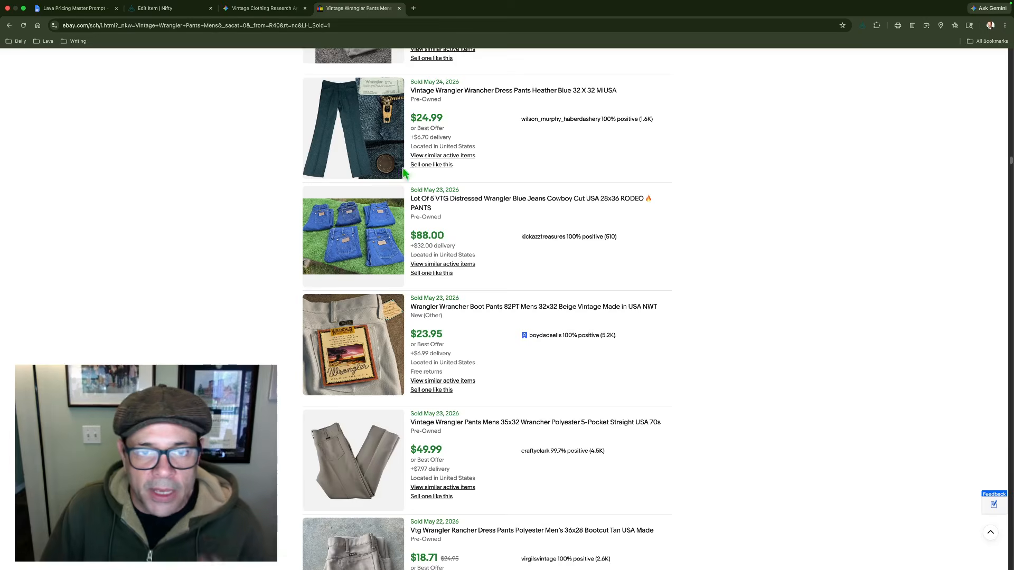
pyautogui.scroll(10, 509, 245)
pyautogui.click(443, 76)
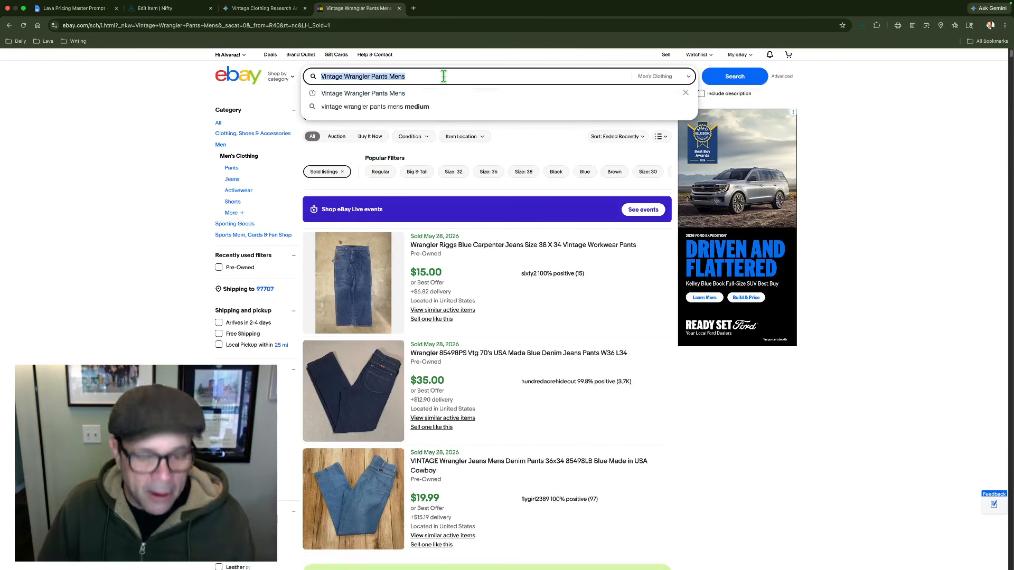
pyautogui.press('super+v')
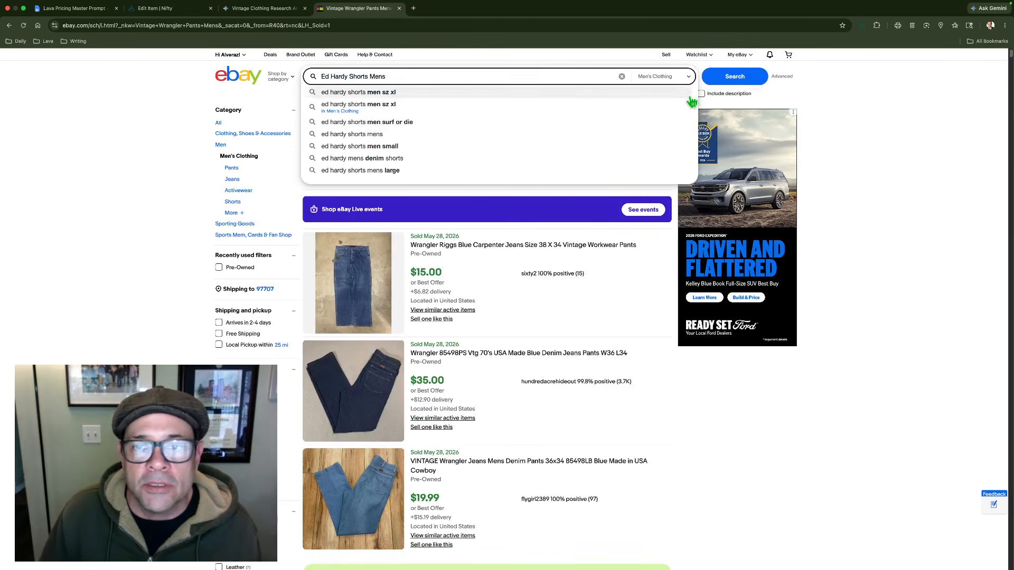
pyautogui.click(739, 77)
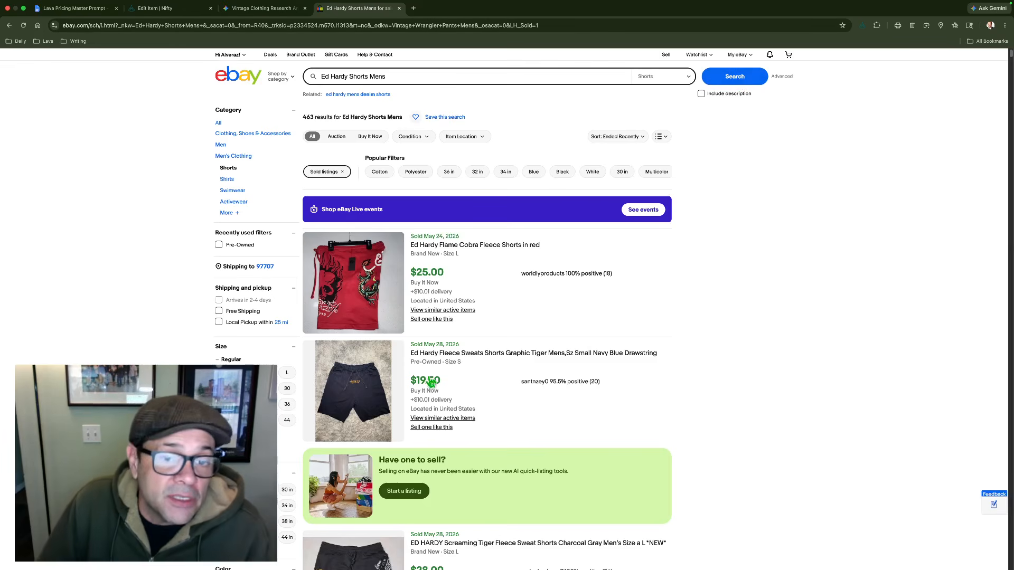
# Examine the prices and styles of the sold Ed Hardy men's shorts for comparable fleece pairs
pyautogui.scroll(-2, 513, 400)
pyautogui.scroll(-5, 511, 399)
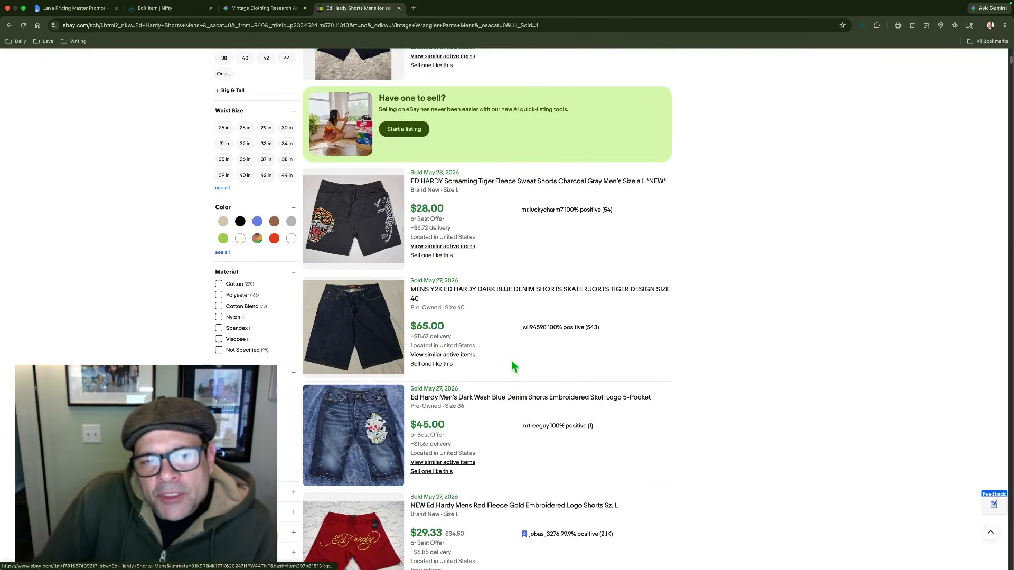
pyautogui.scroll(-3, 508, 373)
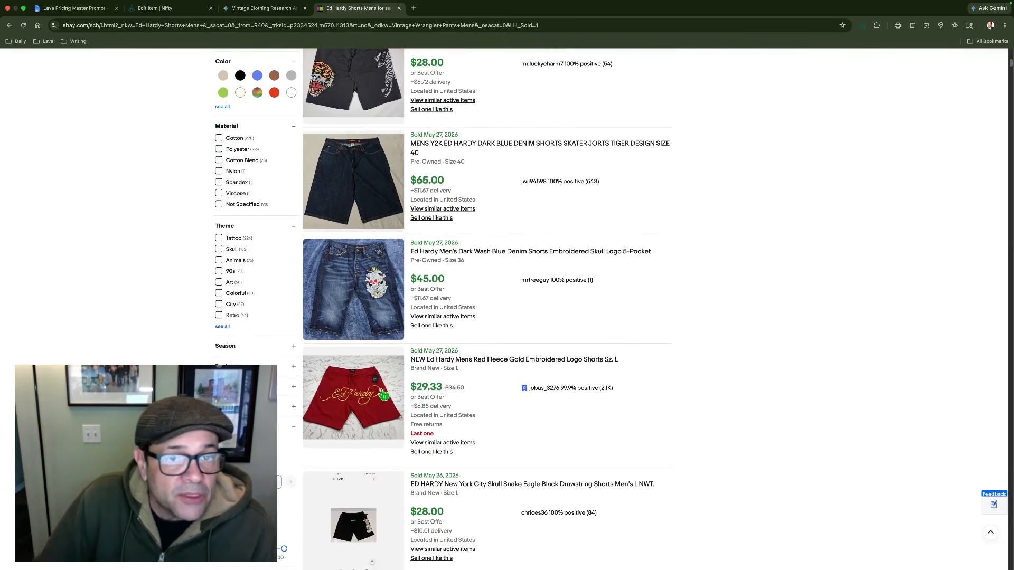
pyautogui.scroll(3, 624, 365)
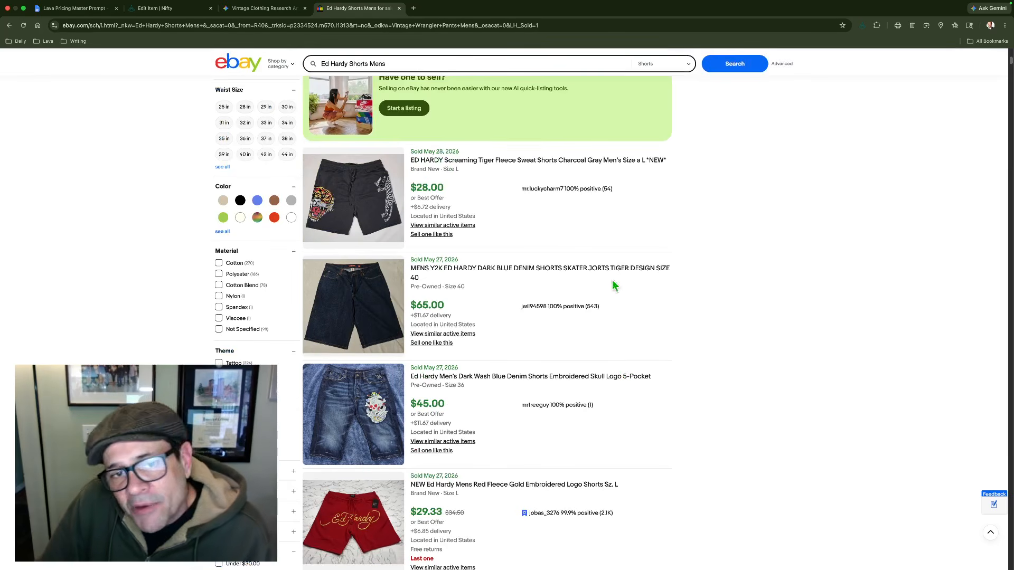
# Examine further sold Ed Hardy men's shorts down the eBay results, focusing on the prices of black panther and other fleece sweat shorts
pyautogui.scroll(-5, 522, 376)
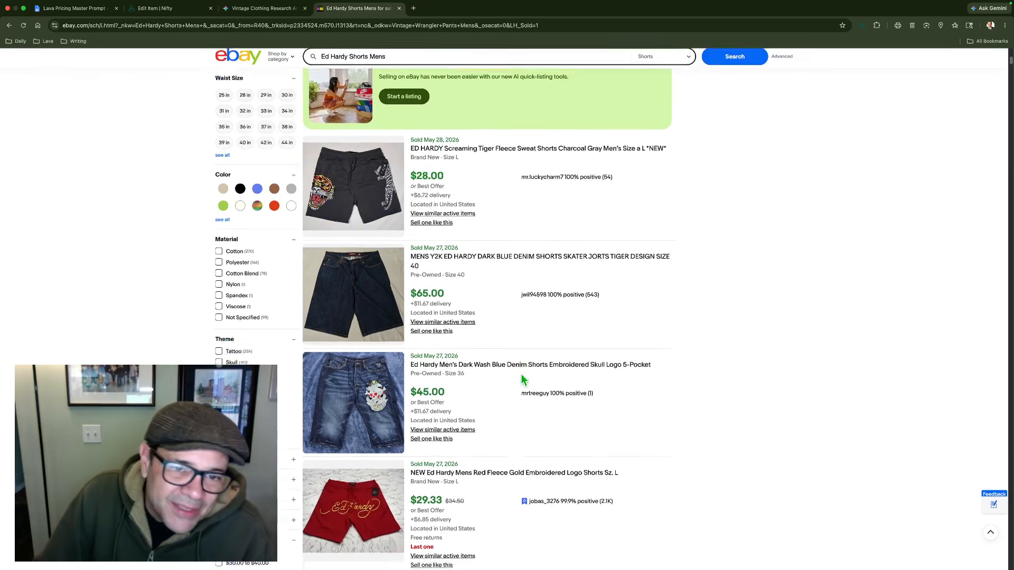
pyautogui.scroll(-10, 522, 378)
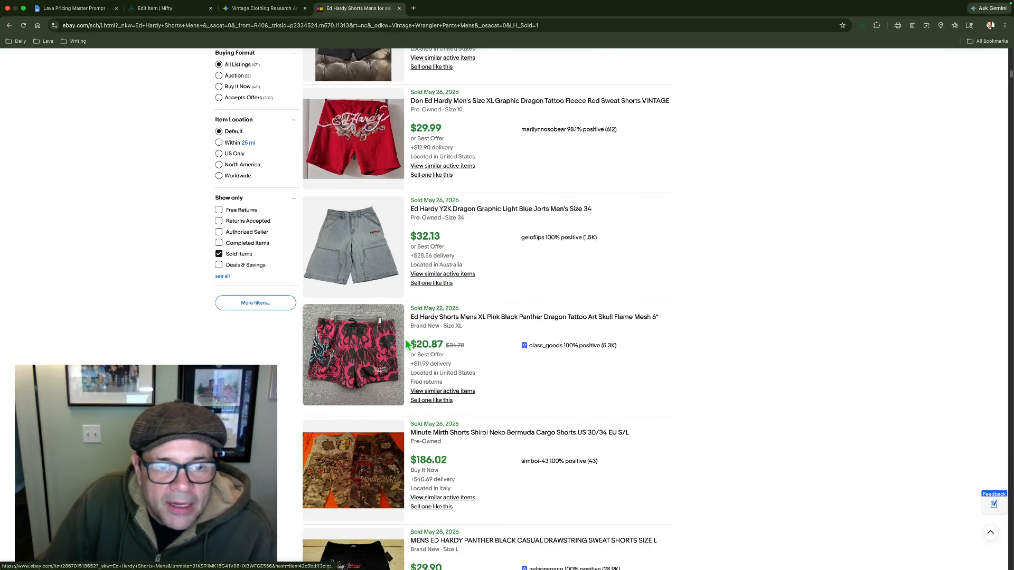
pyautogui.scroll(-4, 405, 359)
pyautogui.scroll(-3, 405, 359)
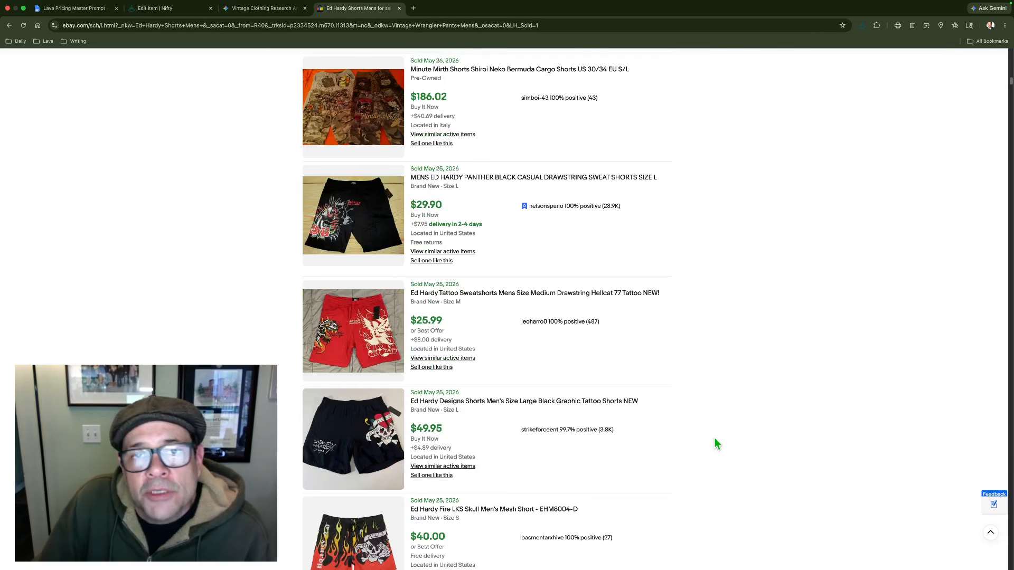
pyautogui.scroll(-7, 505, 394)
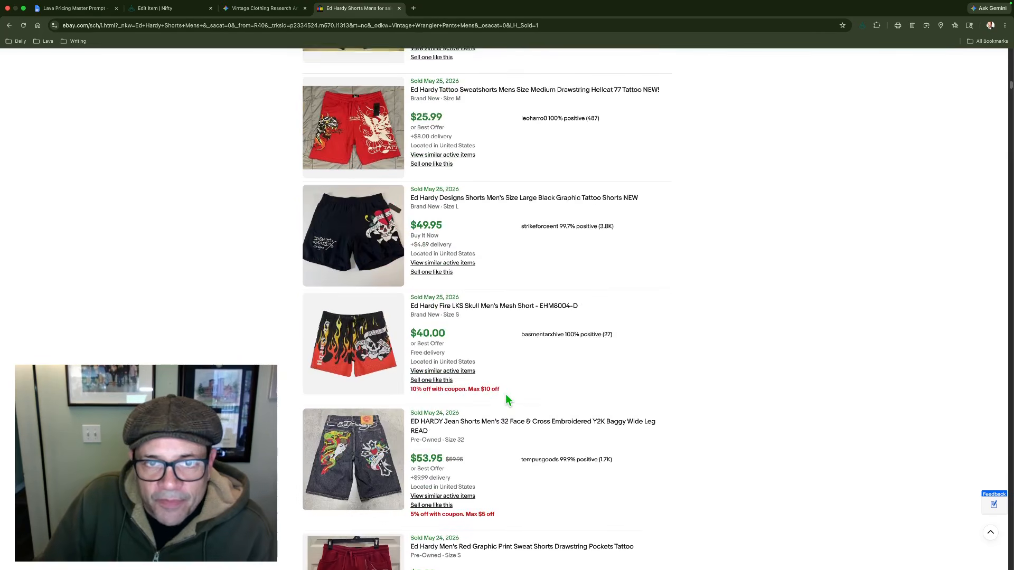
pyautogui.scroll(-8, 503, 397)
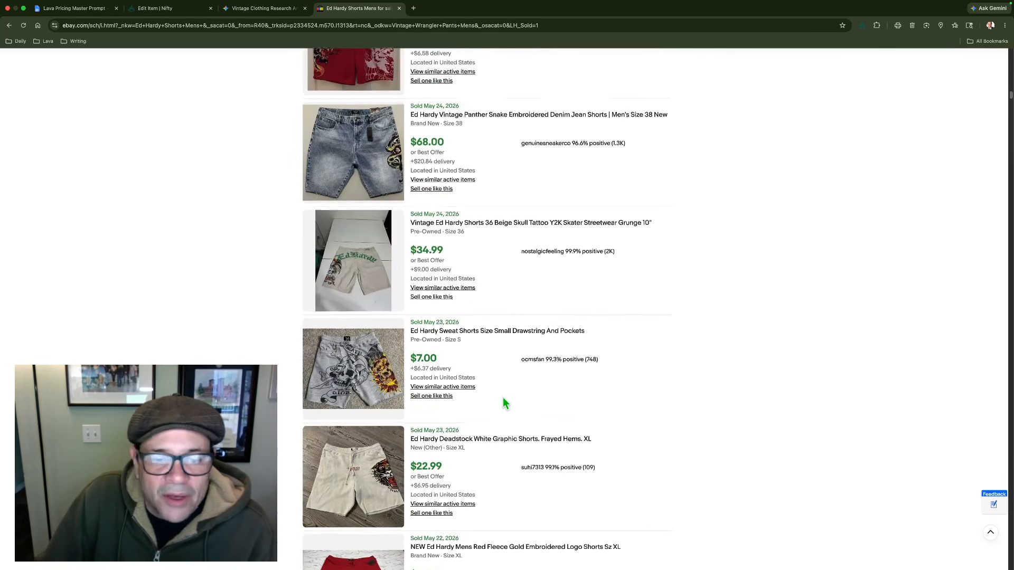
pyautogui.scroll(-2, 499, 402)
pyautogui.scroll(-11, 499, 403)
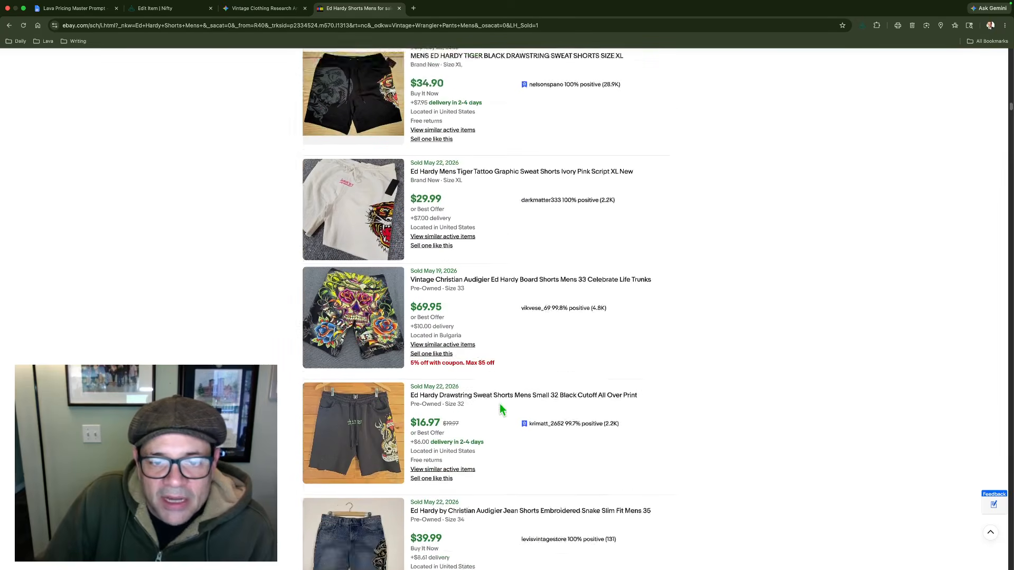
pyautogui.scroll(-2, 497, 413)
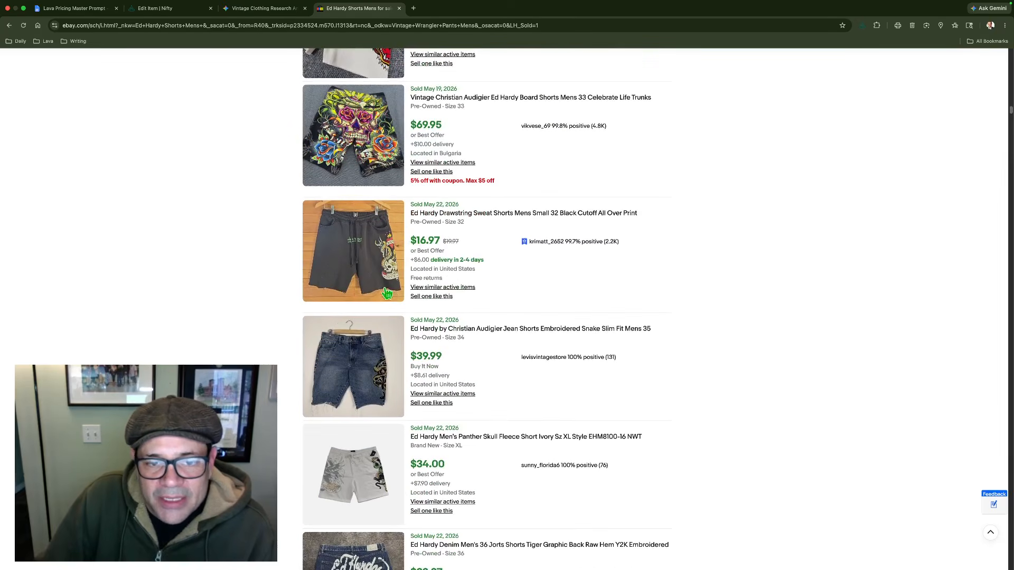
pyautogui.scroll(-5, 472, 449)
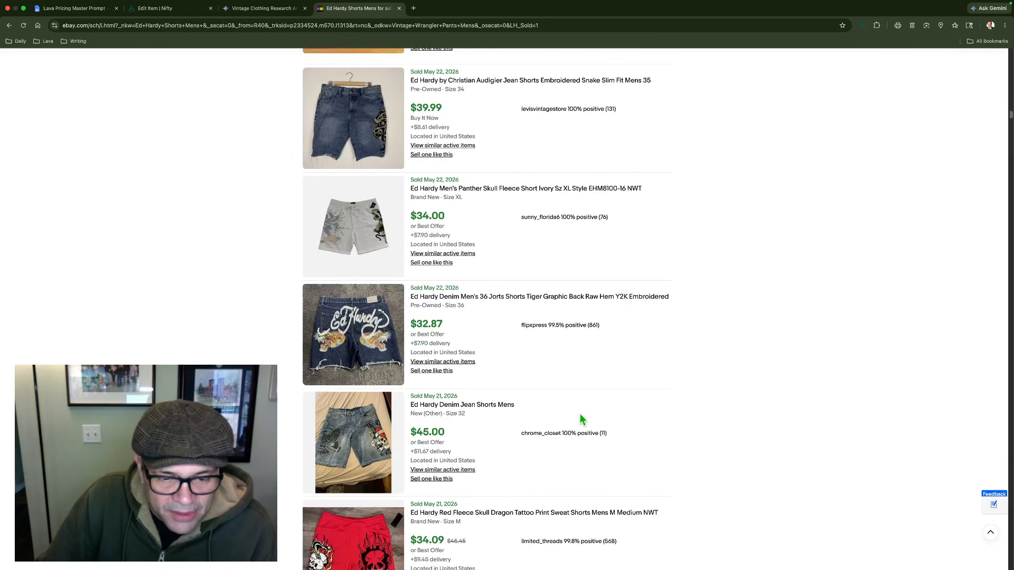
pyautogui.scroll(-2, 578, 415)
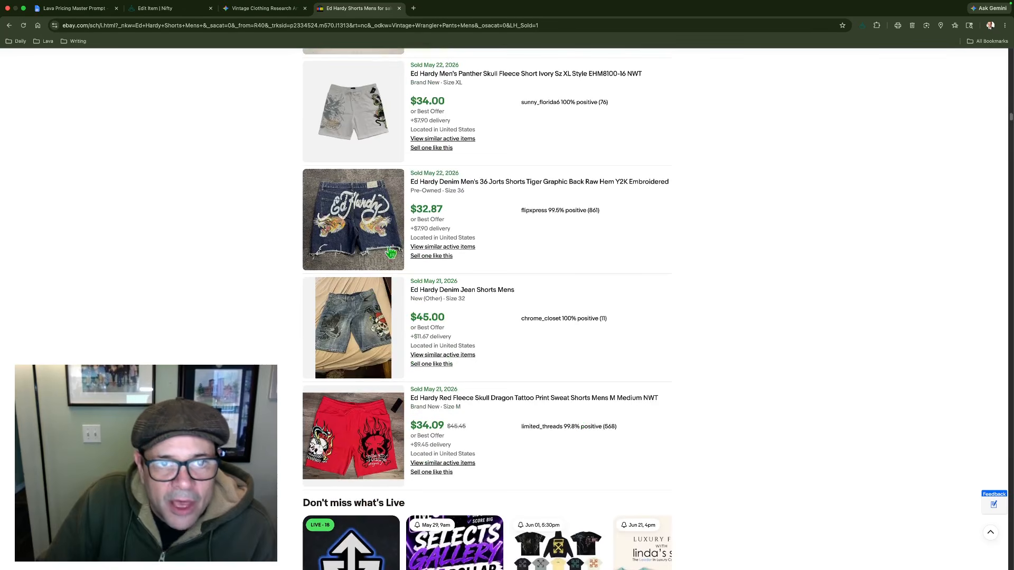
pyautogui.scroll(-8, 483, 393)
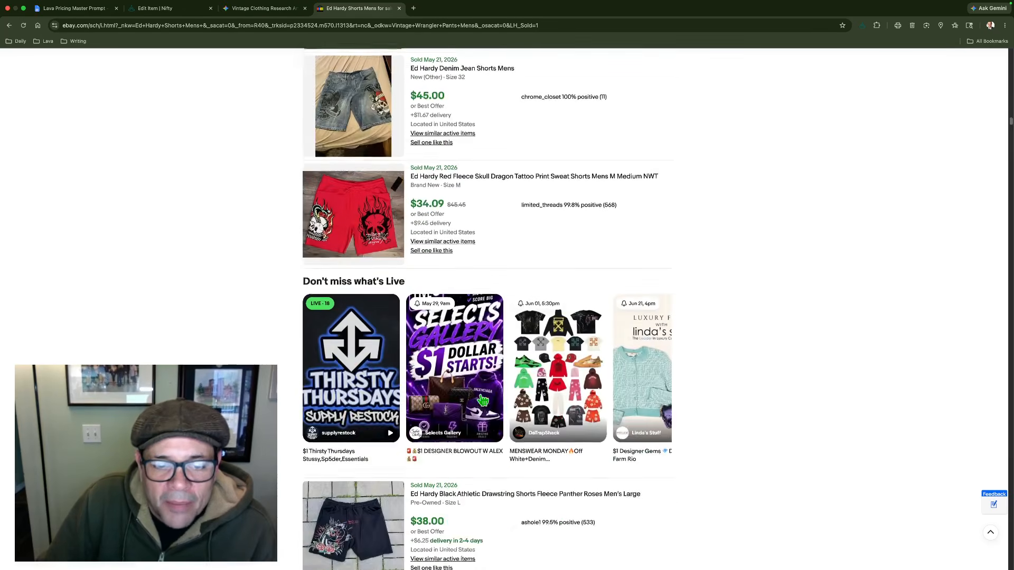
pyautogui.scroll(-4, 482, 436)
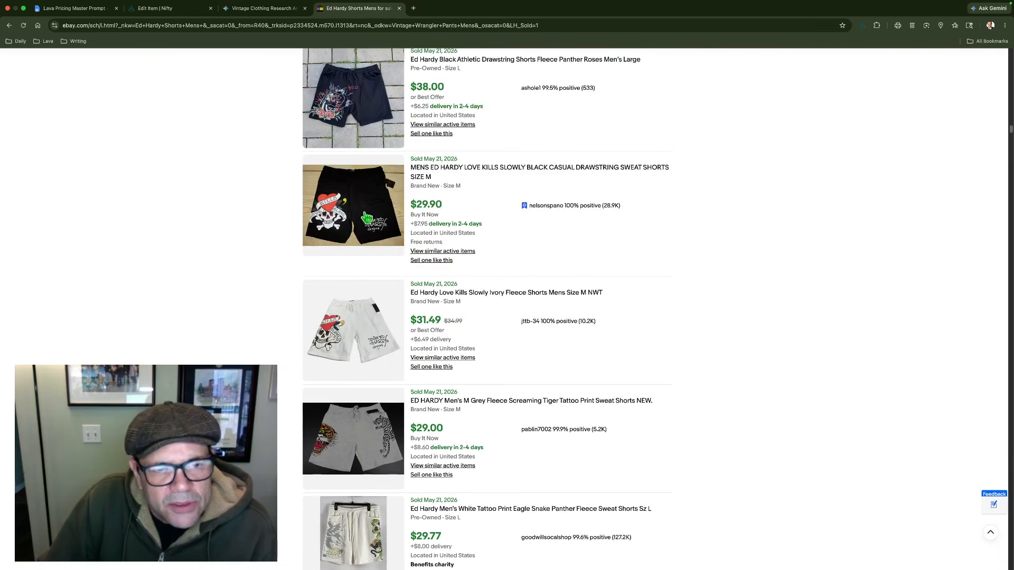
pyautogui.scroll(-6, 494, 347)
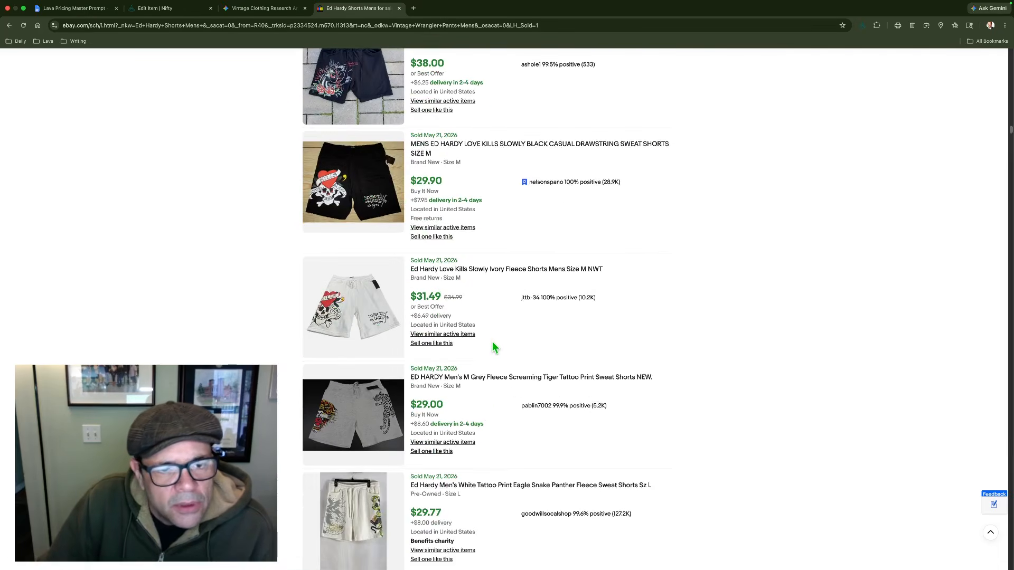
pyautogui.scroll(-5, 499, 372)
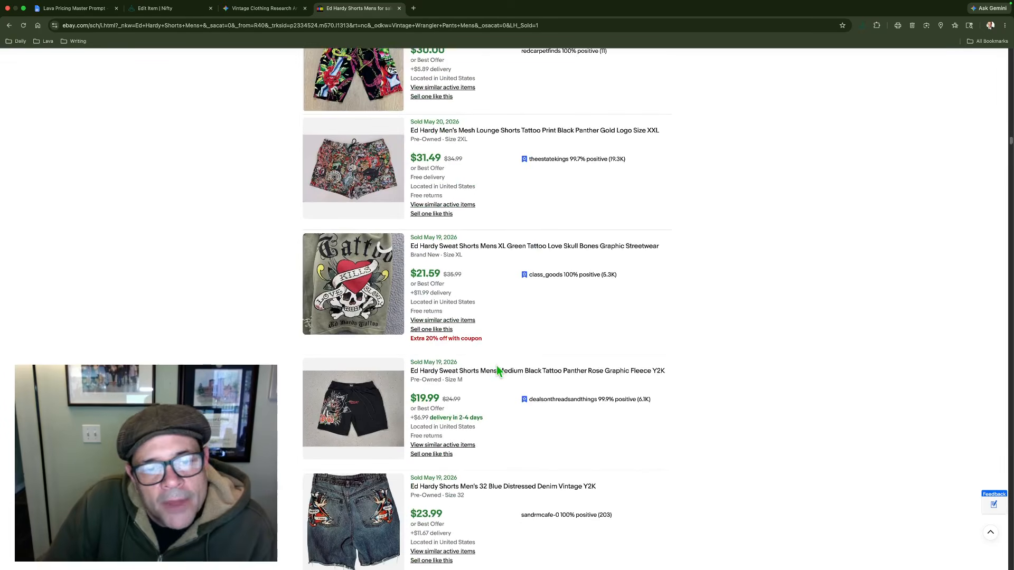
pyautogui.scroll(-8, 499, 372)
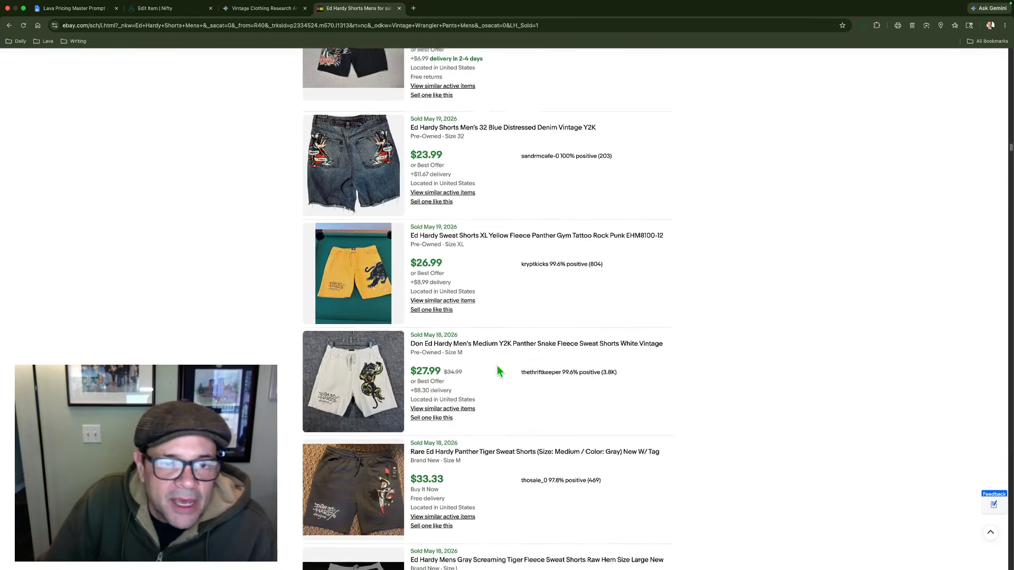
pyautogui.scroll(-5, 499, 371)
pyautogui.scroll(-3, 497, 365)
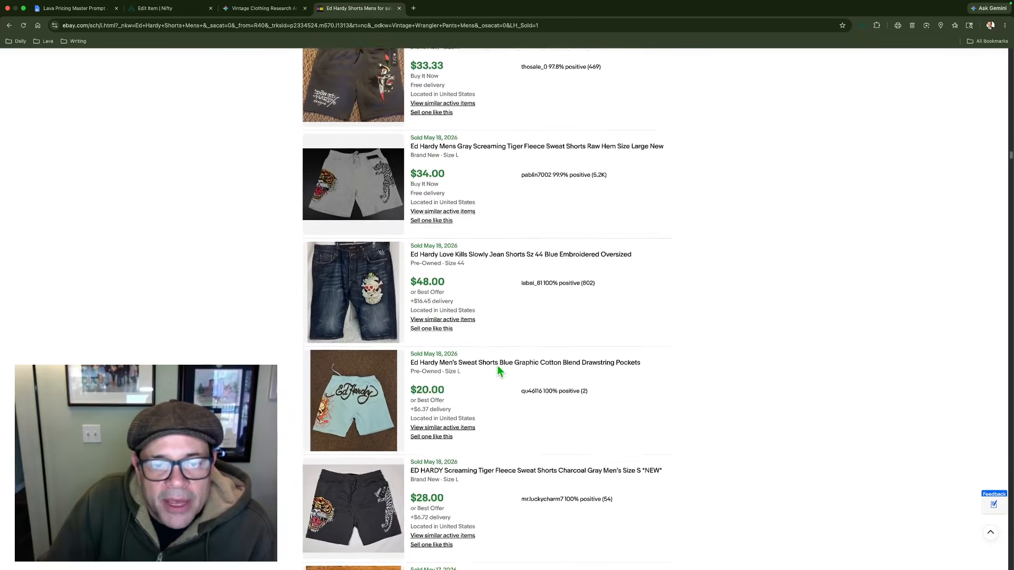
pyautogui.scroll(-4, 498, 363)
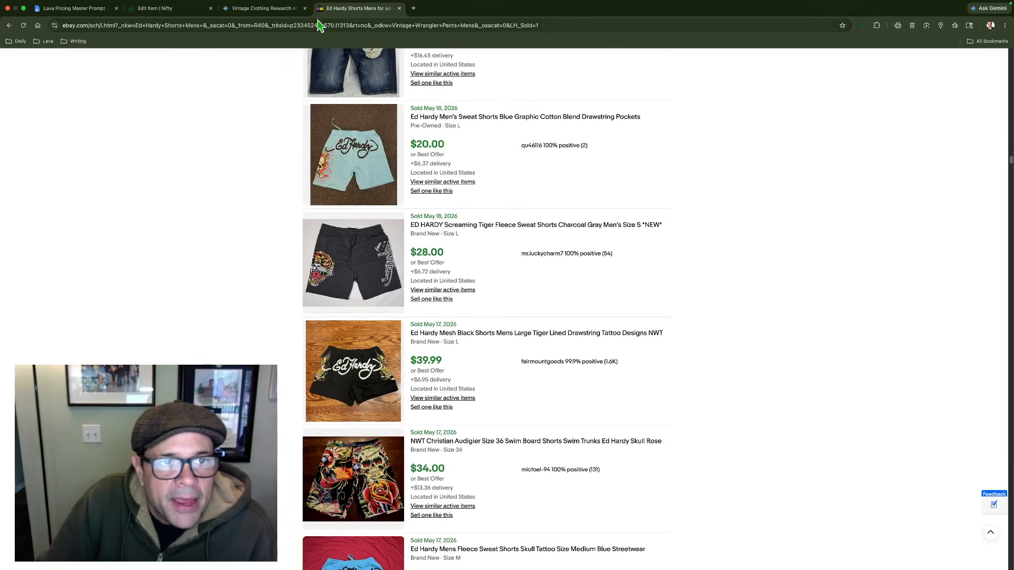
# Return to Gemini and highlight the $35 low end of the sold range for the Ed Hardy shorts
pyautogui.click(236, 11)
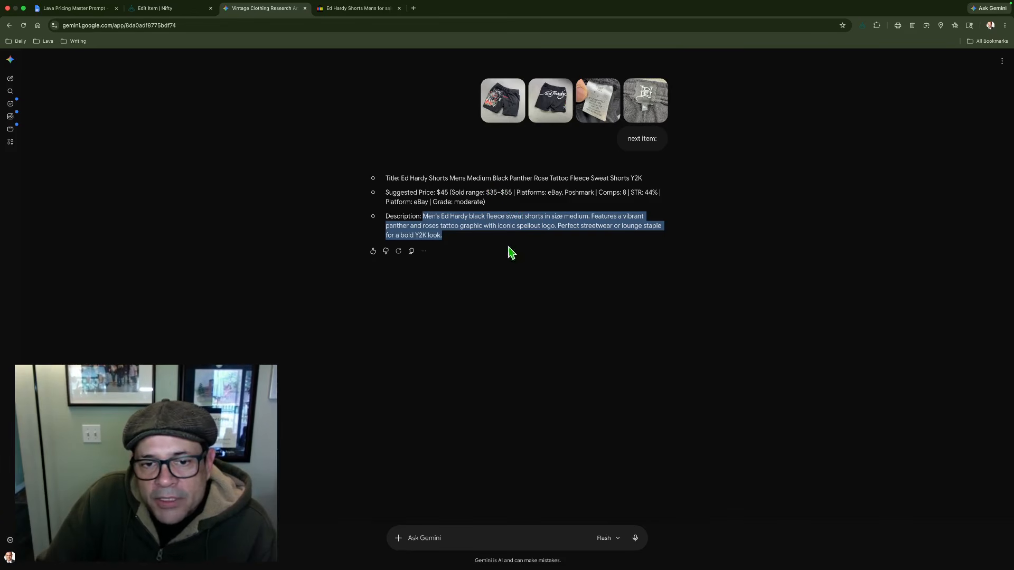
pyautogui.moveTo(437, 192); pyautogui.dragTo(481, 194)
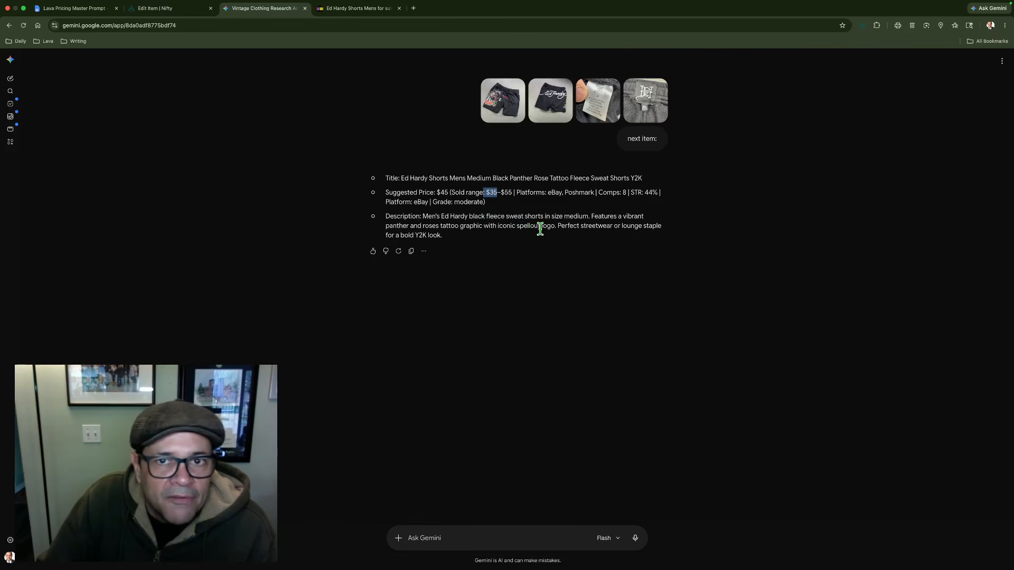
# Review the Nifty draft, Gemini's answer, the eBay sold listings and the Lava Pricing Master Prompt document in turn
pyautogui.click(174, 9)
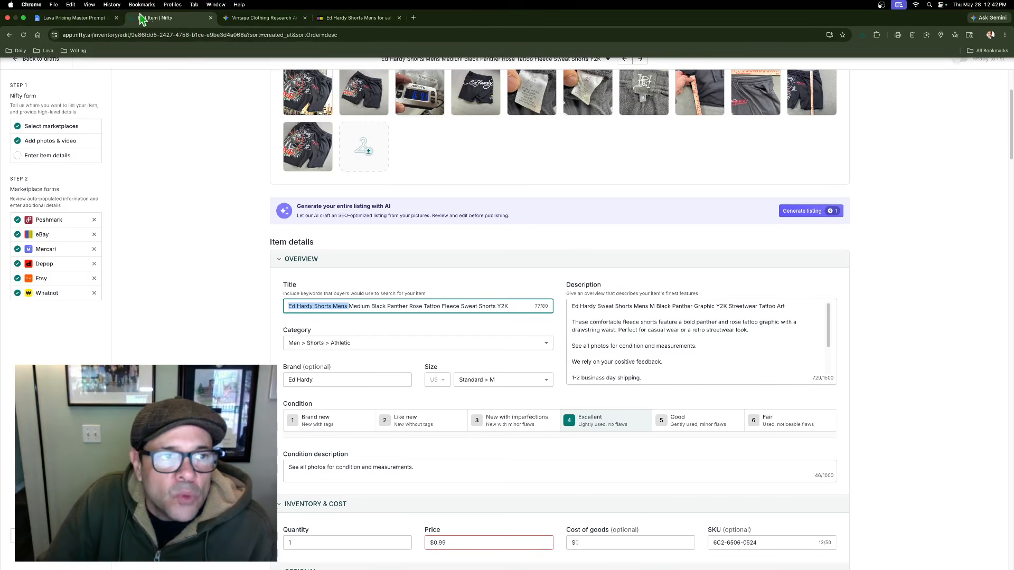
pyautogui.click(262, 17)
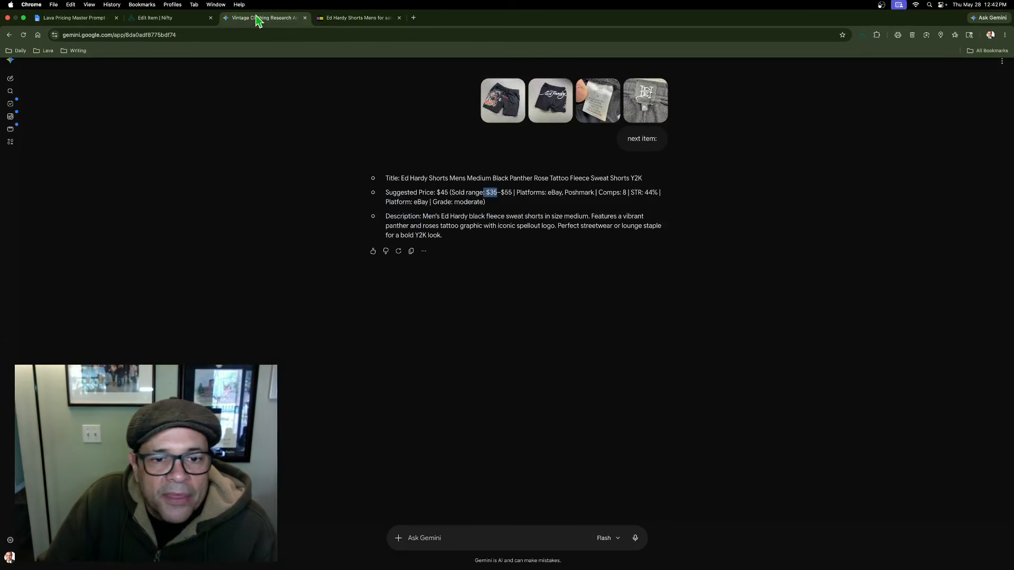
pyautogui.click(353, 20)
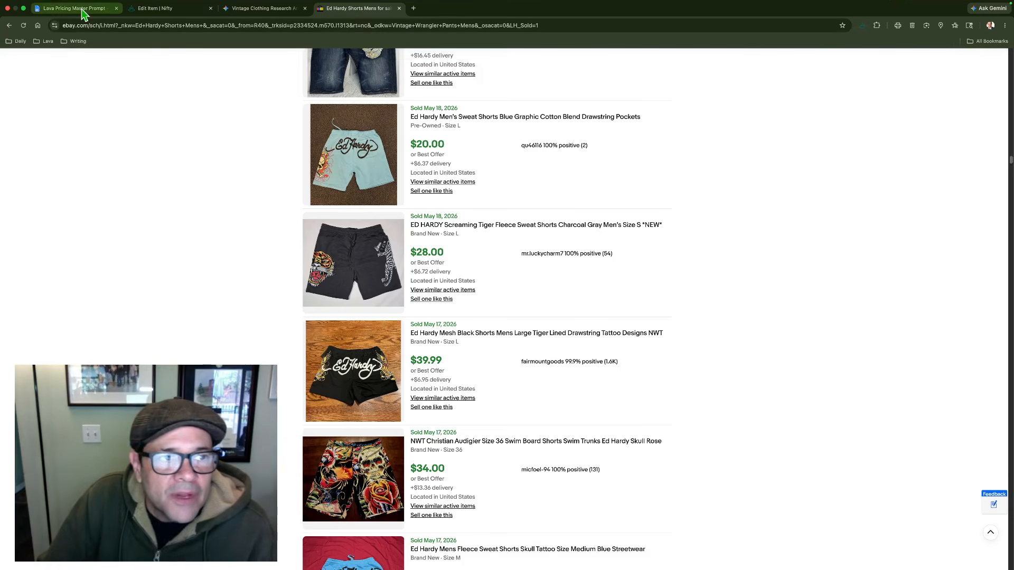
pyautogui.click(106, 10)
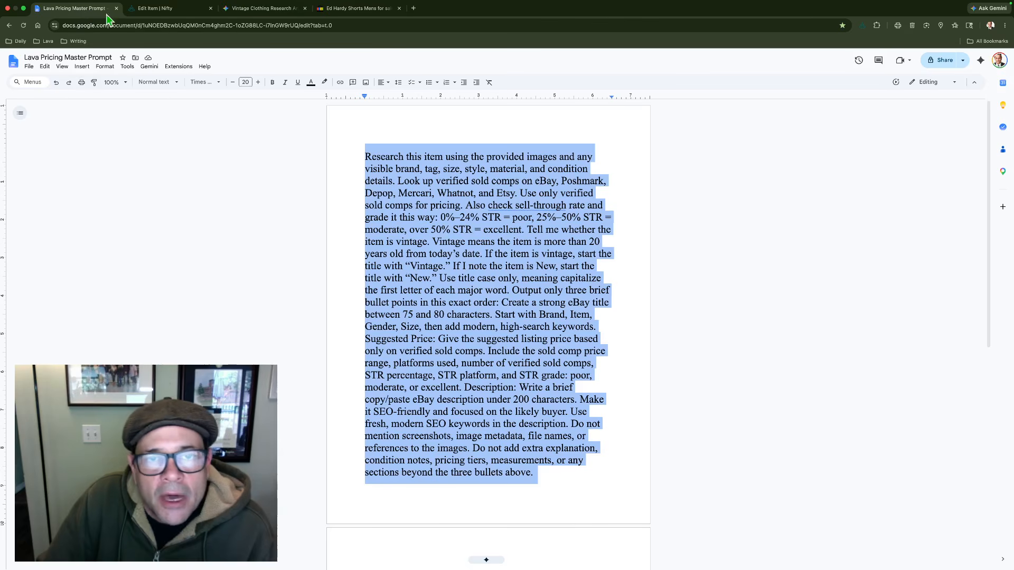
pyautogui.click(175, 11)
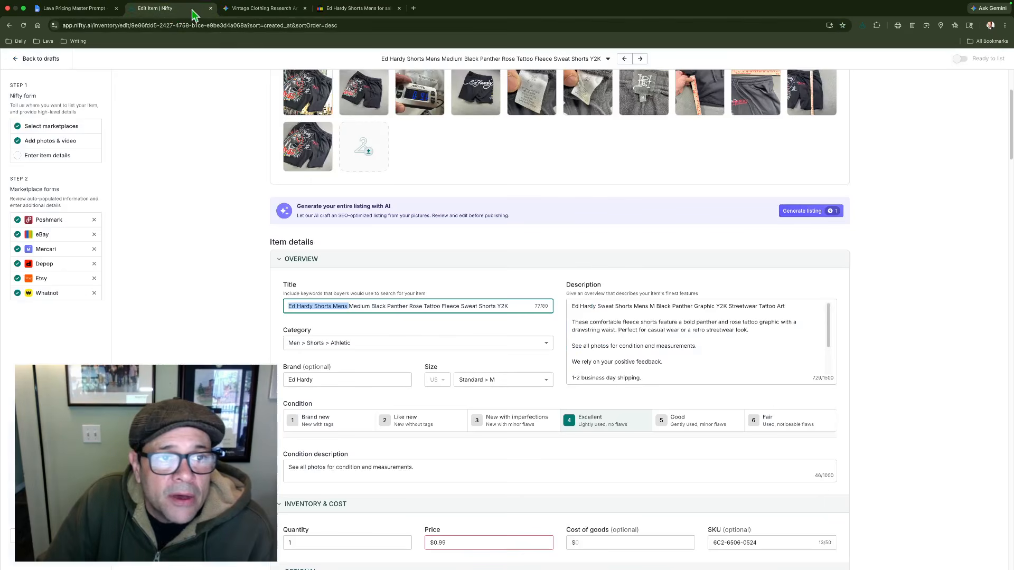
pyautogui.click(261, 10)
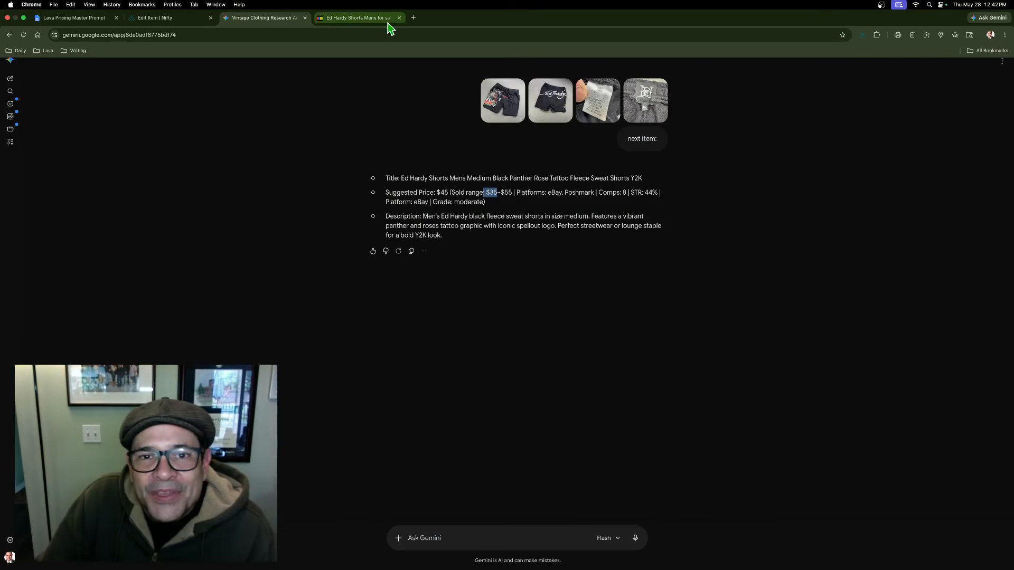
pyautogui.click(353, 19)
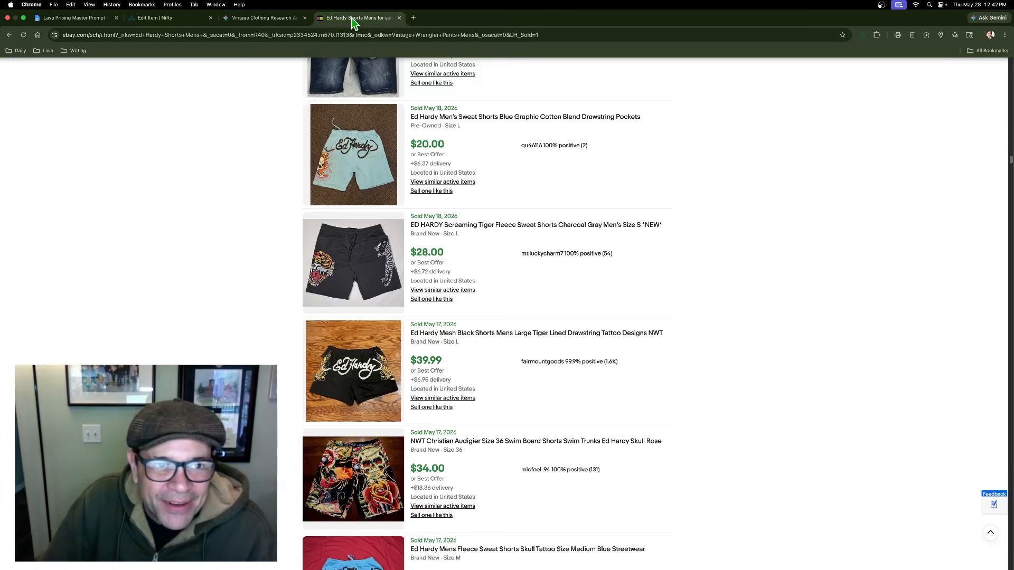
pyautogui.click(259, 19)
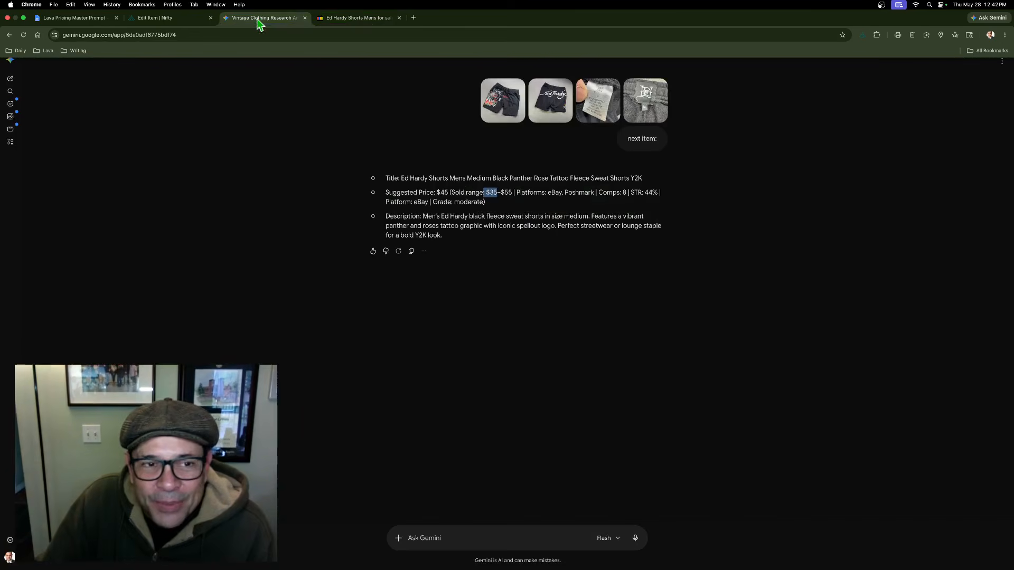
# Leave the Ed Hardy draft in Nifty and open the Sassa black lace fringe women's top draft for editing
pyautogui.click(187, 19)
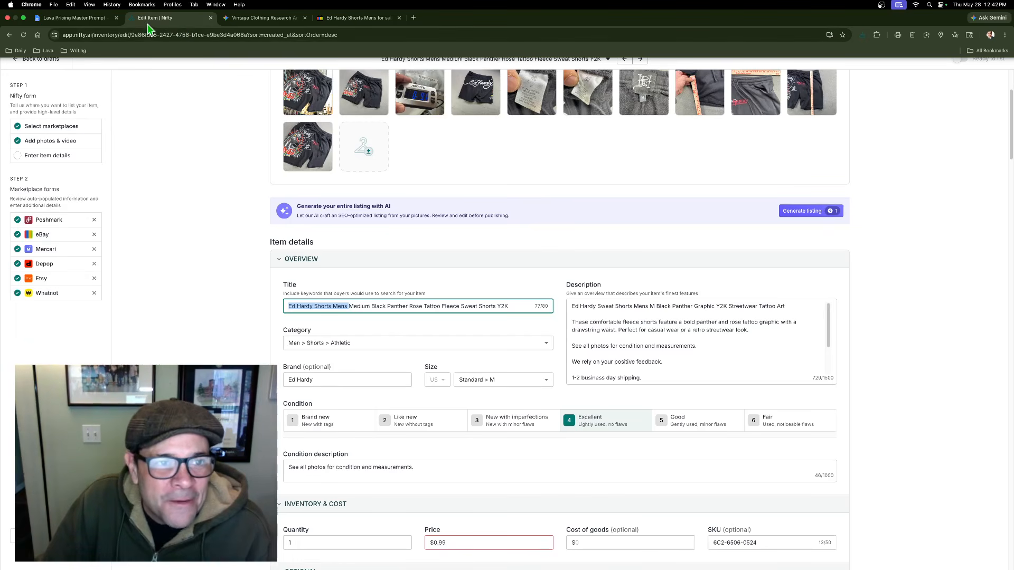
pyautogui.scroll(5, 84, 104)
pyautogui.click(41, 59)
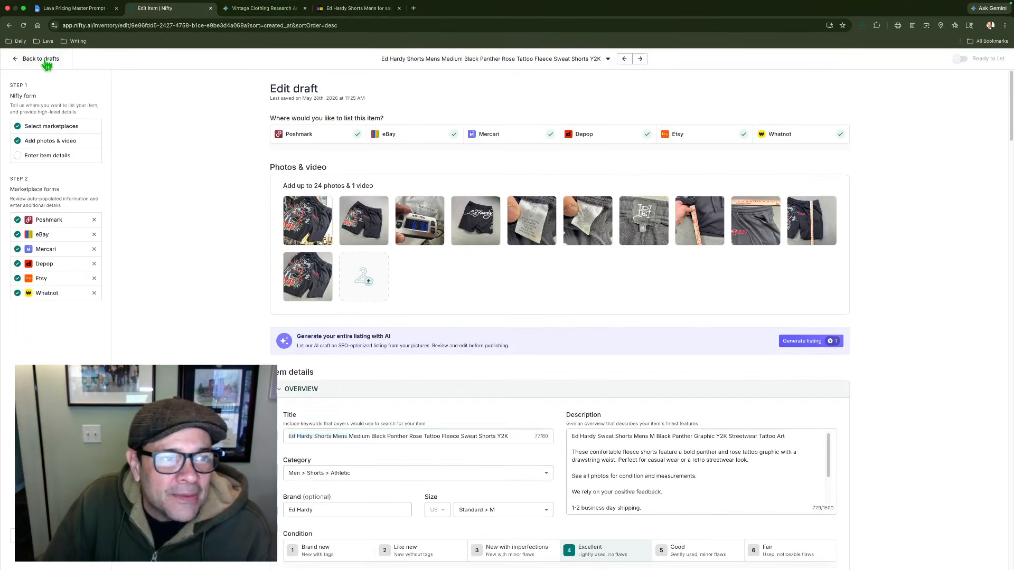
pyautogui.click(575, 76)
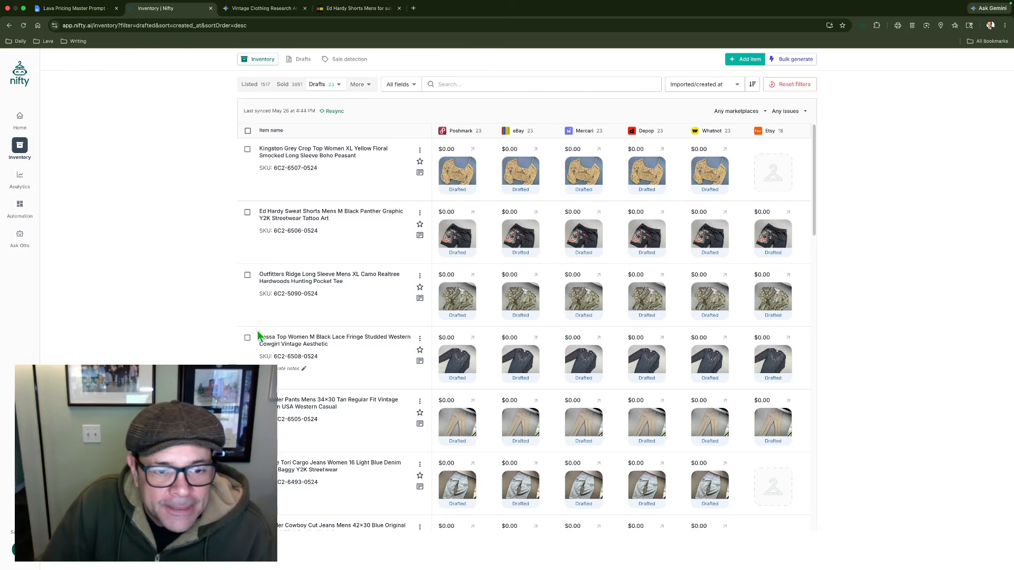
pyautogui.click(419, 339)
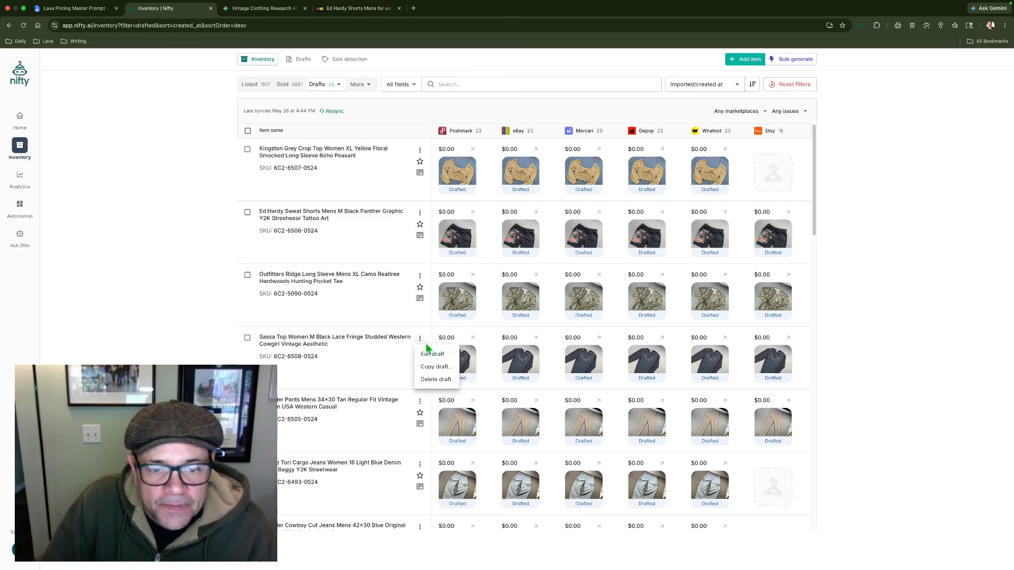
pyautogui.click(432, 355)
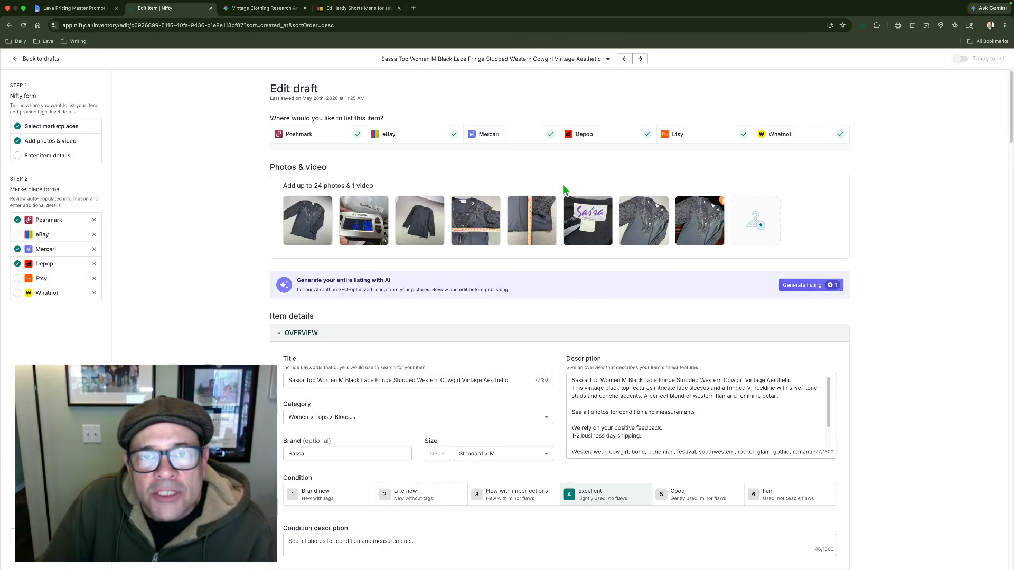
pyautogui.click(384, 381)
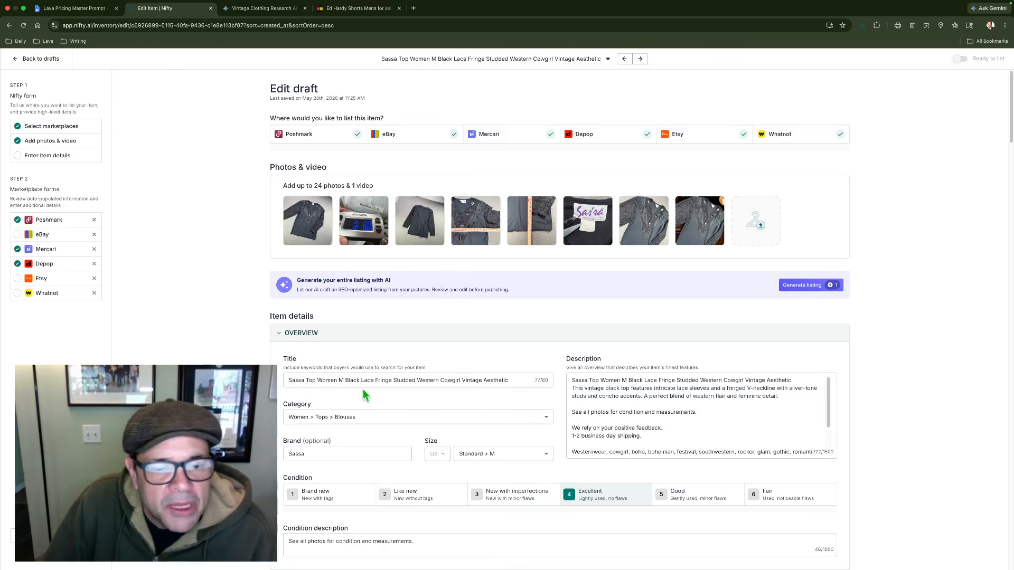
pyautogui.click(415, 385)
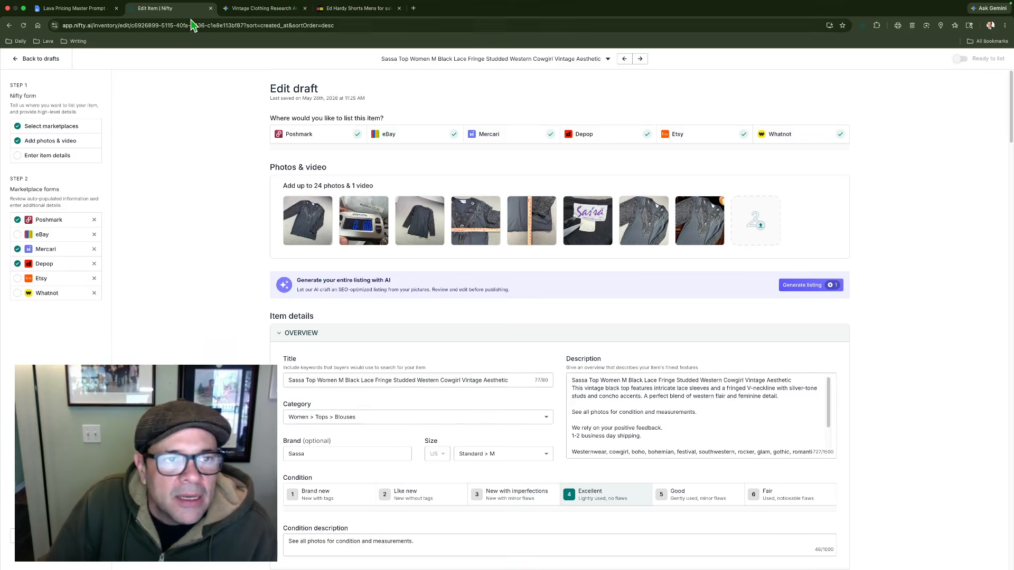
# Switch to Gemini and attach the Sassa top's full front photo and its brand label photo from the Photos library
pyautogui.click(264, 8)
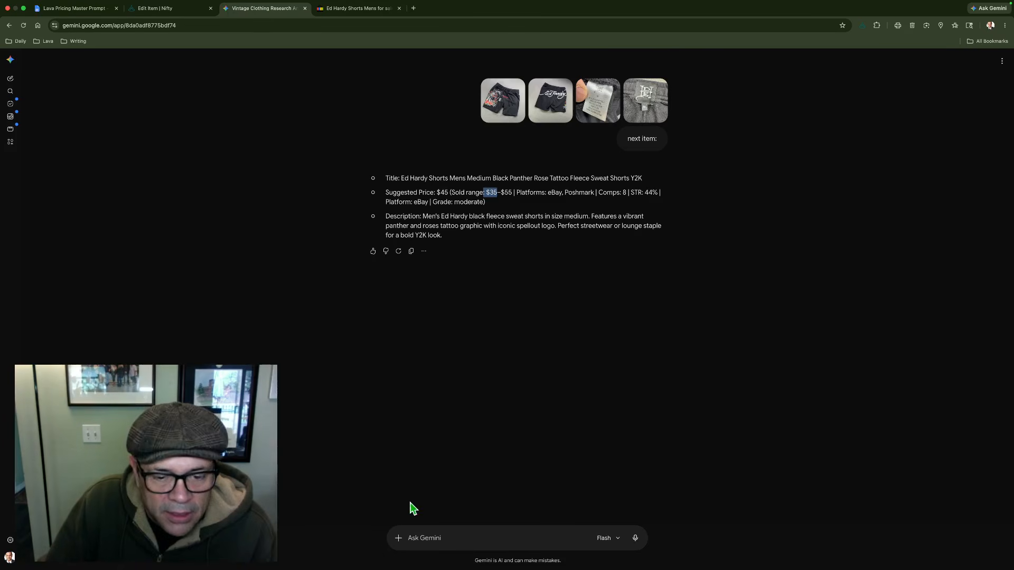
pyautogui.click(398, 538)
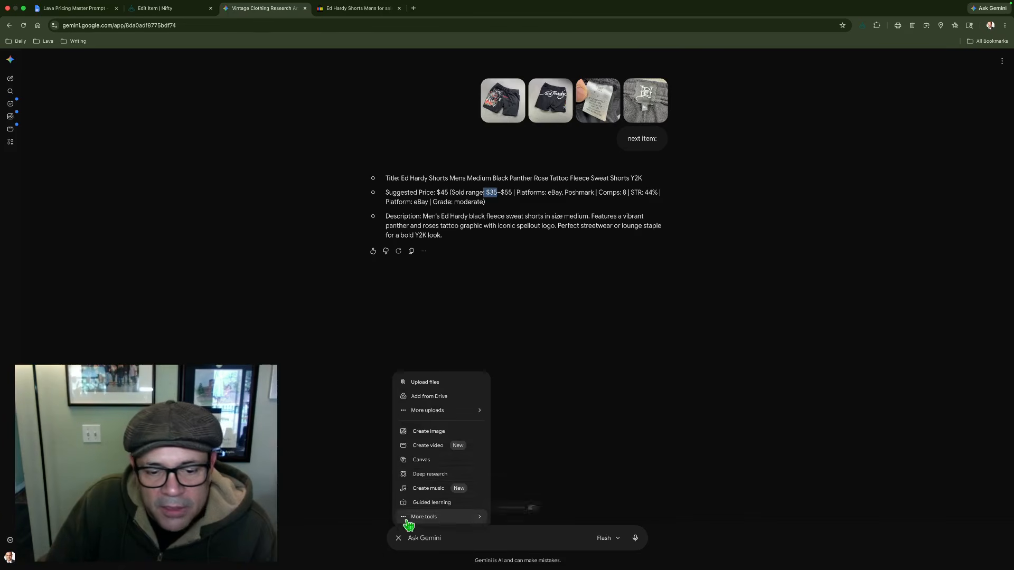
pyautogui.click(425, 383)
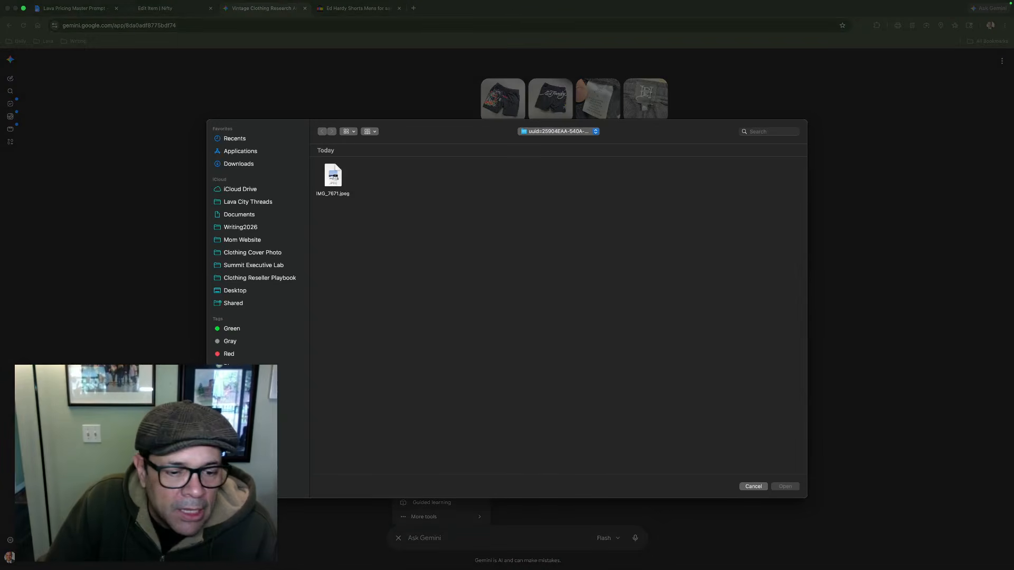
pyautogui.click(243, 455)
pyautogui.scroll(-10, 632, 389)
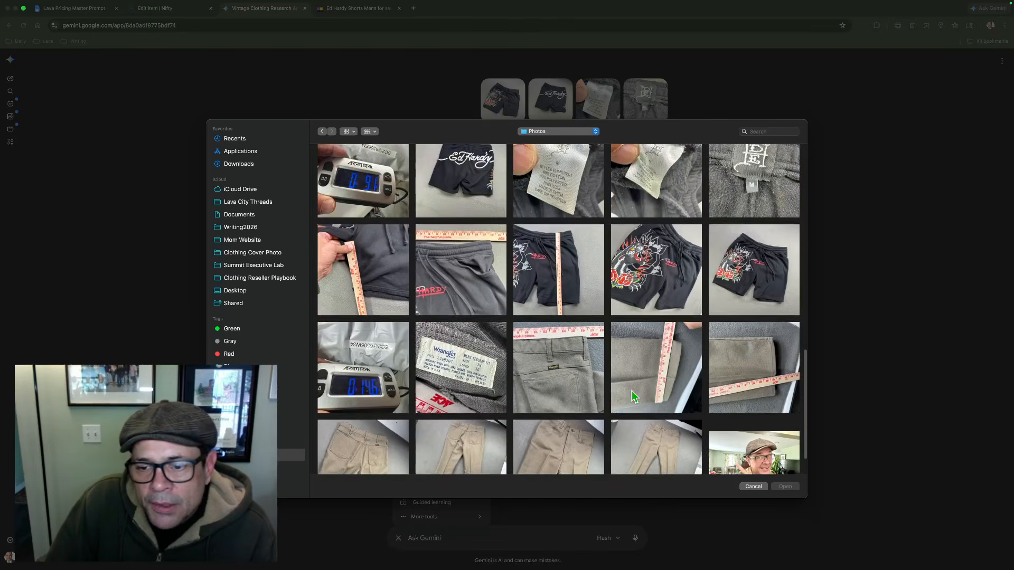
pyautogui.scroll(15, 631, 391)
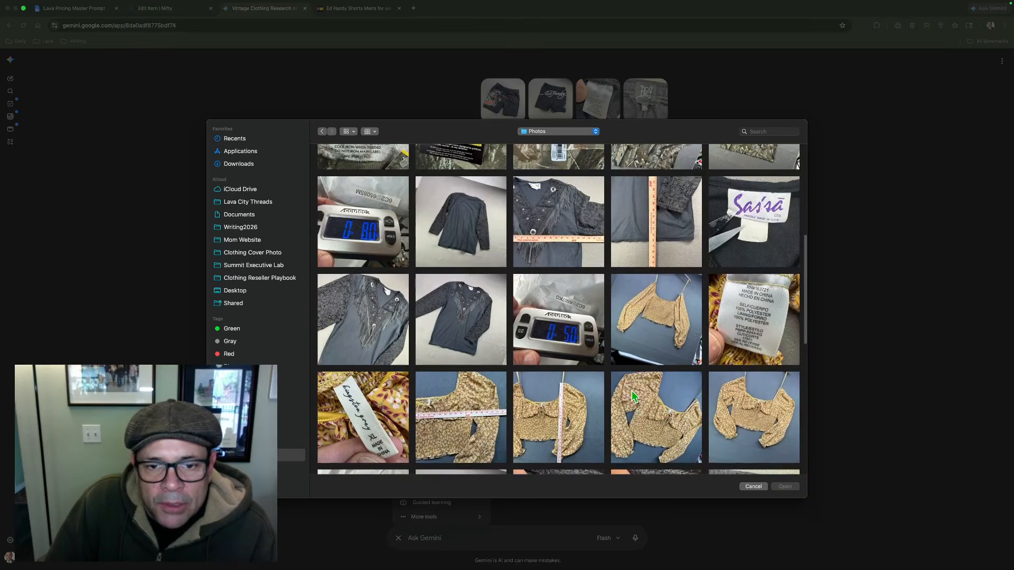
pyautogui.click(456, 336)
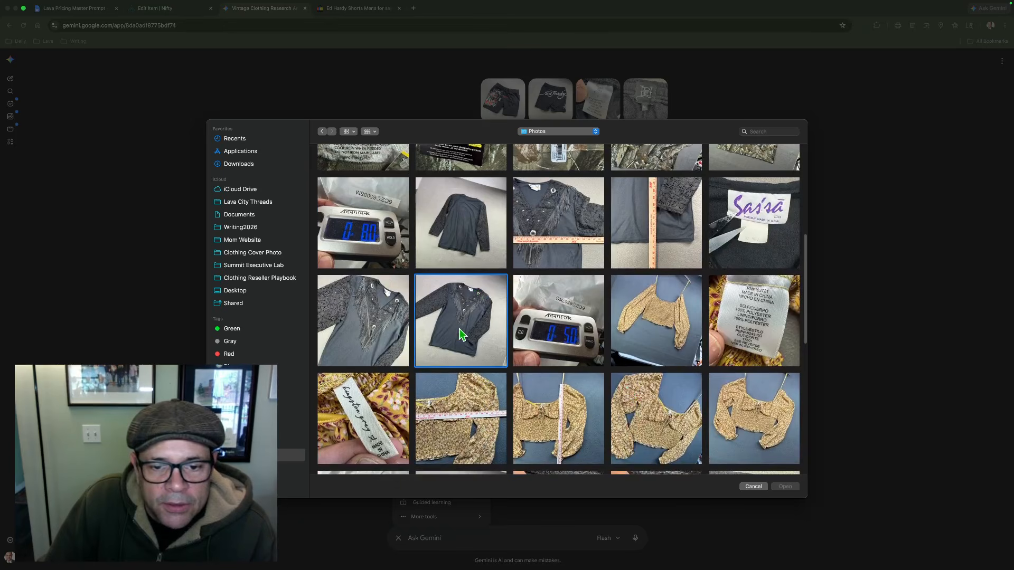
pyautogui.keyDown('super'); pyautogui.click(753, 231); pyautogui.keyUp('super')
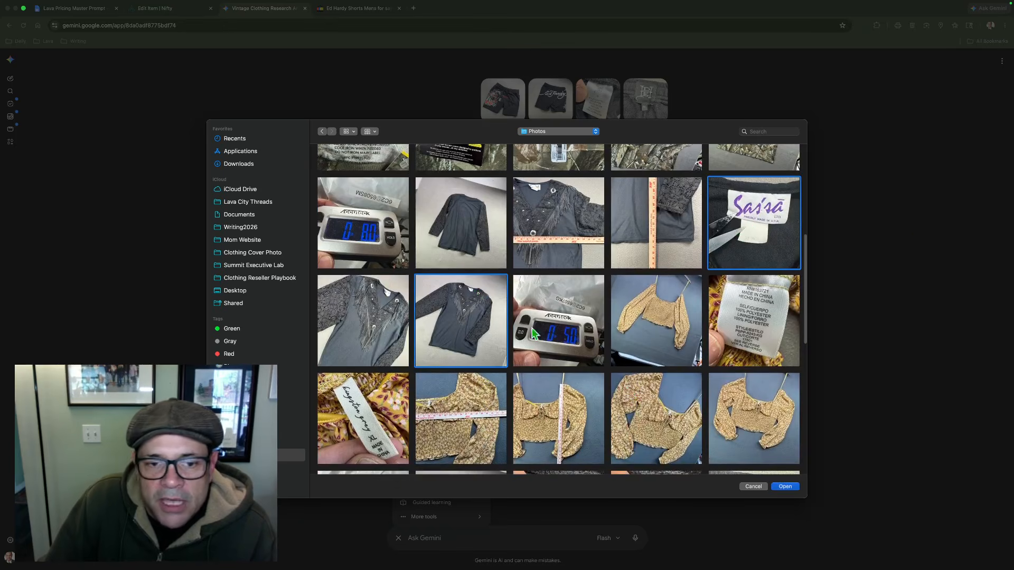
pyautogui.click(787, 487)
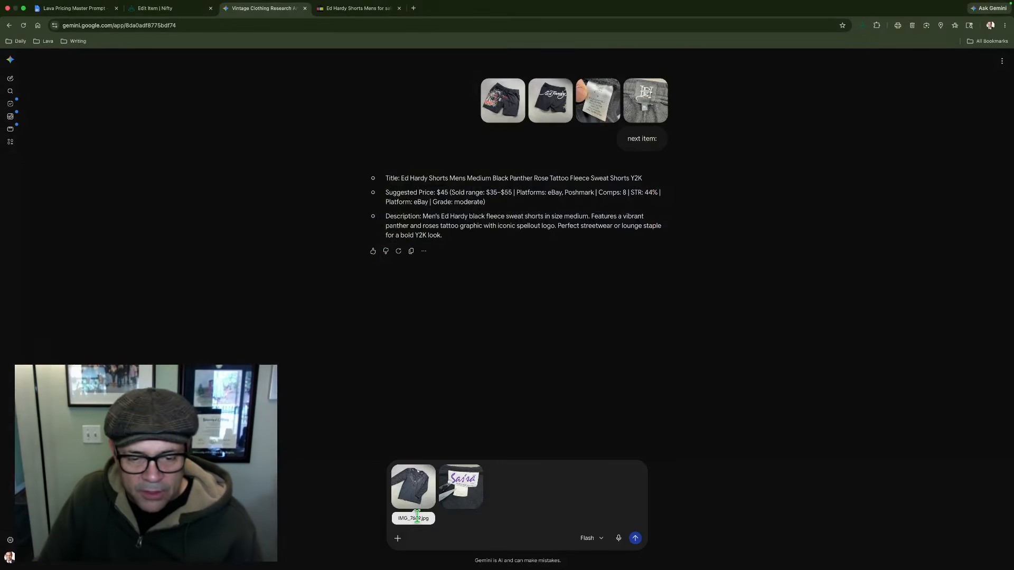
# Send the two attached photos to Gemini with the prompt "next item:"
pyautogui.click(441, 521)
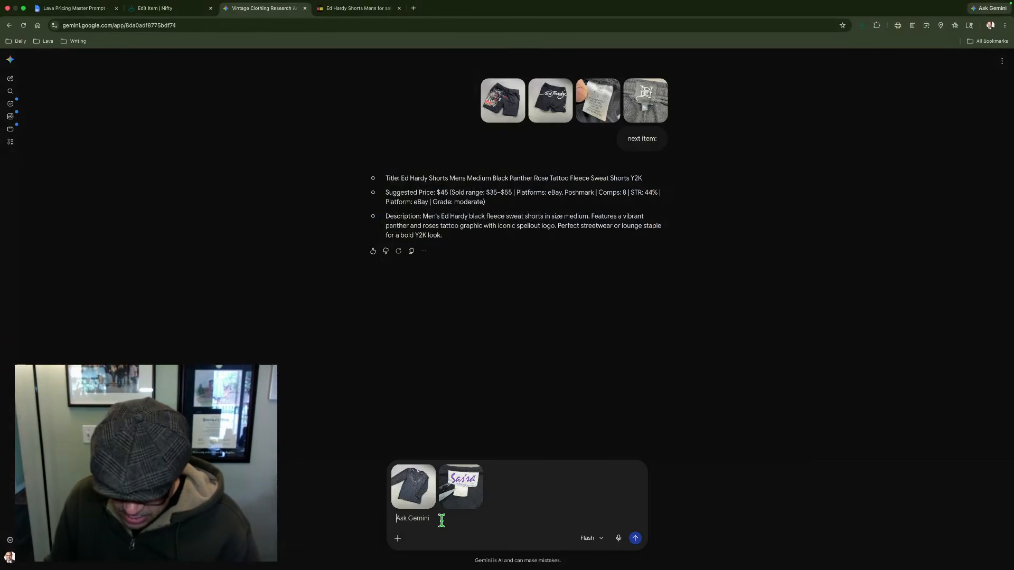
pyautogui.write('next item:')
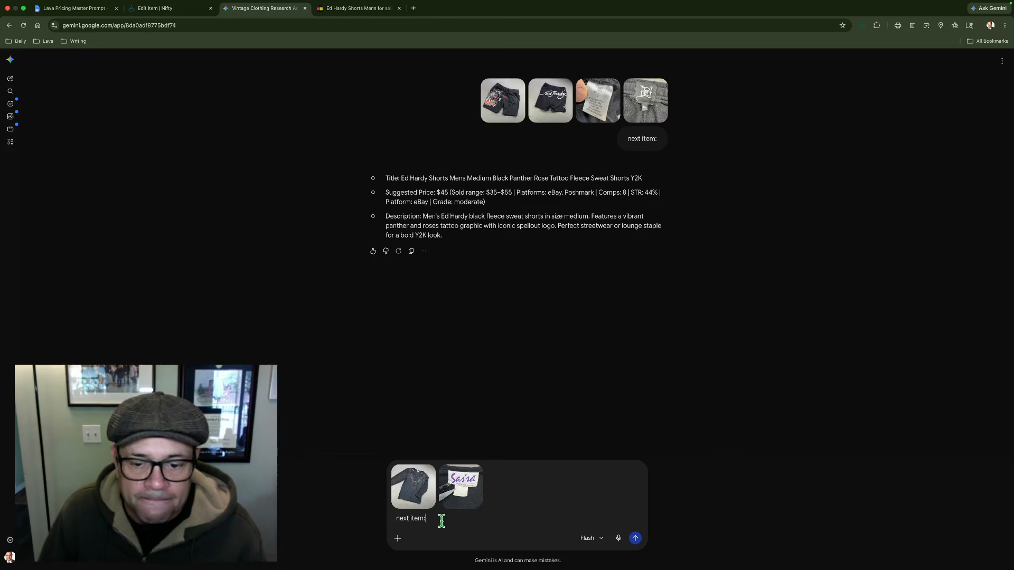
pyautogui.click(636, 540)
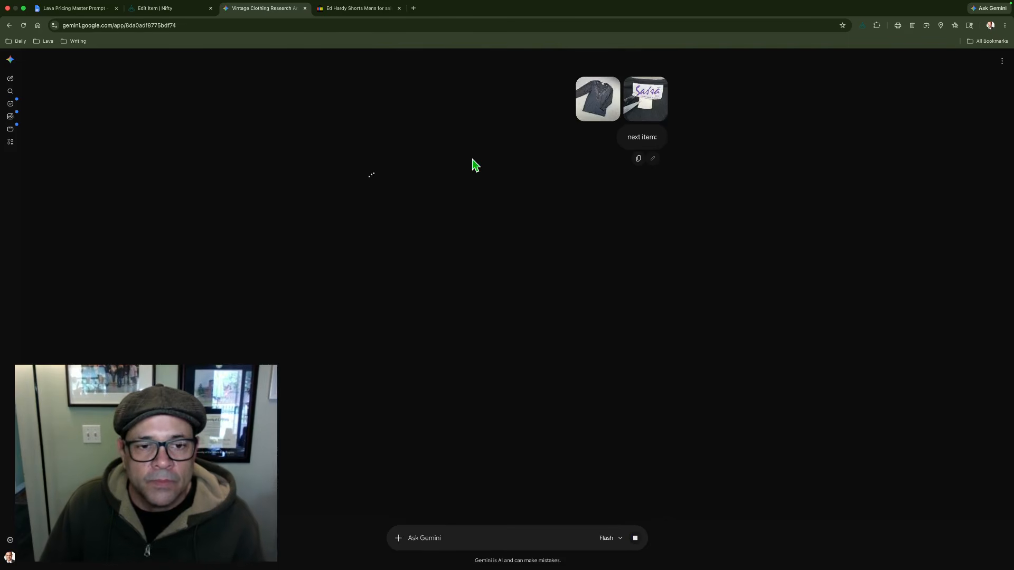
# In the Nifty draft, make the last photo of the Sassa top the first one and look through the marketplace details
pyautogui.click(161, 9)
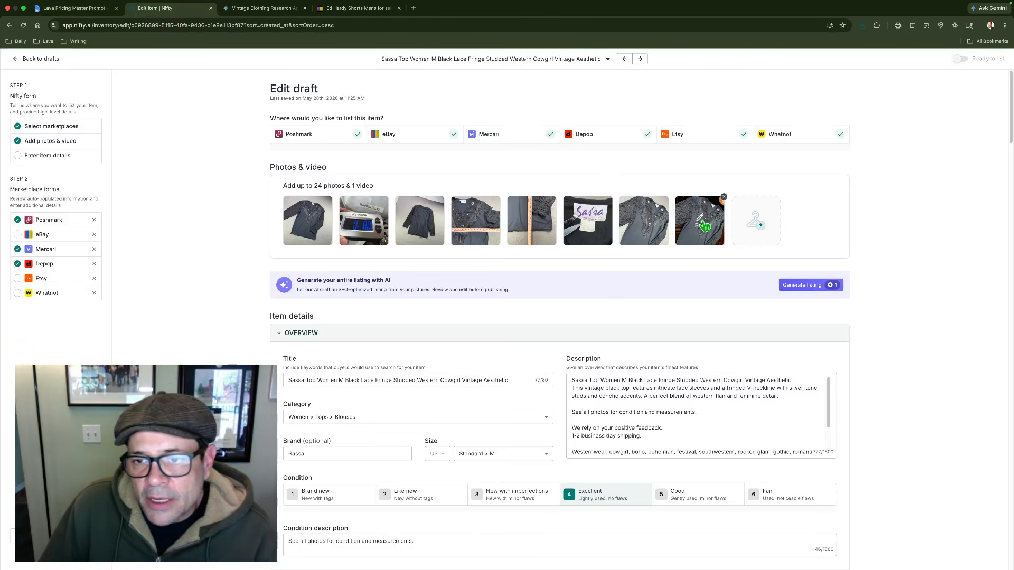
pyautogui.moveTo(703, 224); pyautogui.dragTo(326, 227)
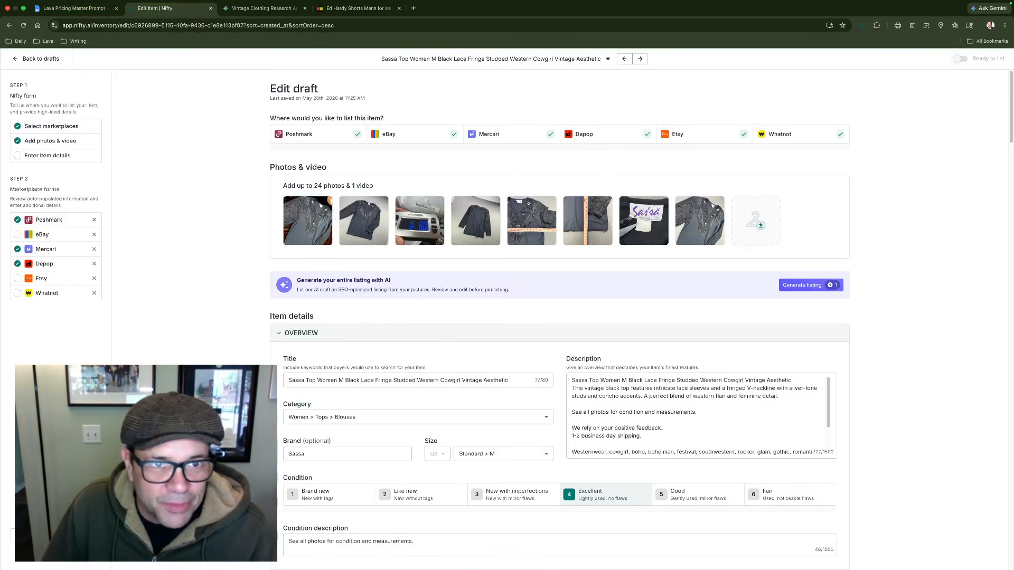
pyautogui.scroll(-10, 545, 417)
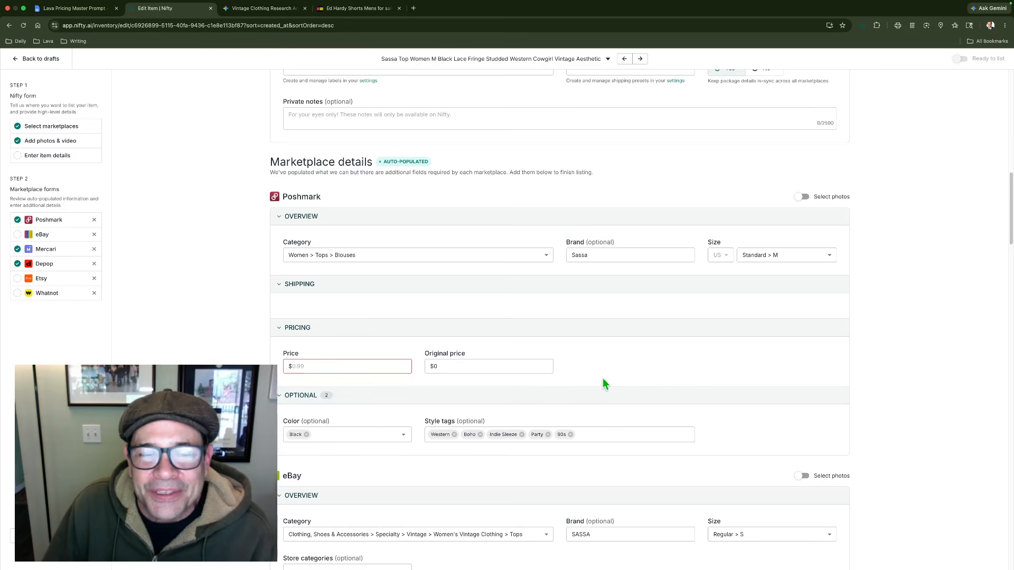
pyautogui.scroll(-15, 600, 381)
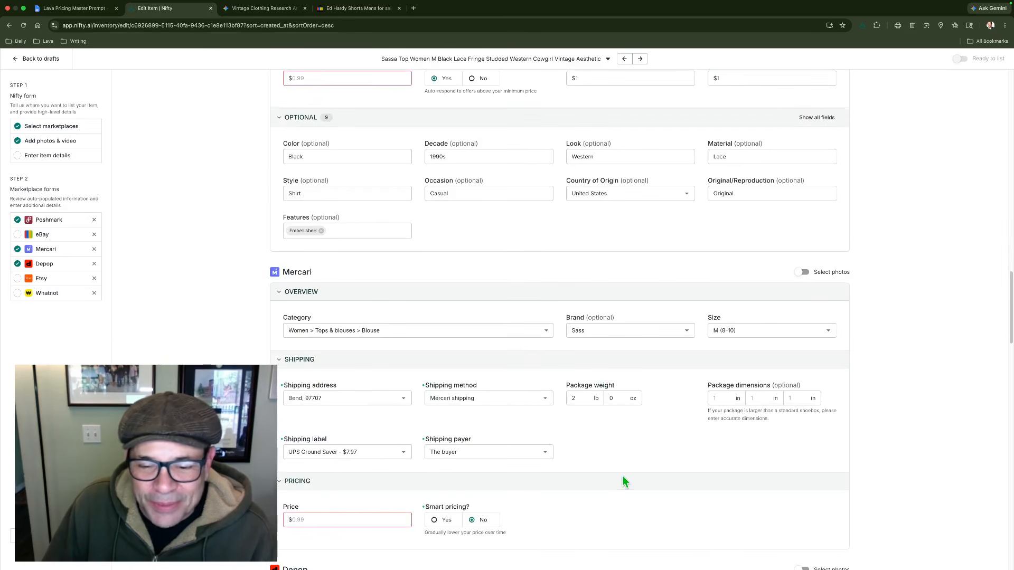
pyautogui.scroll(-1, 622, 478)
pyautogui.scroll(20, 623, 476)
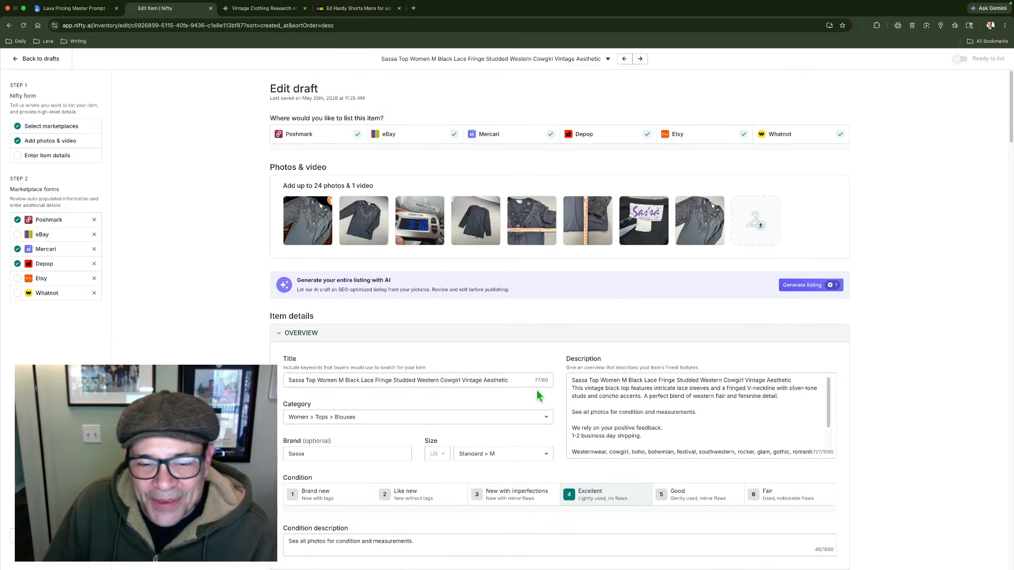
# Replace the Nifty draft's title with Gemini's "Vintage Sassa Shirt Womens Medium Black Western Fringe Lace Top Conchos 90s"
pyautogui.click(247, 8)
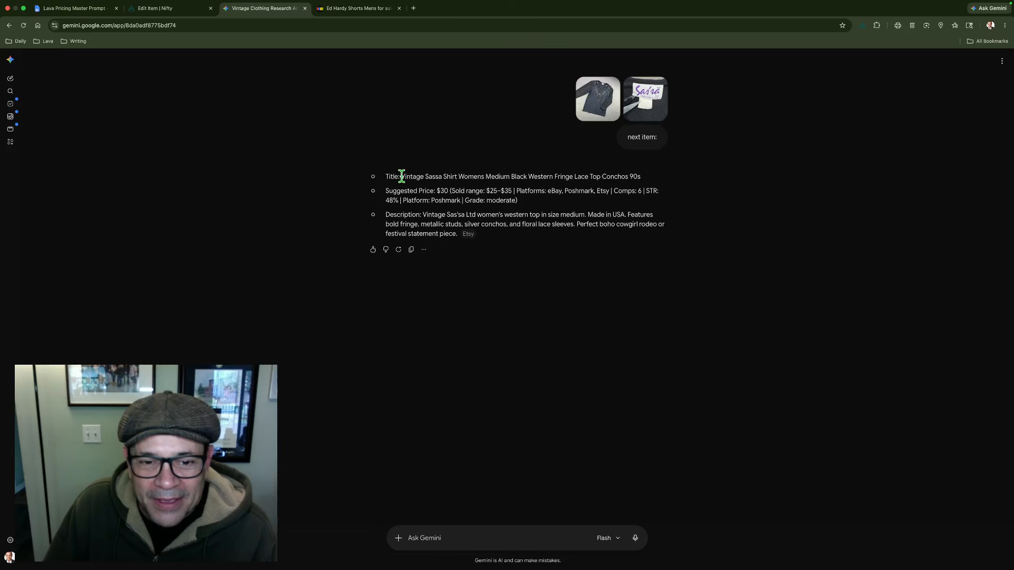
pyautogui.moveTo(401, 176); pyautogui.dragTo(664, 185)
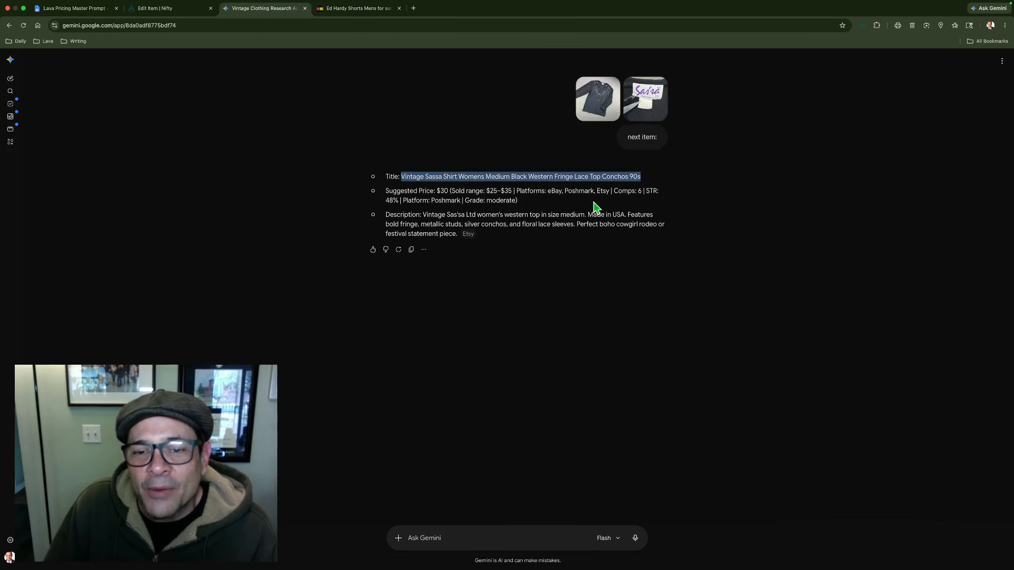
pyautogui.rightClick(541, 177)
pyautogui.click(556, 199)
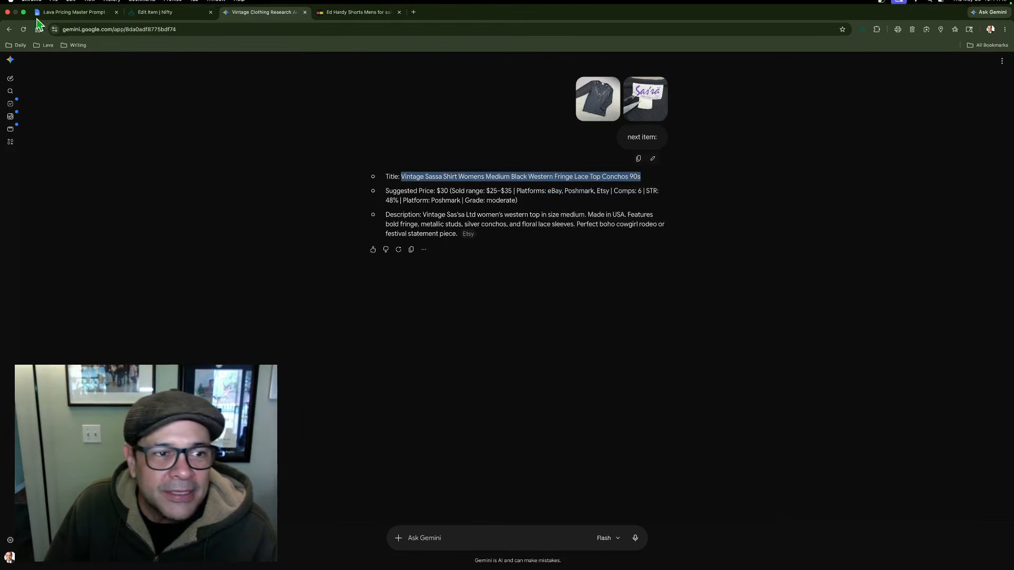
pyautogui.click(144, 20)
pyautogui.click(465, 386)
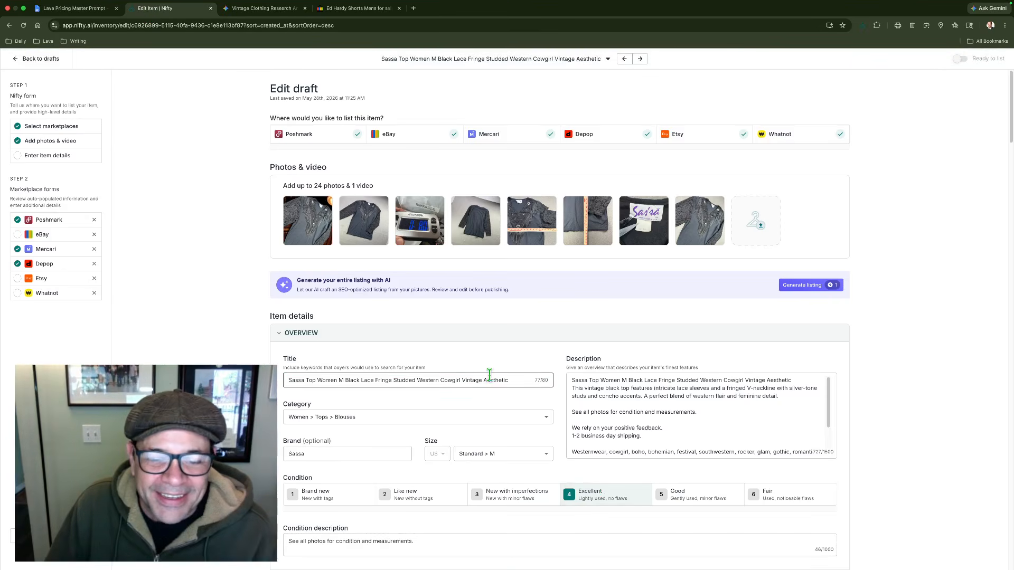
pyautogui.press('cmd+a')
pyautogui.press('cmd+v')
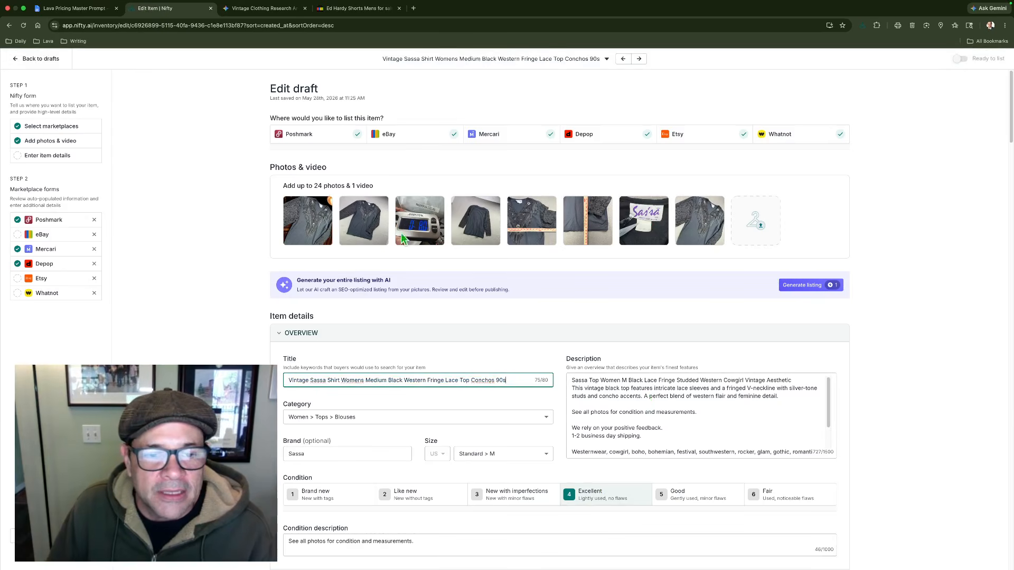
# Inspect the enlarged chest measurement photo of the Sassa top, review Gemini's pricing answer, and return to the Nifty draft
pyautogui.click(531, 232)
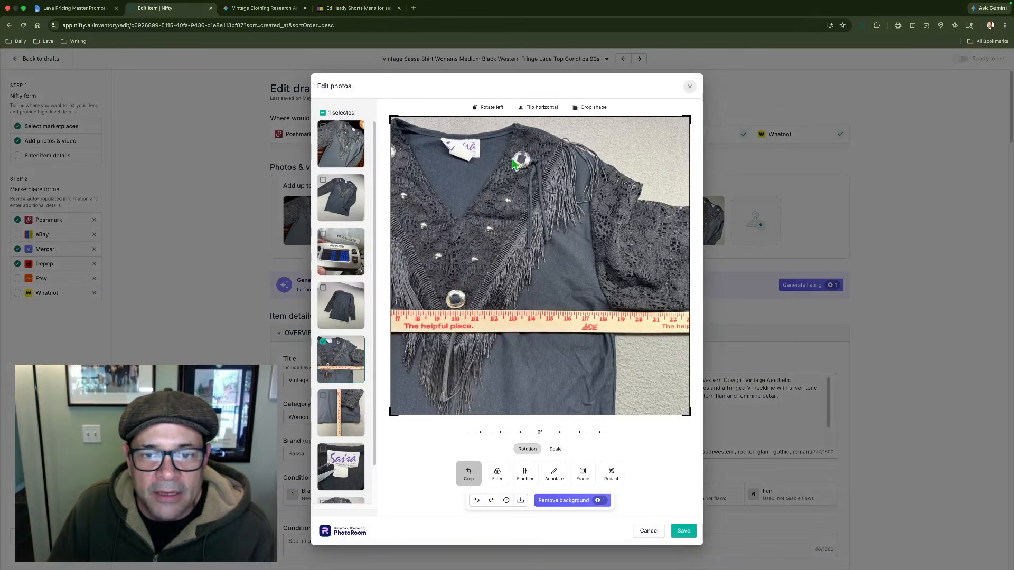
pyautogui.click(683, 533)
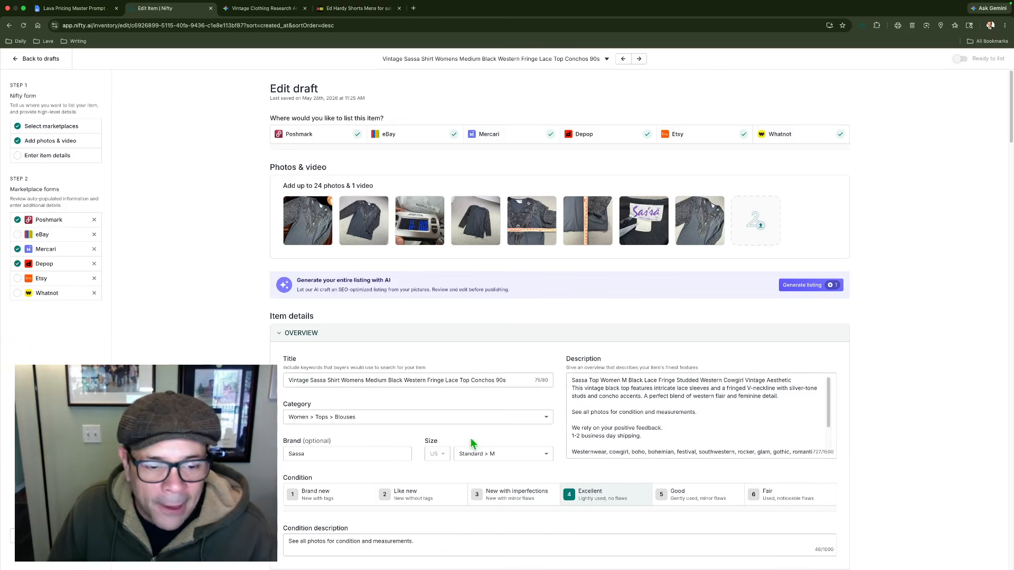
pyautogui.click(245, 10)
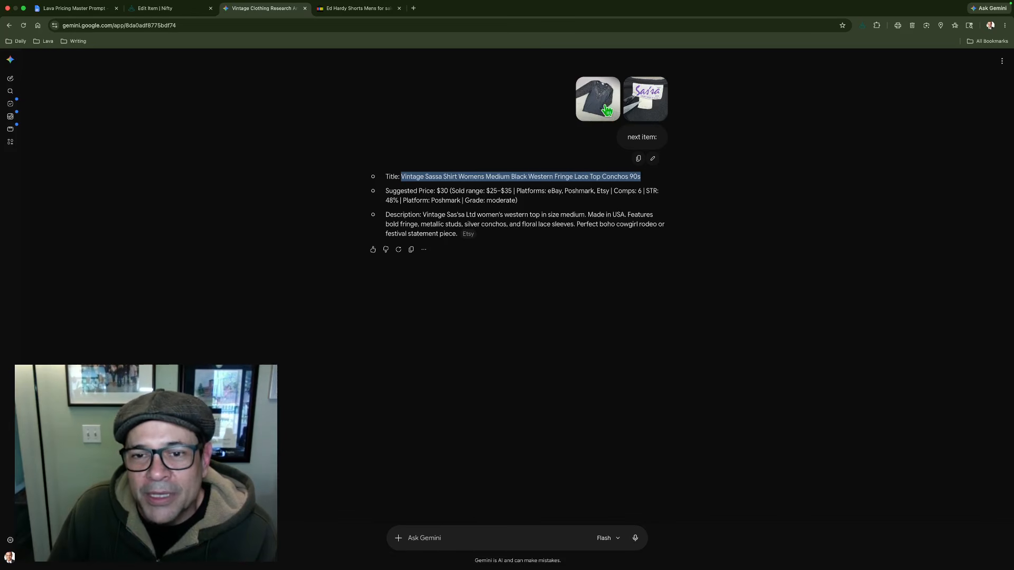
pyautogui.click(317, 221)
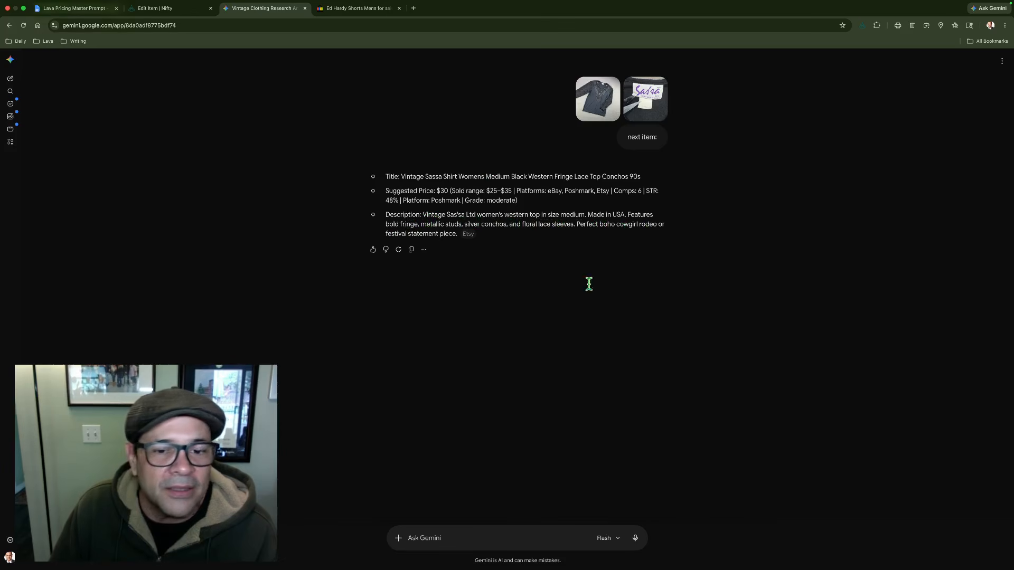
pyautogui.click(157, 9)
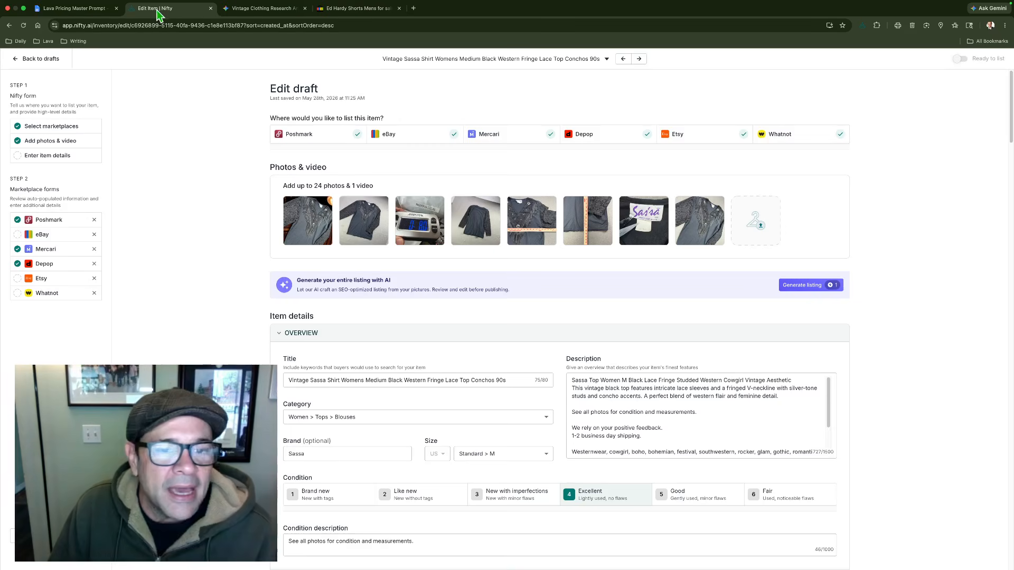